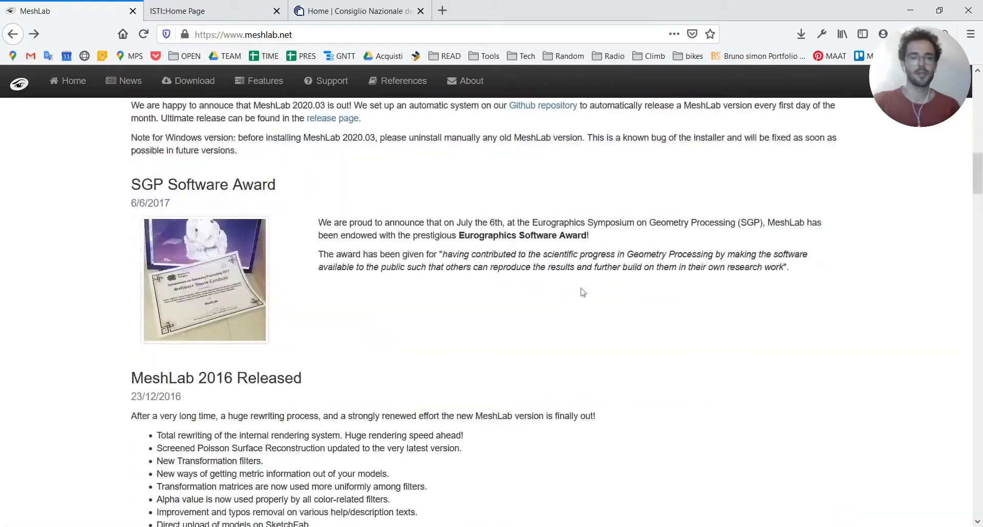
# Look through the MeshLab website's feature descriptions and reference publications down to the institute credits in the footer
pyautogui.scroll(3, 526, 314)
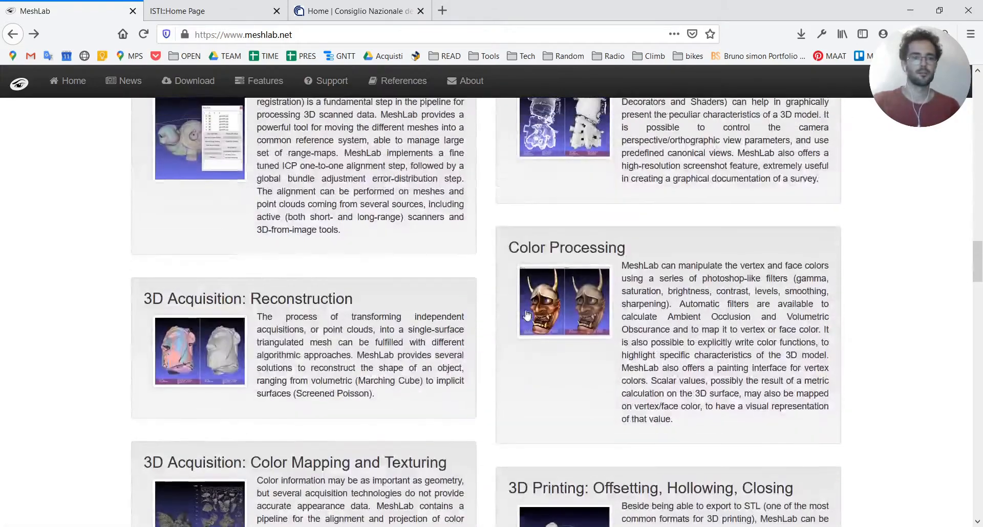
pyautogui.scroll(-20, 701, 306)
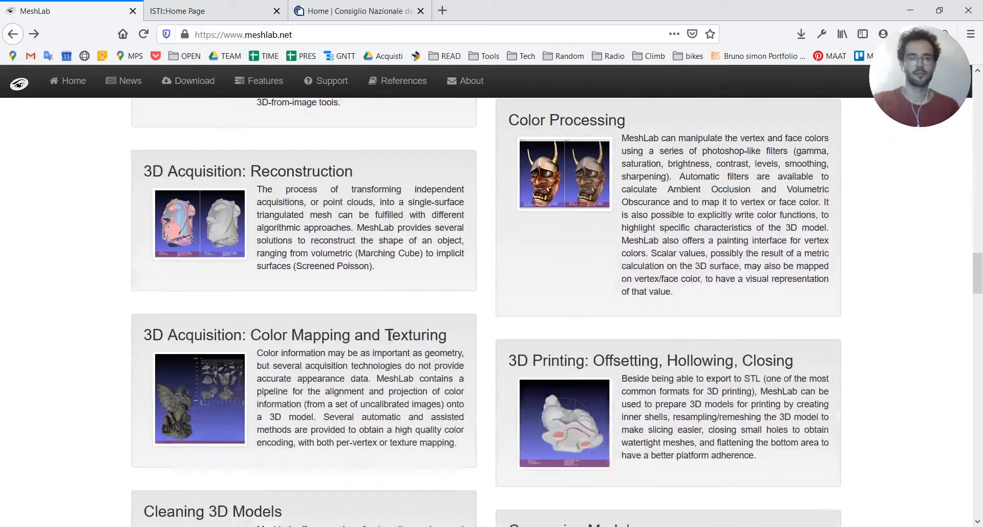
pyautogui.scroll(-15, 526, 351)
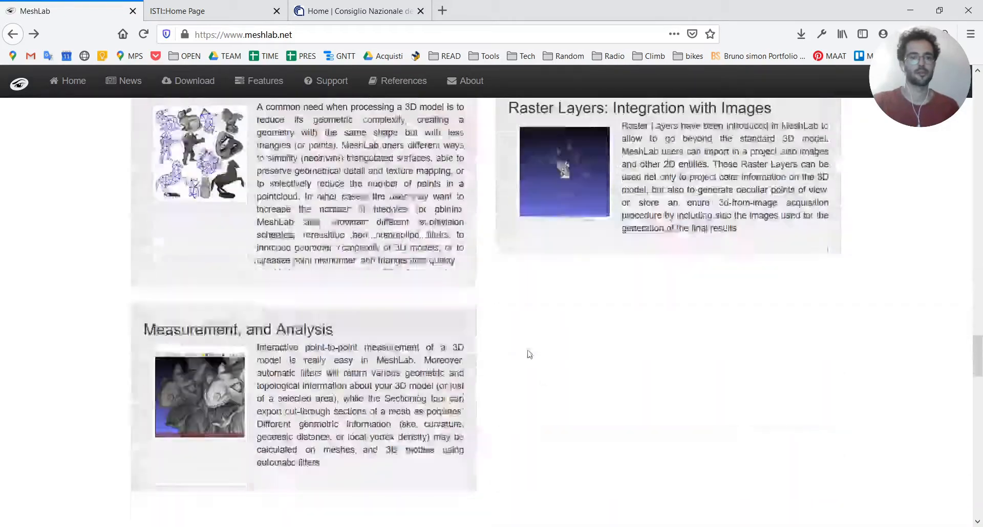
pyautogui.moveTo(244, 36); pyautogui.dragTo(303, 36)
pyautogui.click(278, 35)
pyautogui.click(28, 289)
pyautogui.scroll(-15, 85, 323)
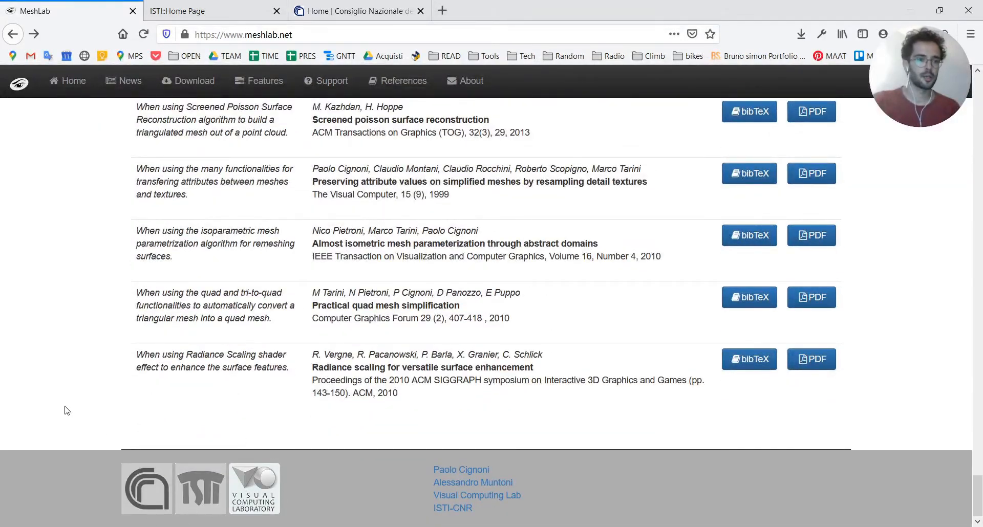
# View the home page of the ISTI institute, including its name and affiliation with the National Research Council of Italy
pyautogui.hotkey('ctrl', 'Tab')
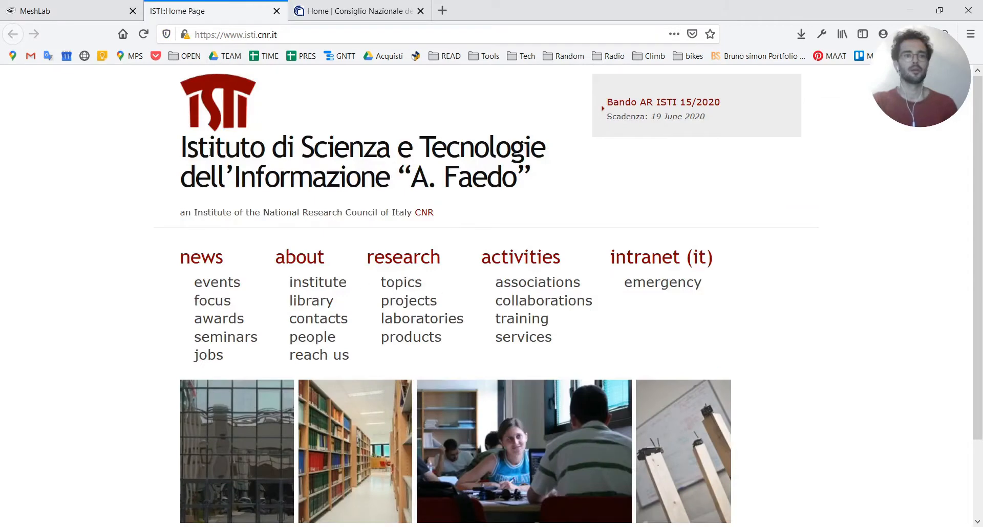
pyautogui.moveTo(180, 149); pyautogui.dragTo(547, 189)
pyautogui.click(548, 192)
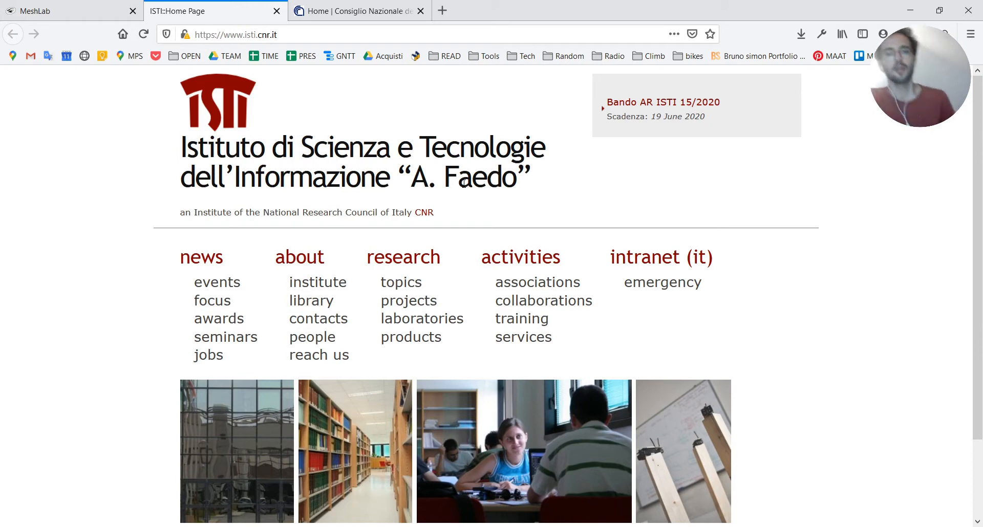
pyautogui.scroll(-3, 357, 308)
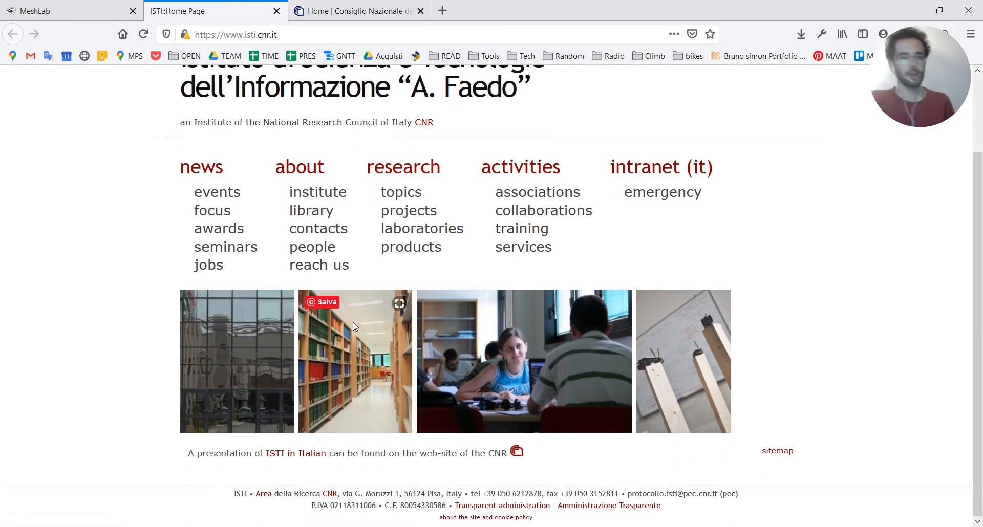
# Return to the MeshLab website and examine its release news and the MeshLab 2020.06 download options for each operating system
pyautogui.click(46, 11)
pyautogui.scroll(10, 146, 253)
pyautogui.scroll(20, 152, 258)
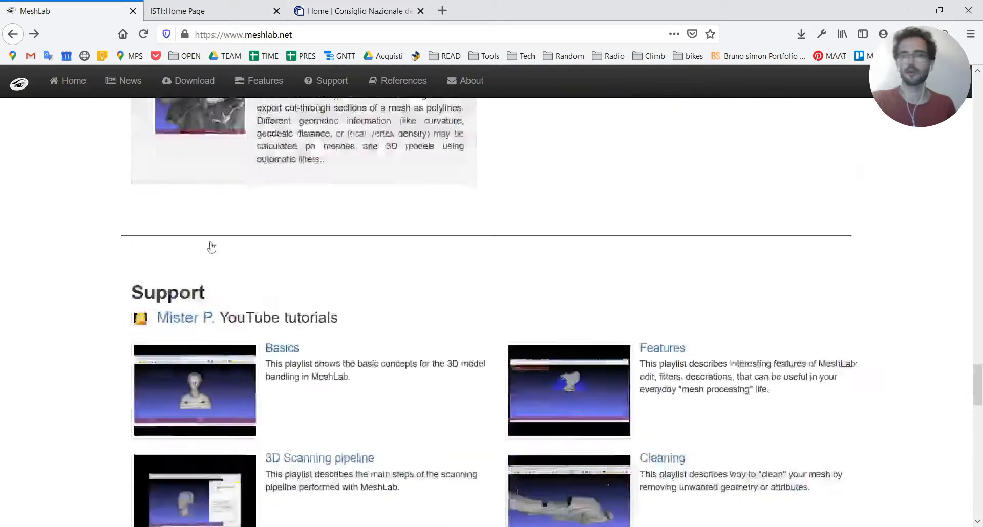
pyautogui.scroll(2, 241, 360)
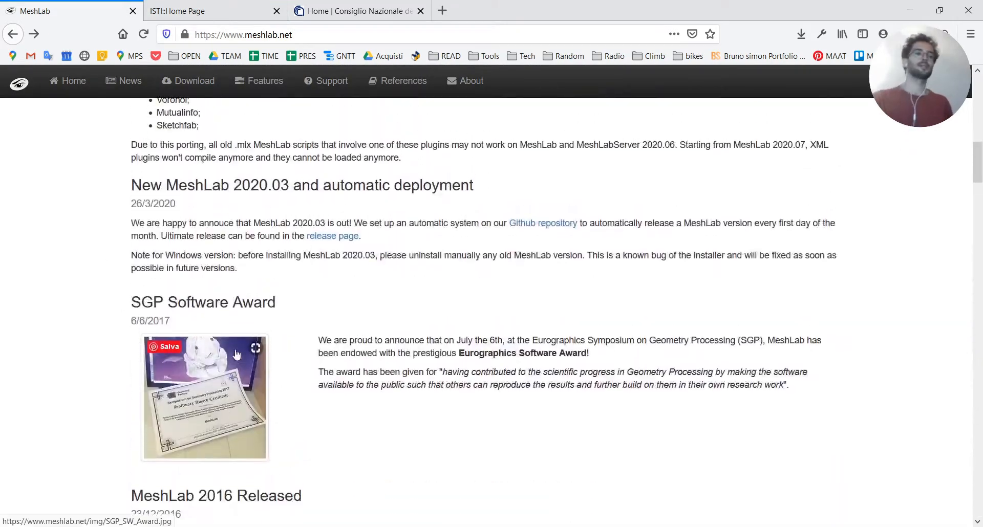
pyautogui.scroll(-10, 326, 345)
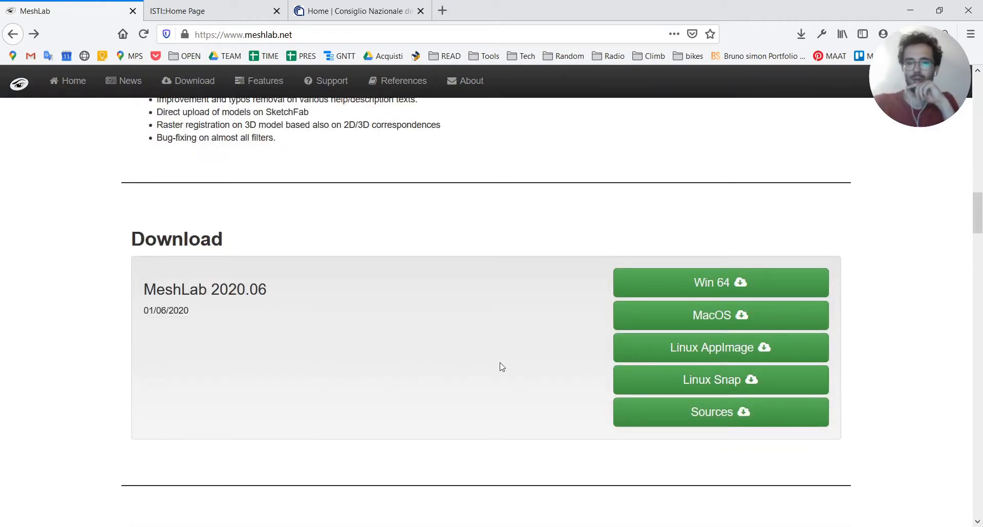
pyautogui.scroll(10, 497, 369)
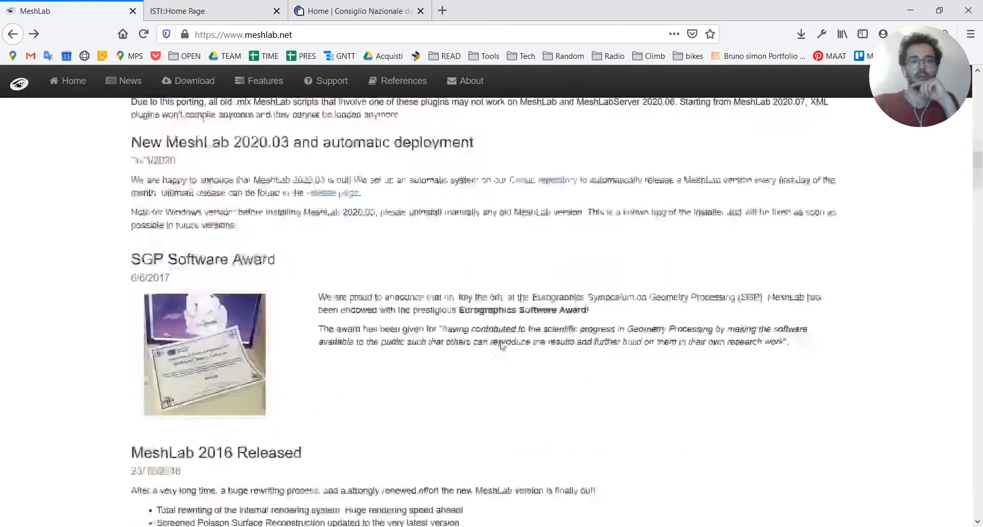
pyautogui.scroll(-10, 497, 370)
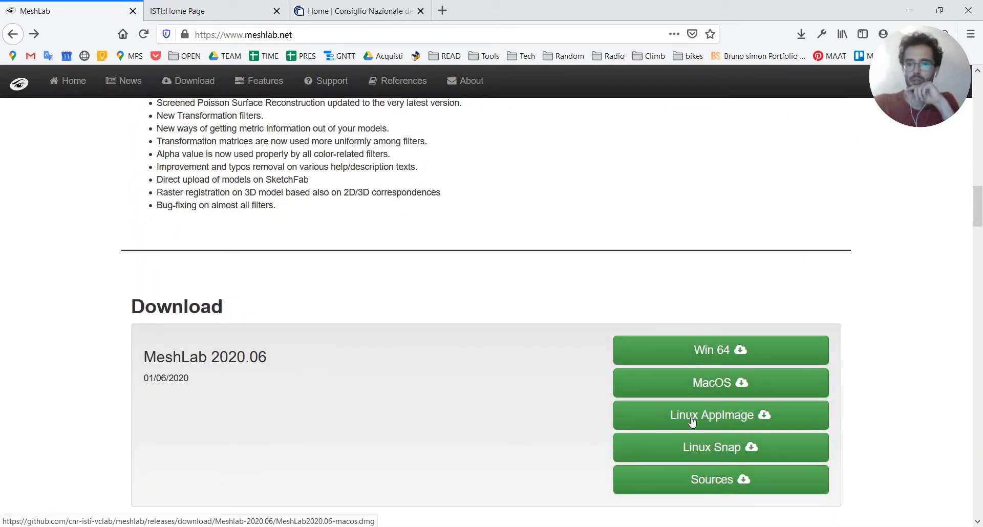
pyautogui.scroll(2, 100, 287)
pyautogui.scroll(6, 99, 286)
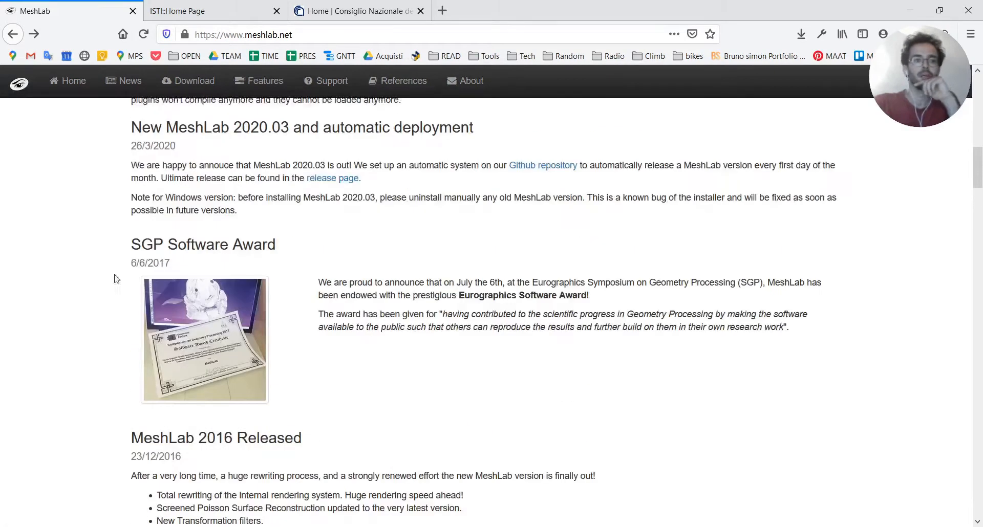
# Switch to the models folder in File Explorer and open option-0000.ply with meshlab.exe, without making it the default app
pyautogui.hotkey('alt', 'Tab')
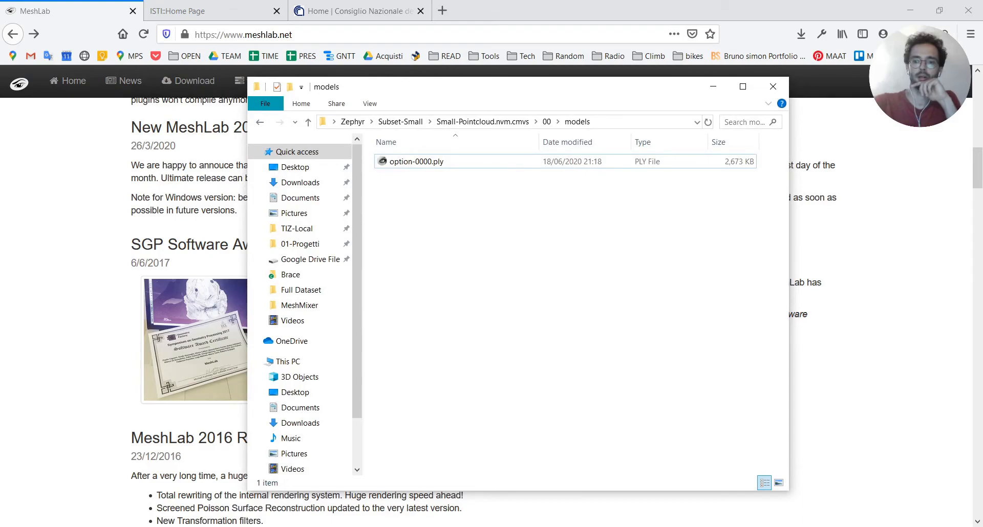
pyautogui.press('super+d')
pyautogui.hotkey('alt', 'Tab')
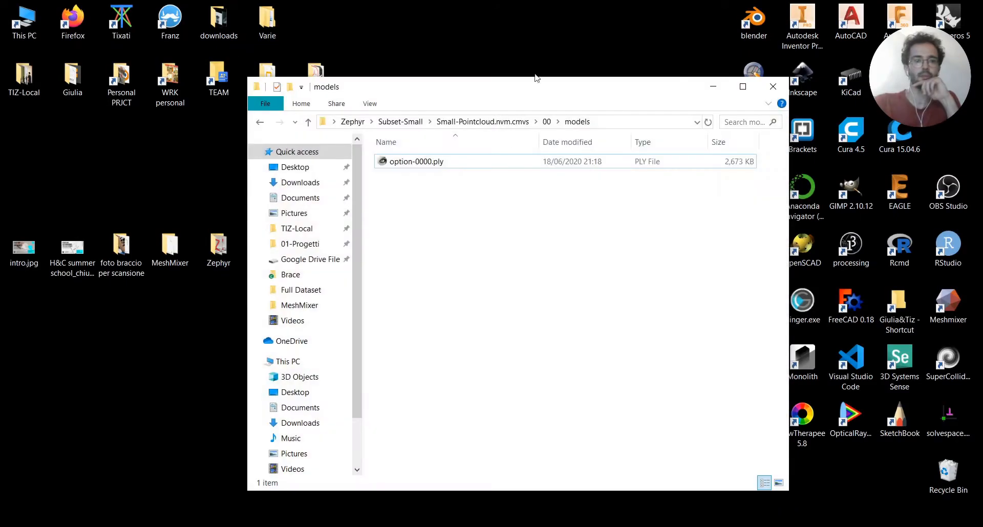
pyautogui.moveTo(553, 88); pyautogui.dragTo(631, 55)
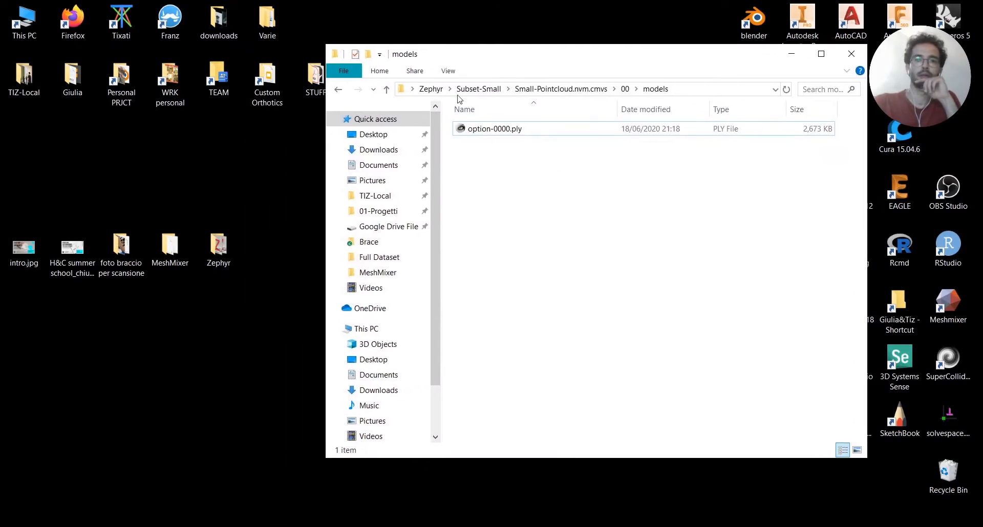
pyautogui.click(482, 133)
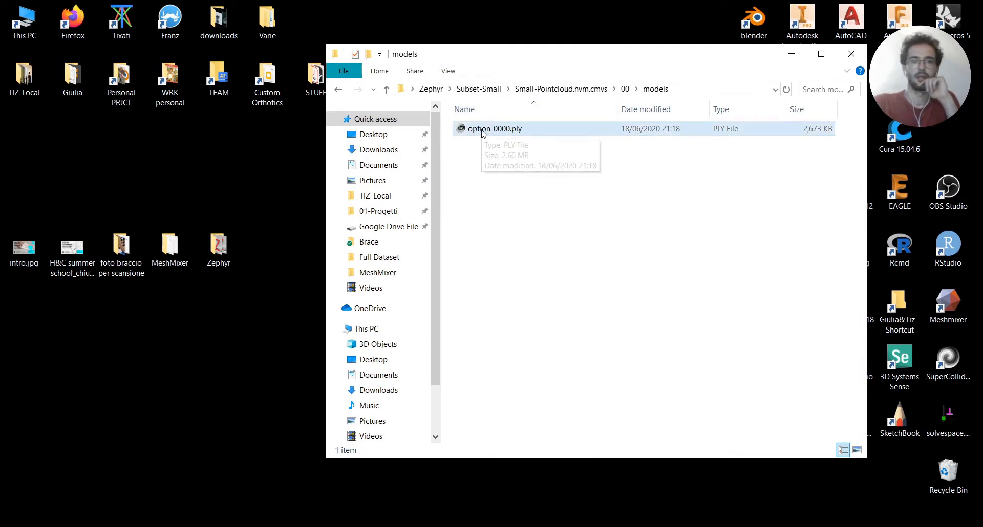
pyautogui.rightClick(482, 132)
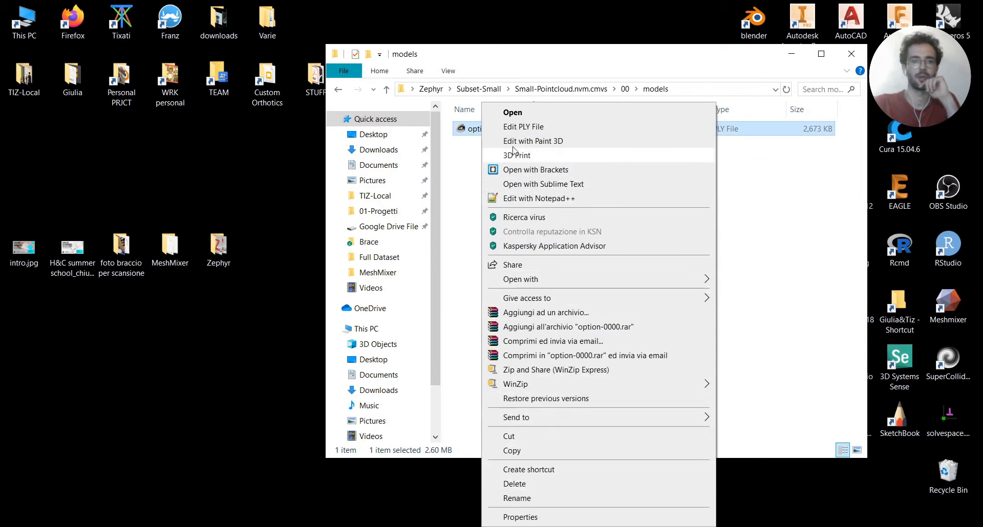
pyautogui.moveTo(541, 286)
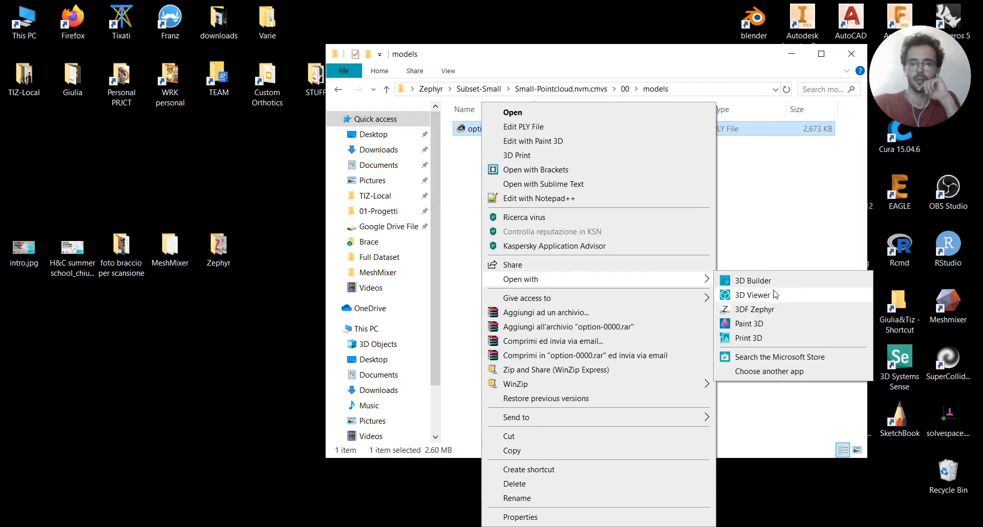
pyautogui.click(758, 372)
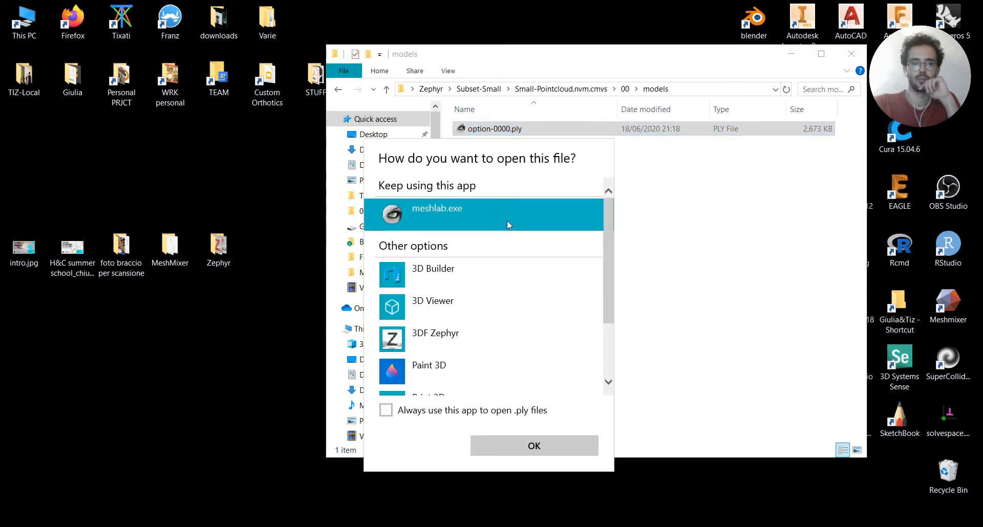
pyautogui.click(550, 444)
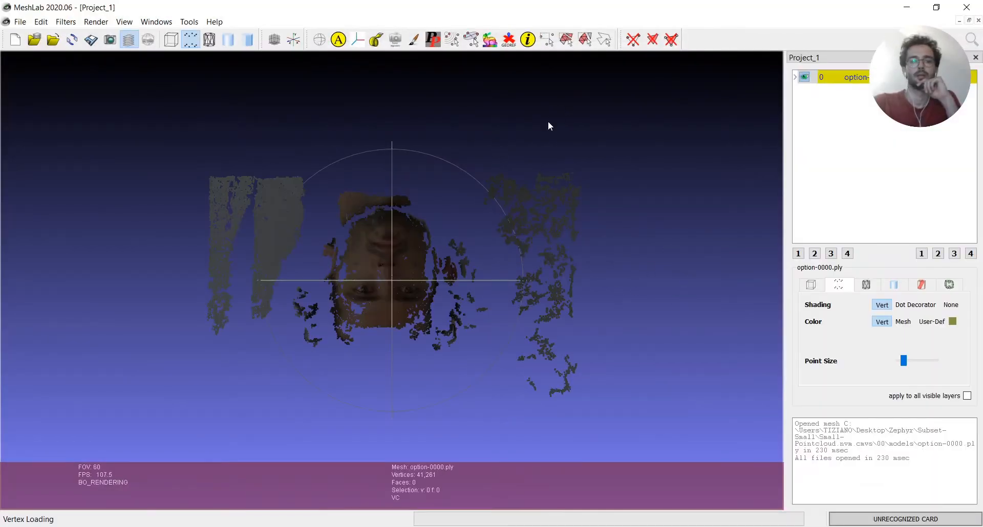
# Examine the face point cloud upright, up close and from several angles, checking its point density, gaps and stray background points
pyautogui.moveTo(548, 124); pyautogui.dragTo(450, 238)
pyautogui.scroll(-5, 419, 296)
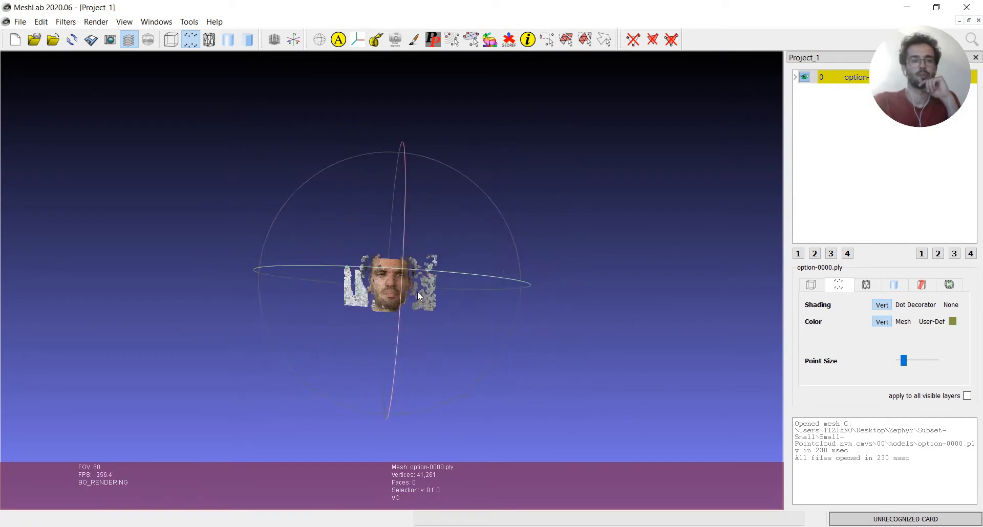
pyautogui.scroll(6, 417, 291)
pyautogui.scroll(-4, 408, 281)
pyautogui.scroll(2, 410, 283)
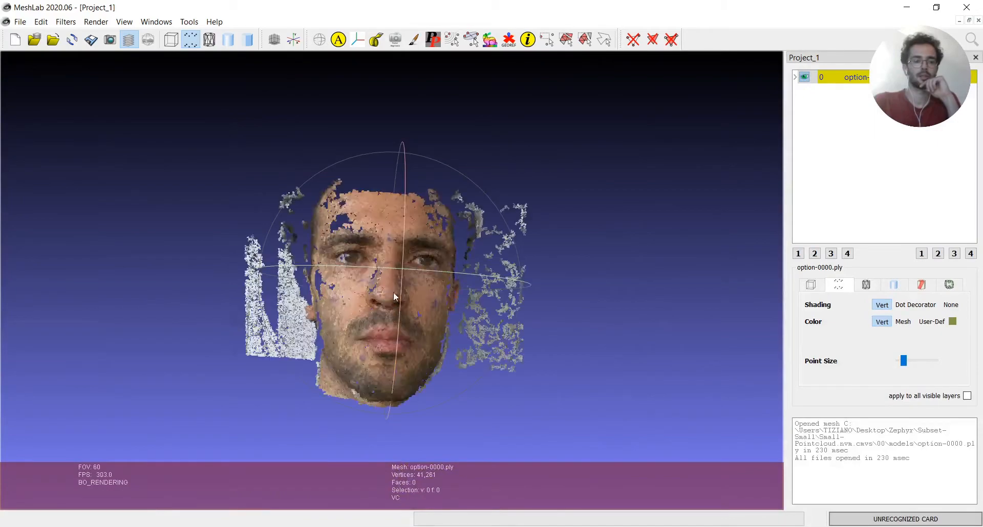
pyautogui.scroll(5, 358, 290)
pyautogui.scroll(-2, 332, 283)
pyautogui.scroll(2, 330, 279)
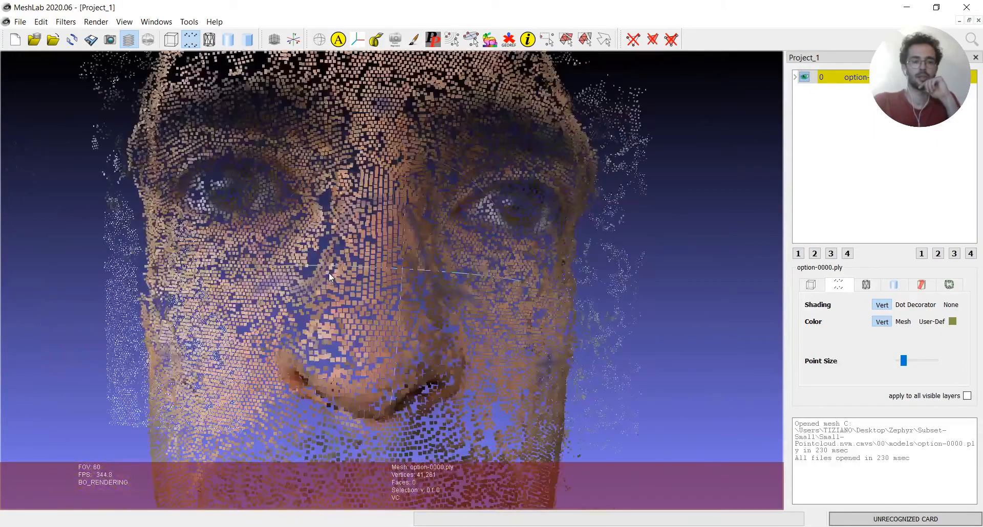
pyautogui.scroll(2, 331, 275)
pyautogui.moveTo(332, 276); pyautogui.dragTo(375, 292)
pyautogui.scroll(5, 375, 286)
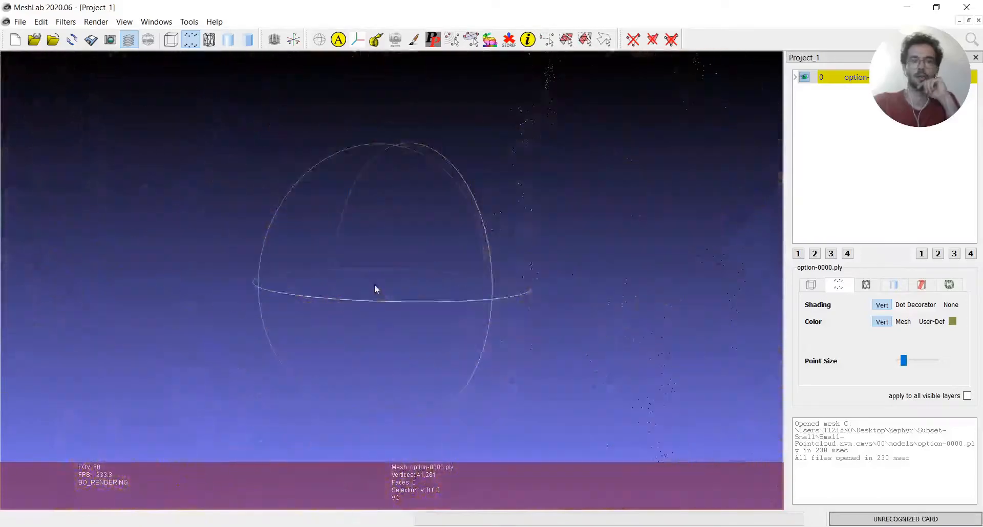
pyautogui.scroll(-5, 417, 290)
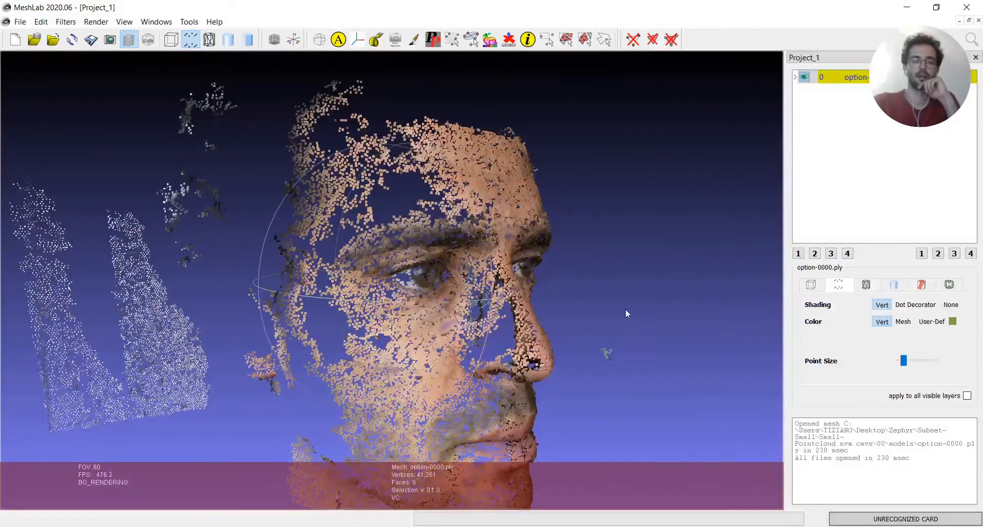
pyautogui.moveTo(625, 311); pyautogui.dragTo(404, 239)
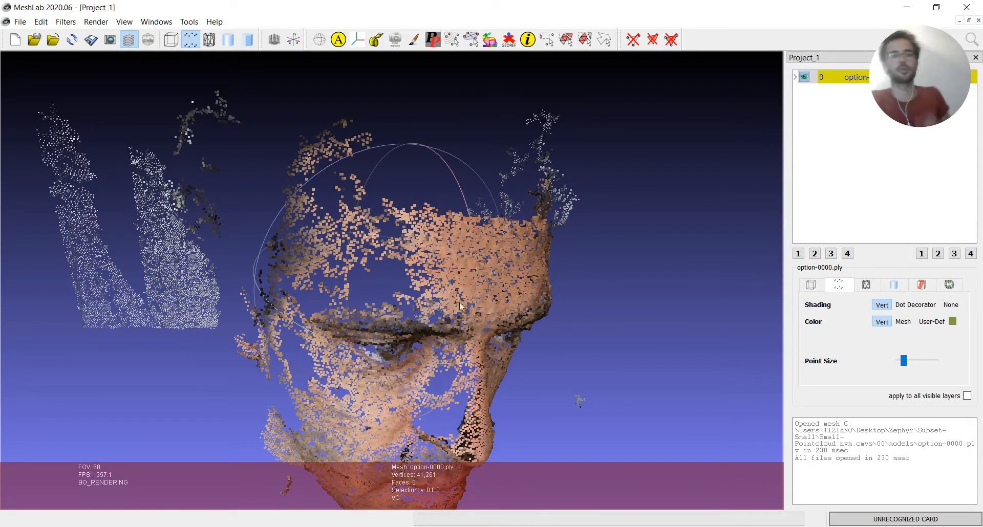
pyautogui.moveTo(461, 306); pyautogui.dragTo(353, 274)
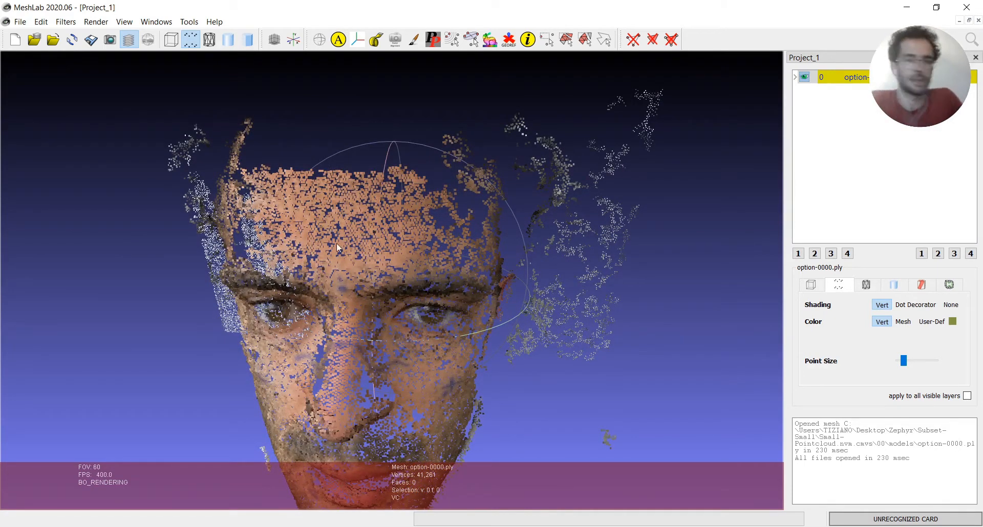
pyautogui.moveTo(336, 244)
pyautogui.mouseDown()
pyautogui.moveTo(279, 252)
pyautogui.moveTo(335, 259)
pyautogui.mouseUp()
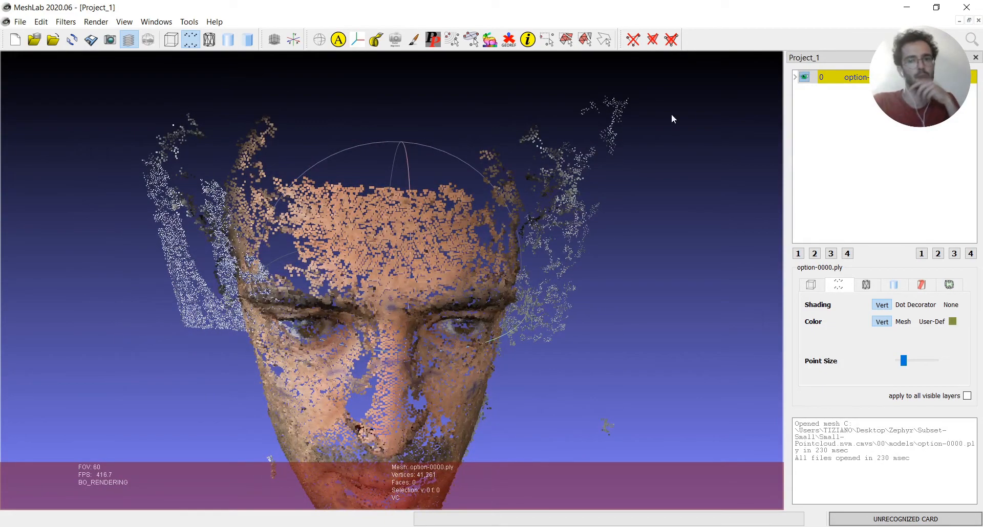
pyautogui.moveTo(508, 420); pyautogui.dragTo(509, 315)
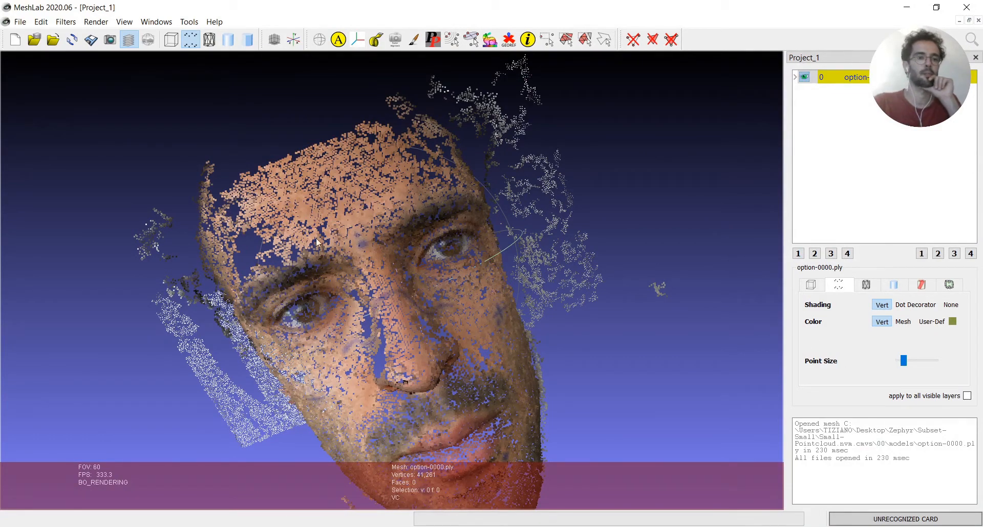
pyautogui.moveTo(362, 323); pyautogui.dragTo(406, 121)
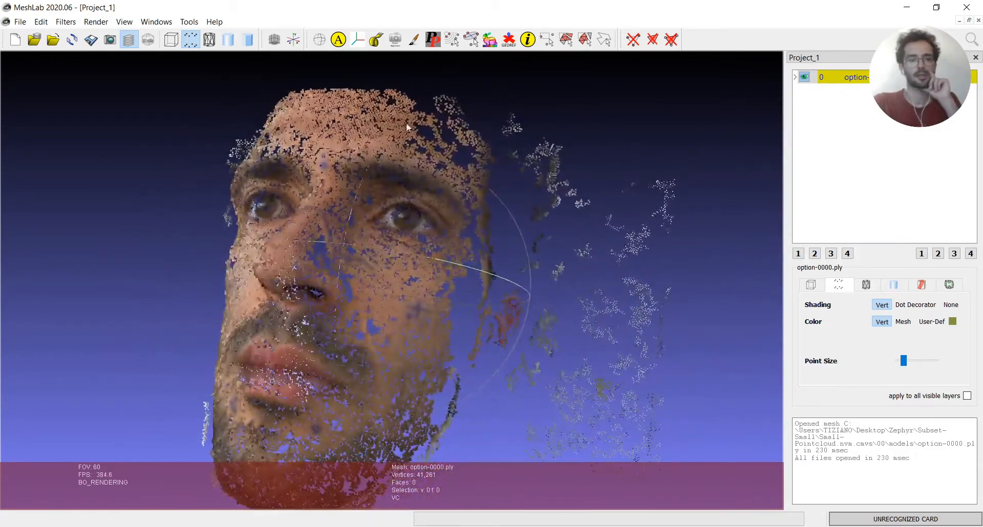
# Measure the point-to-point distance from the mark between the eyebrows to the mark on the chin and check the logged value
pyautogui.click(375, 40)
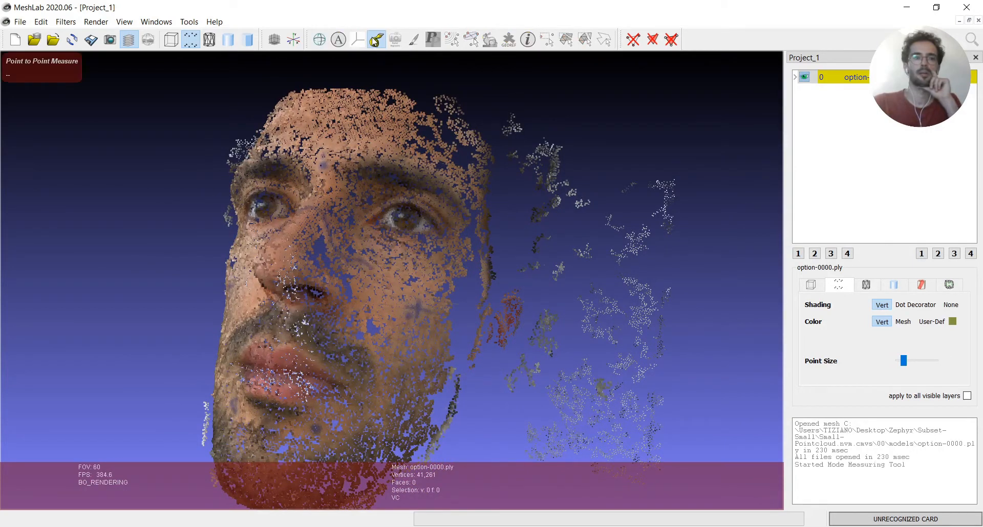
pyautogui.click(323, 165)
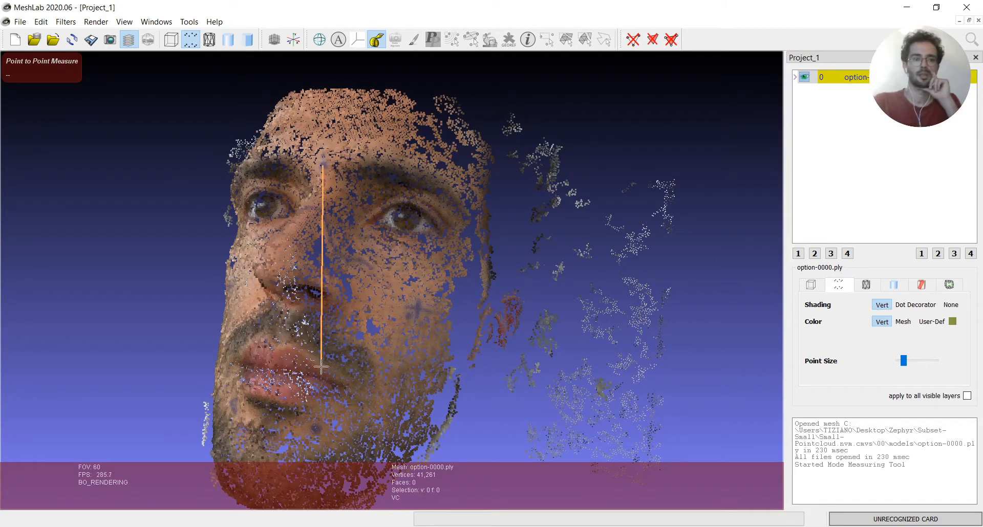
pyautogui.click(316, 429)
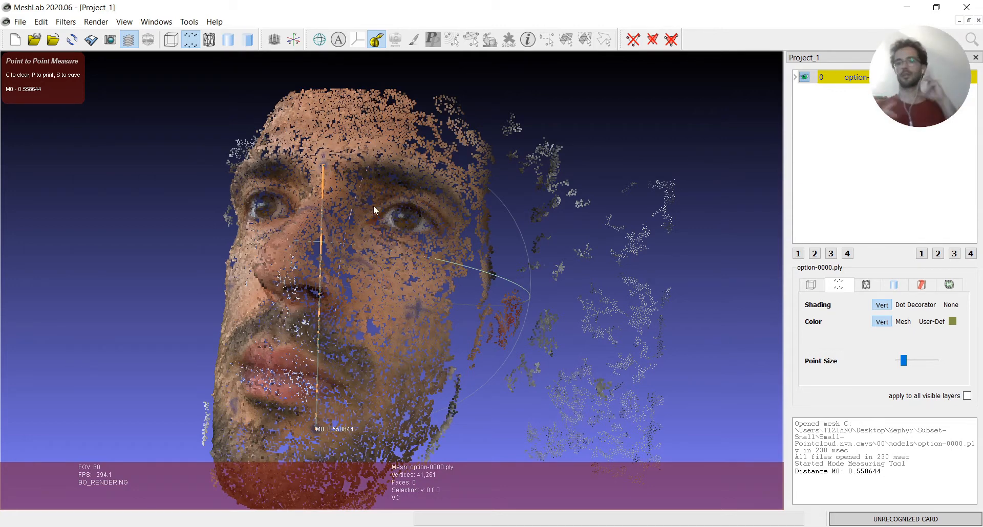
pyautogui.moveTo(883, 467); pyautogui.dragTo(840, 471)
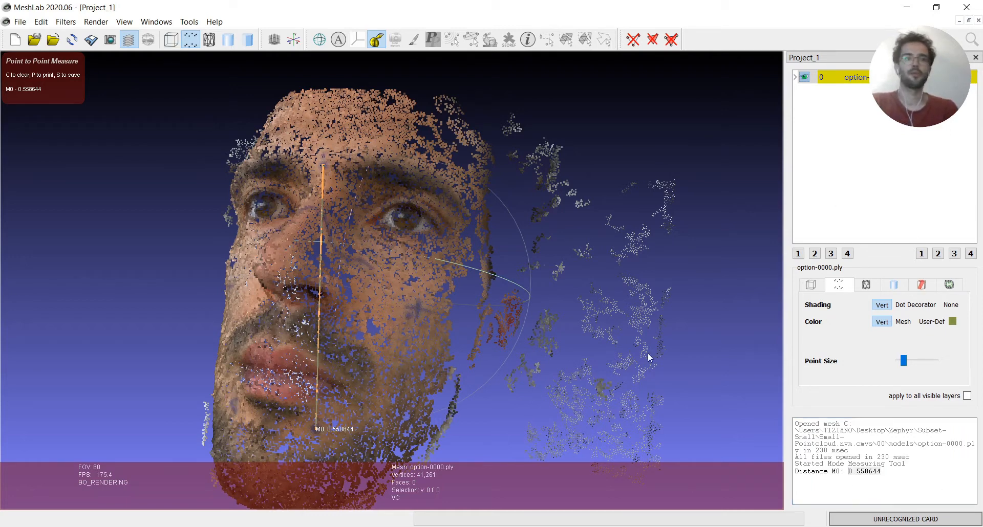
# Select the measured distance value M0 in the log
pyautogui.click(124, 45)
pyautogui.click(125, 44)
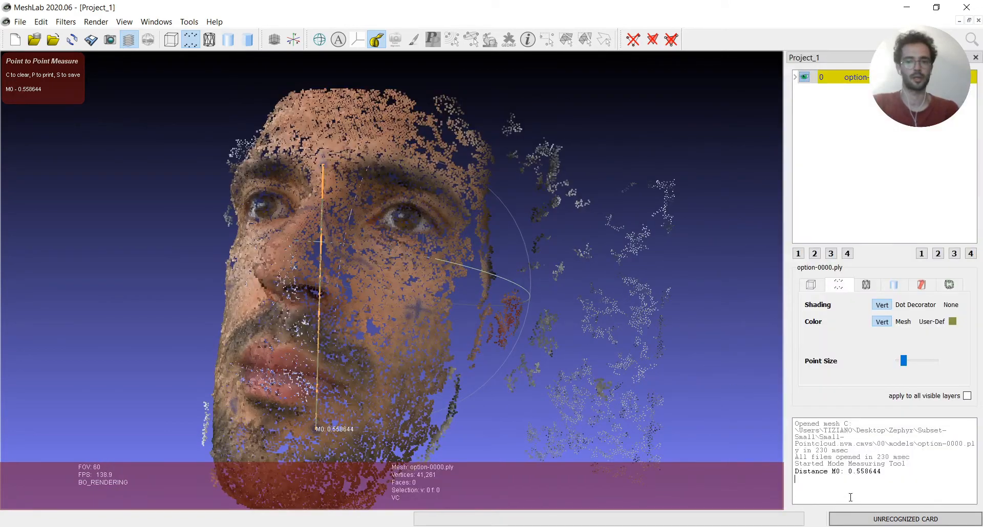
pyautogui.moveTo(882, 471); pyautogui.dragTo(852, 472)
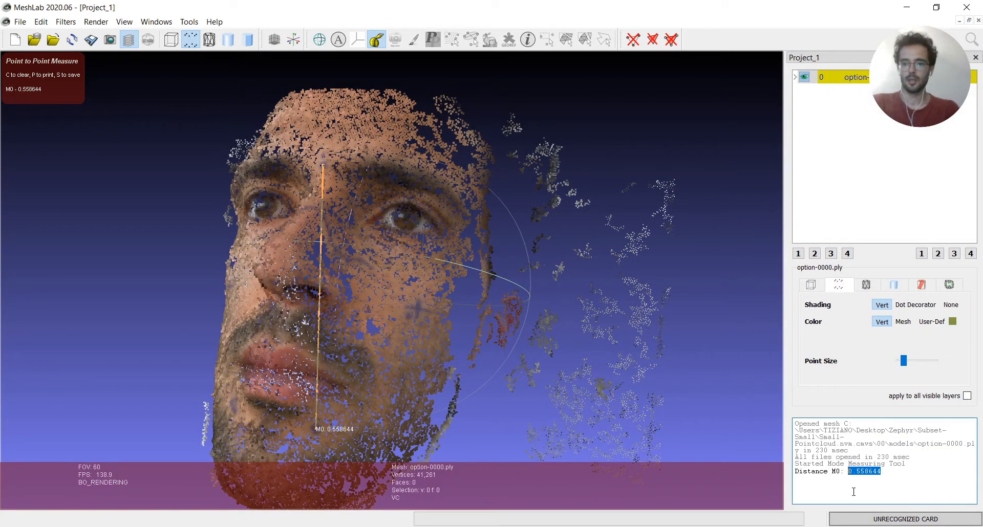
pyautogui.click(698, 489)
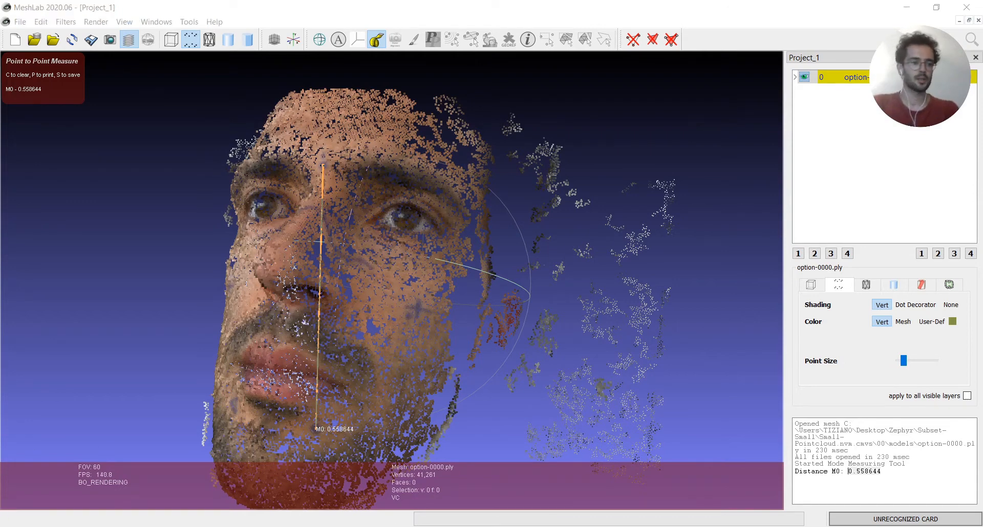
# Switch to Calculator and enter 104 as the number to divide, moving its window further over the face
pyautogui.click(2, 526)
pyautogui.click(305, 317)
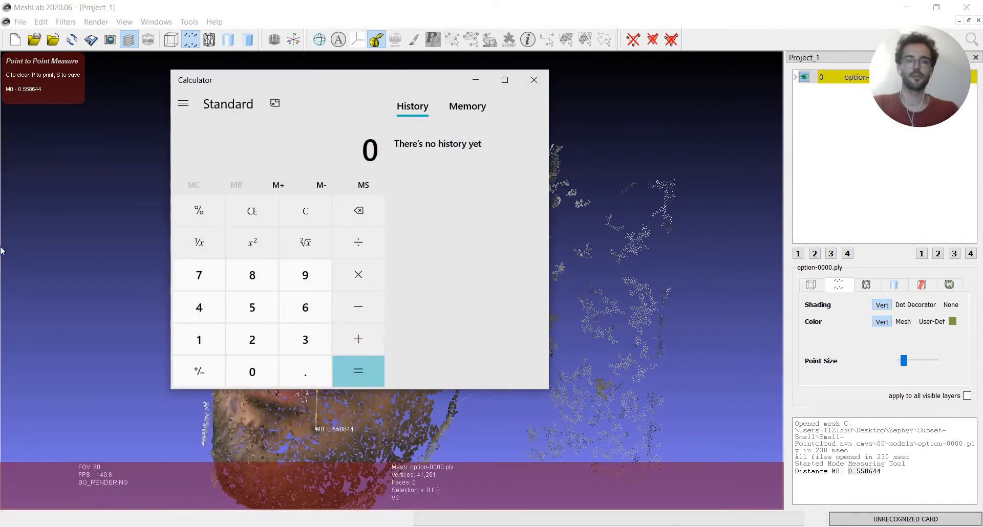
pyautogui.click(203, 344)
pyautogui.click(252, 369)
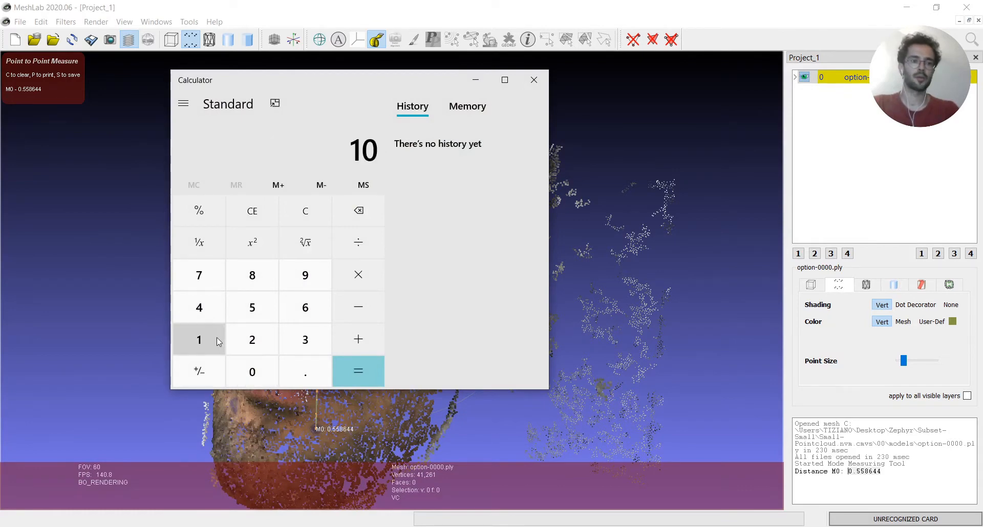
pyautogui.click(200, 307)
pyautogui.moveTo(381, 87); pyautogui.dragTo(454, 83)
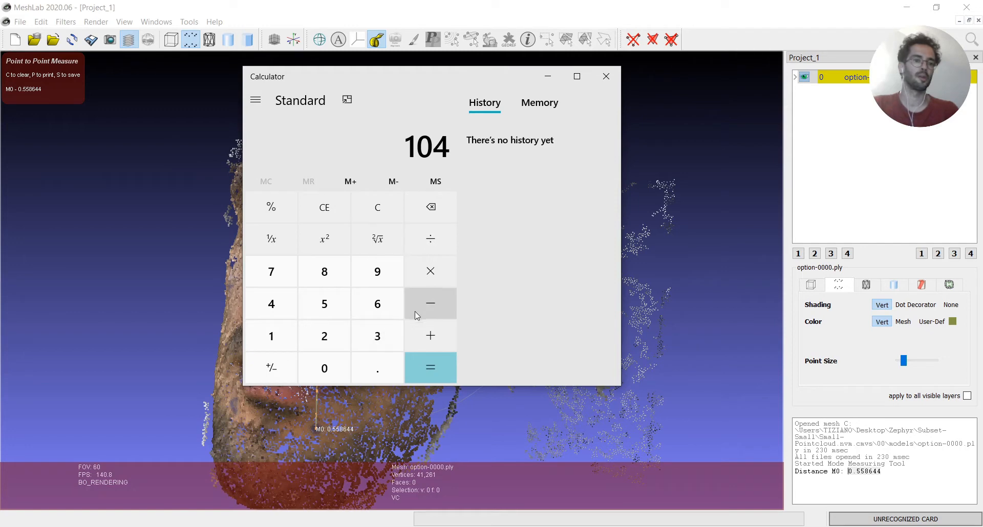
pyautogui.click(446, 236)
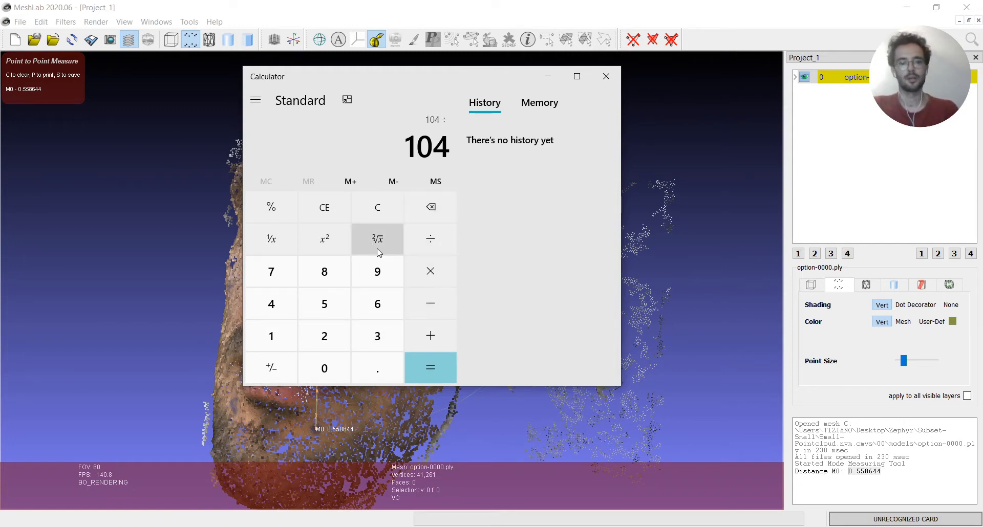
# Copy the M0 distance 0.558644 from the MeshLab log and divide 104 by it in Calculator
pyautogui.click(885, 472)
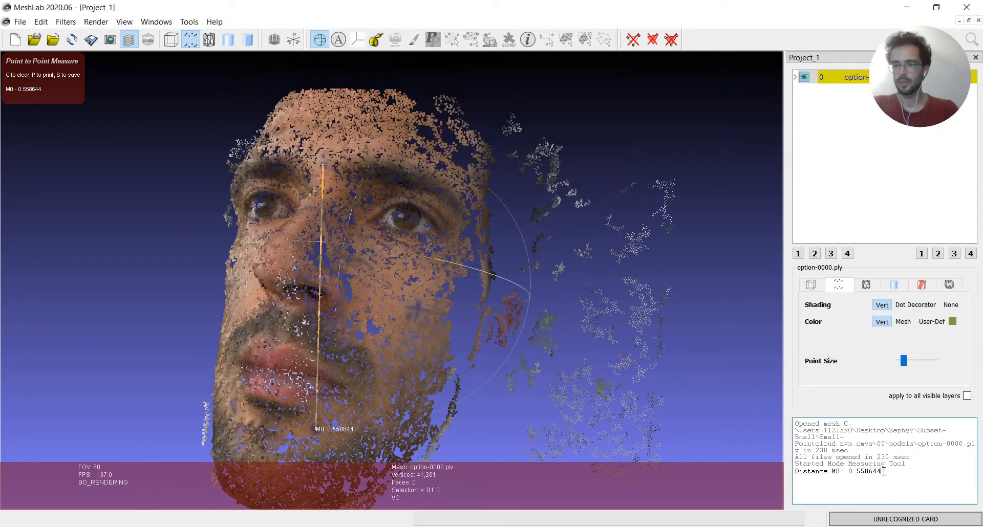
pyautogui.moveTo(885, 472); pyautogui.dragTo(848, 472)
pyautogui.hotkey('ctrl', 'c')
pyautogui.click(849, 472)
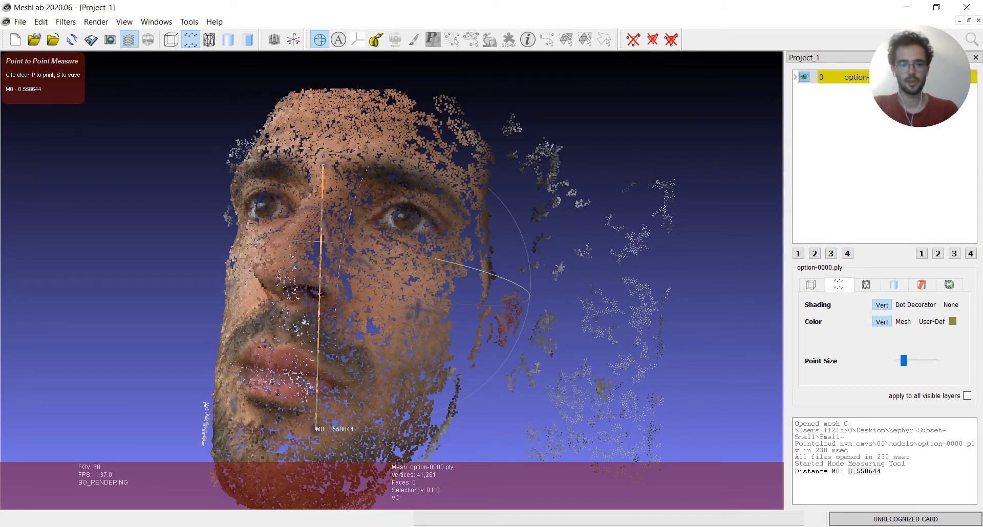
pyautogui.hotkey('alt', 'Tab')
pyautogui.click(436, 262)
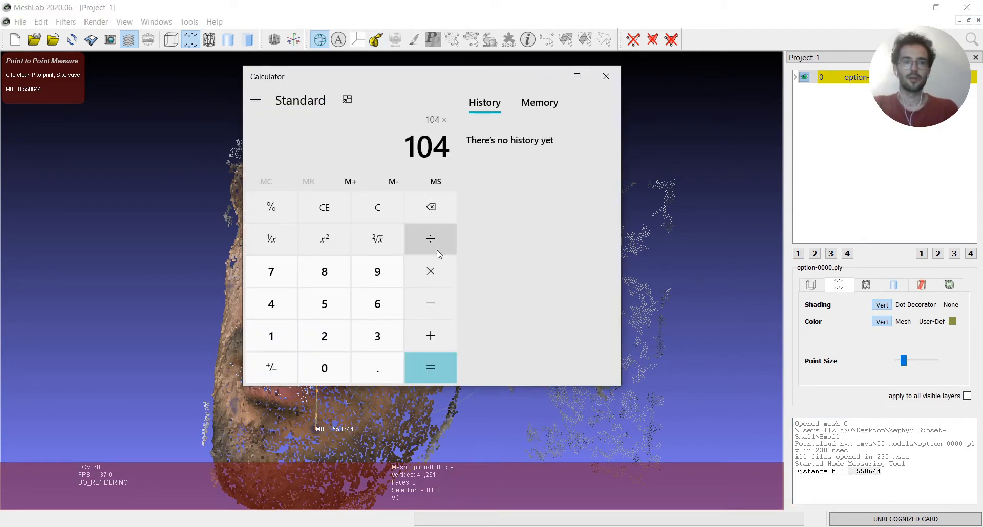
pyautogui.hotkey('ctrl', 'v')
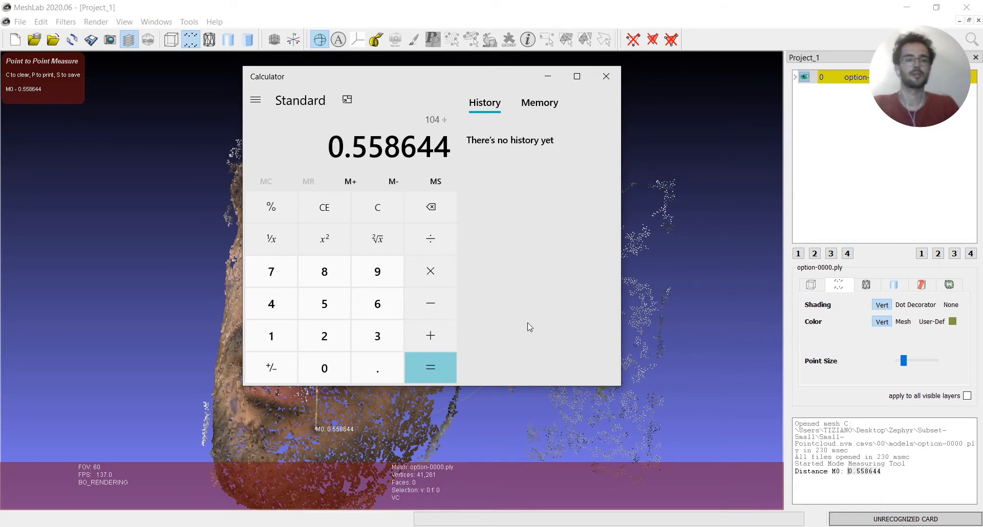
pyautogui.click(428, 362)
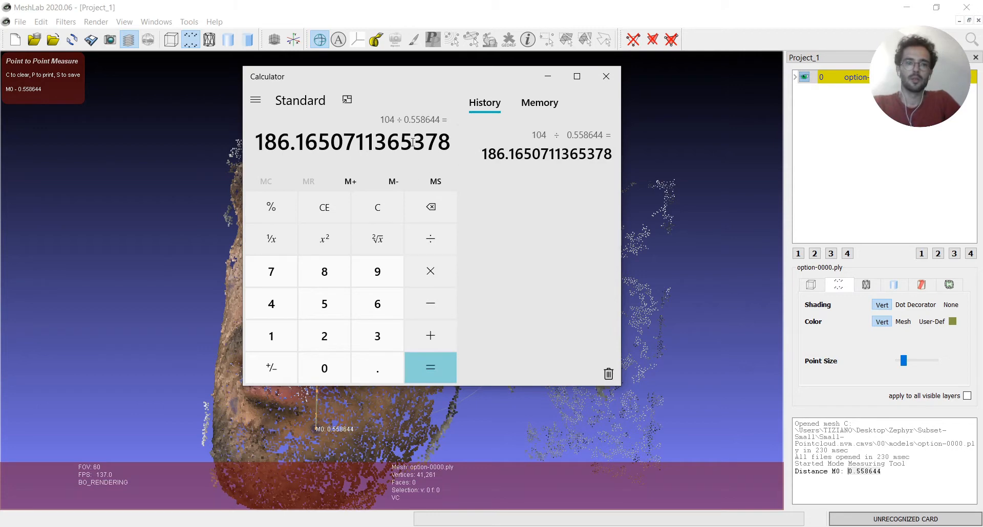
# Examine the scale factor calculated in Calculator, highlighting its whole-number digits
pyautogui.moveTo(304, 144); pyautogui.dragTo(260, 140)
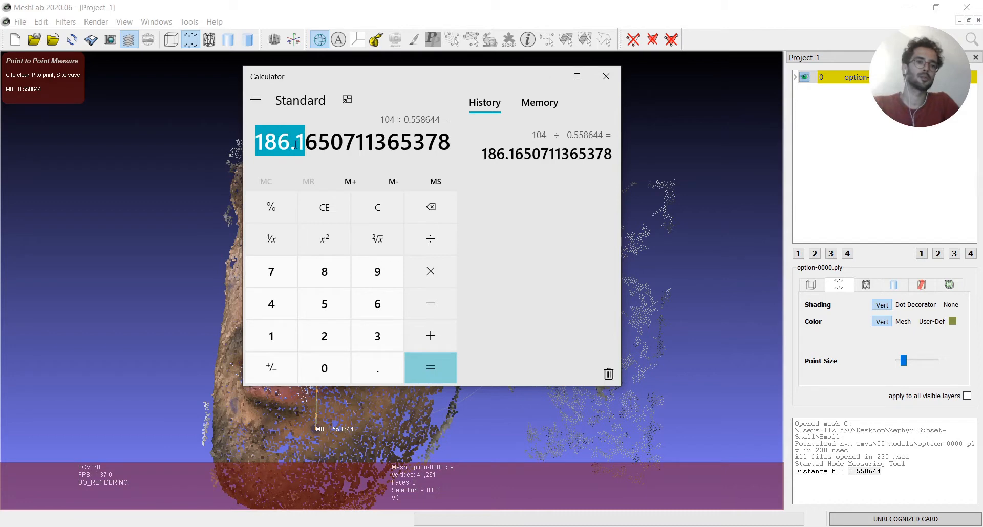
pyautogui.click(263, 146)
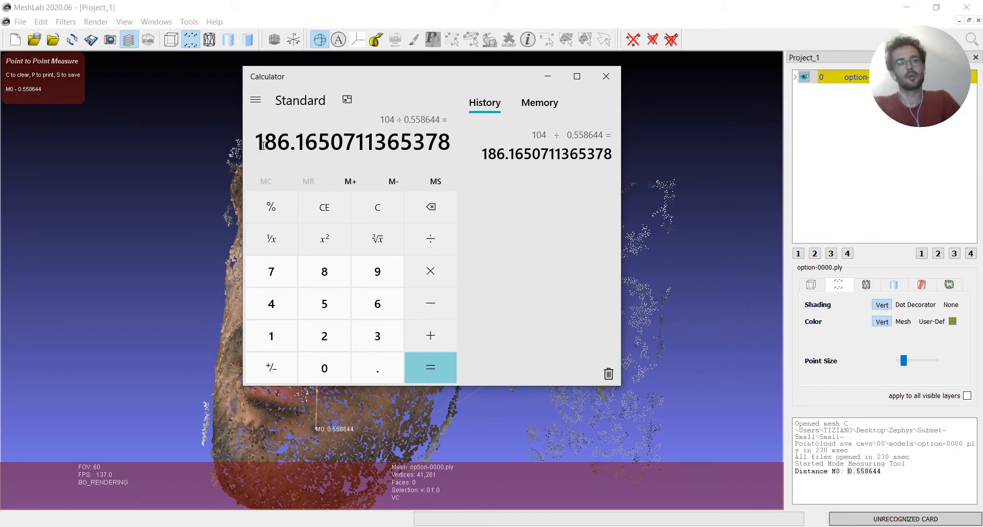
pyautogui.moveTo(265, 148); pyautogui.dragTo(288, 143)
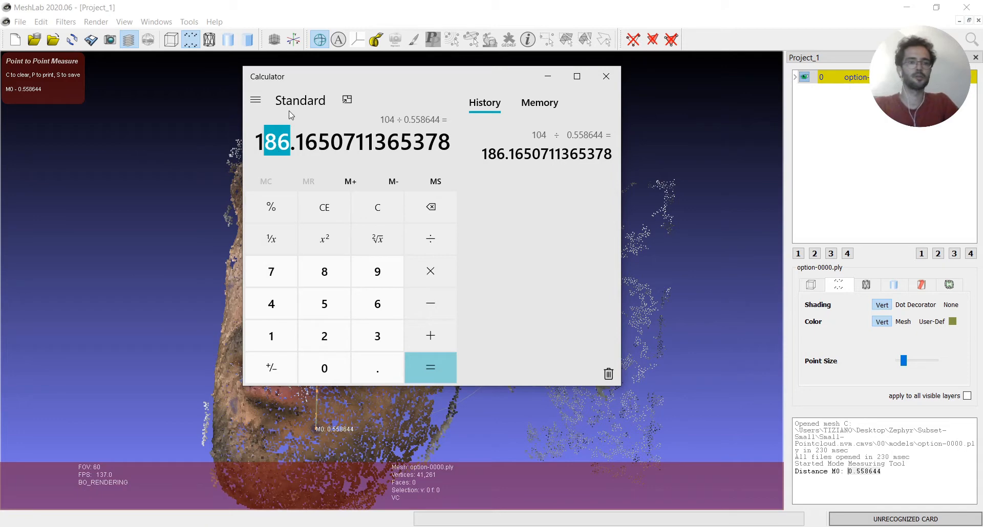
pyautogui.click(274, 142)
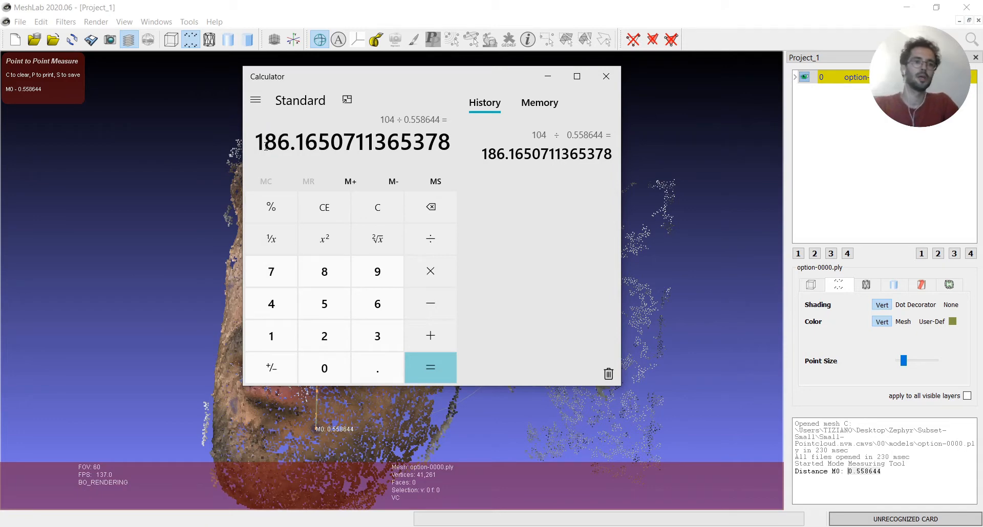
pyautogui.moveTo(265, 147); pyautogui.dragTo(279, 147)
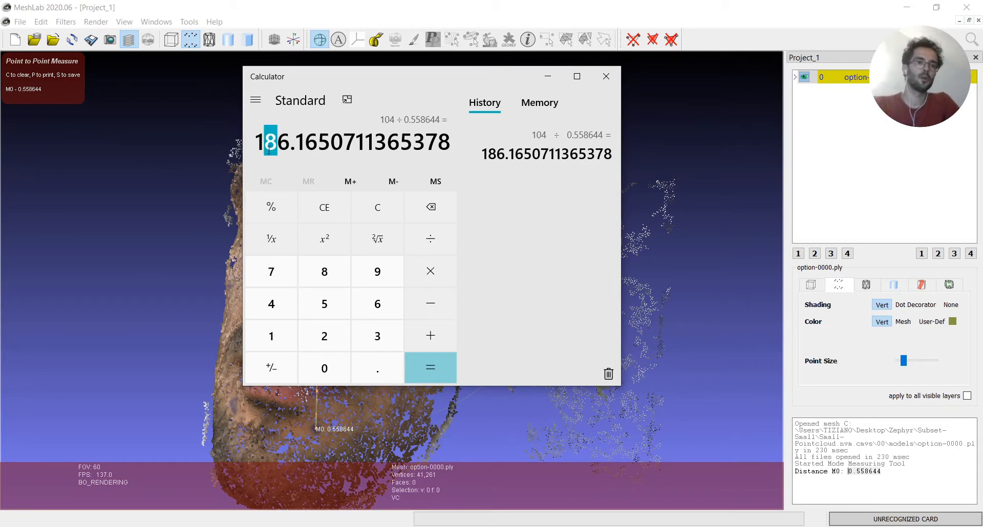
pyautogui.click(267, 148)
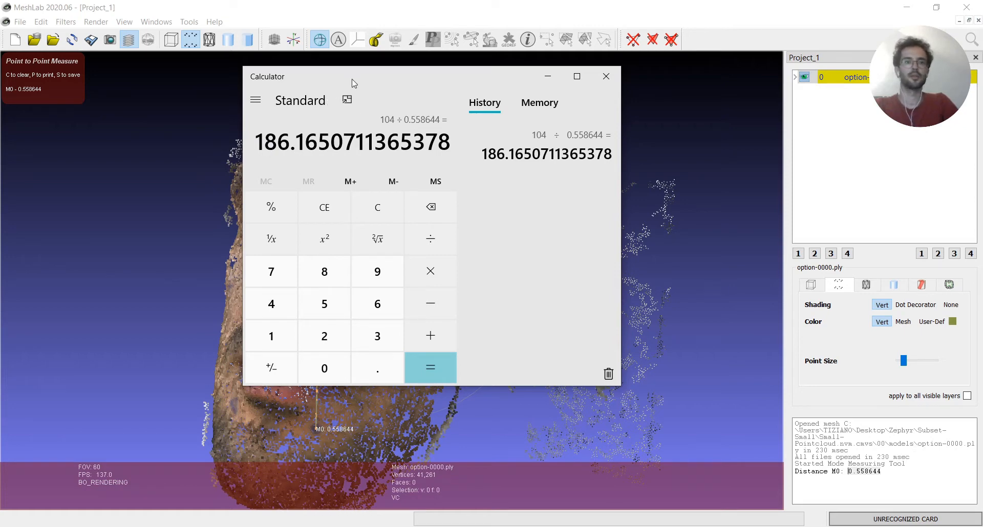
# Arrange the MeshLab and Calculator windows side by side, with MeshLab taking up about three quarters of the screen
pyautogui.moveTo(350, 80); pyautogui.dragTo(982, 4)
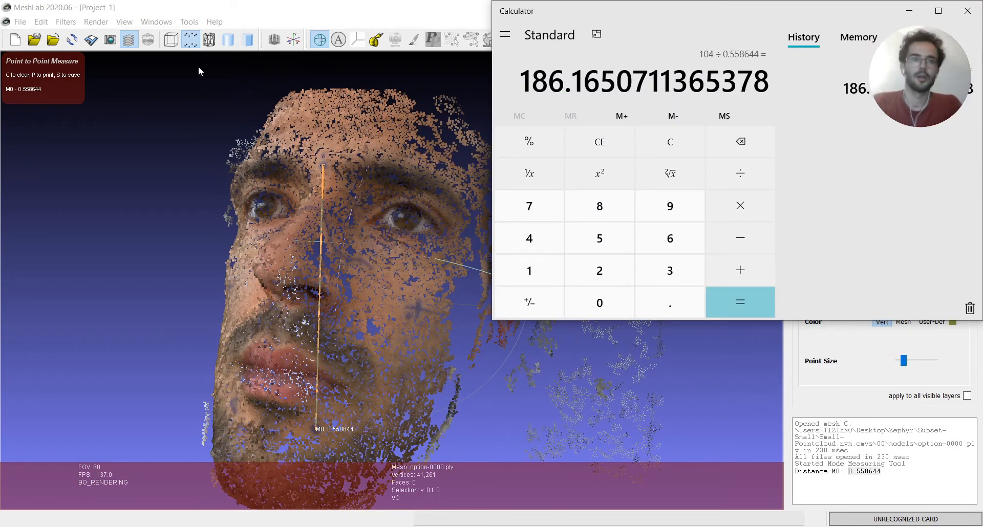
pyautogui.click(259, 14)
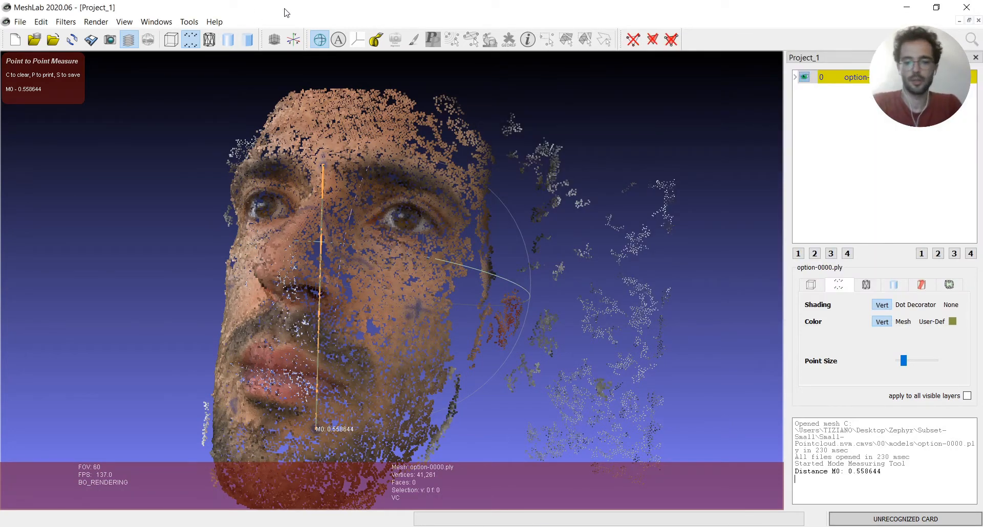
pyautogui.doubleClick(287, 13)
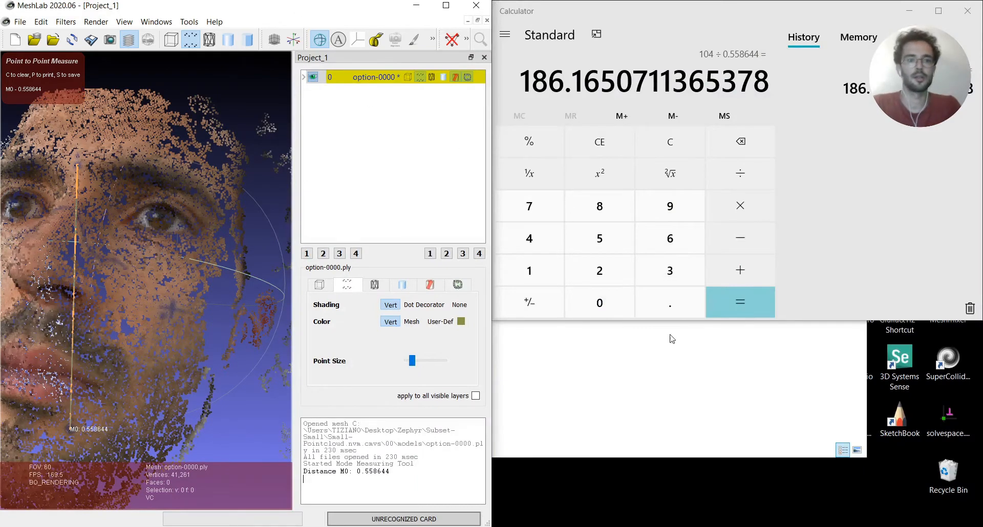
pyautogui.moveTo(495, 209); pyautogui.dragTo(735, 210)
pyautogui.click(845, 218)
pyautogui.press('super+Left')
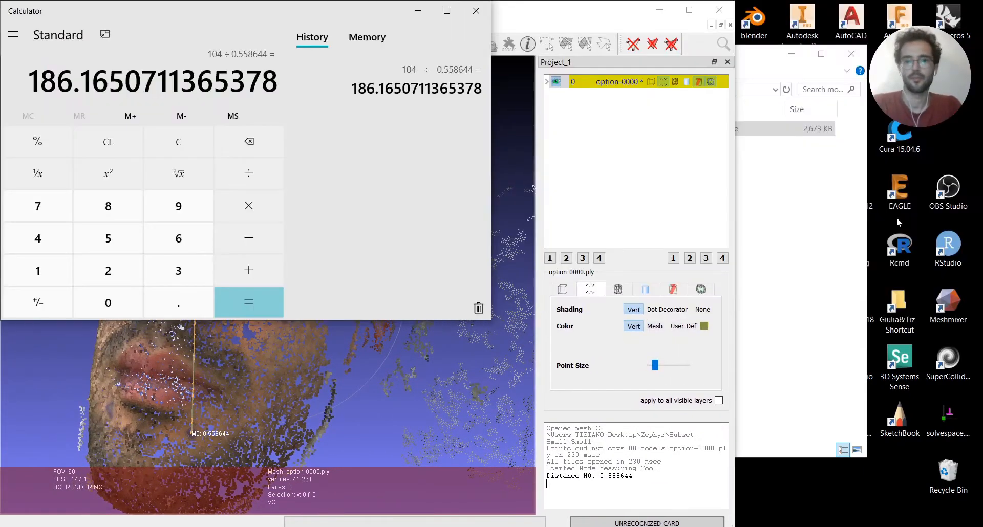
pyautogui.press('super+Right')
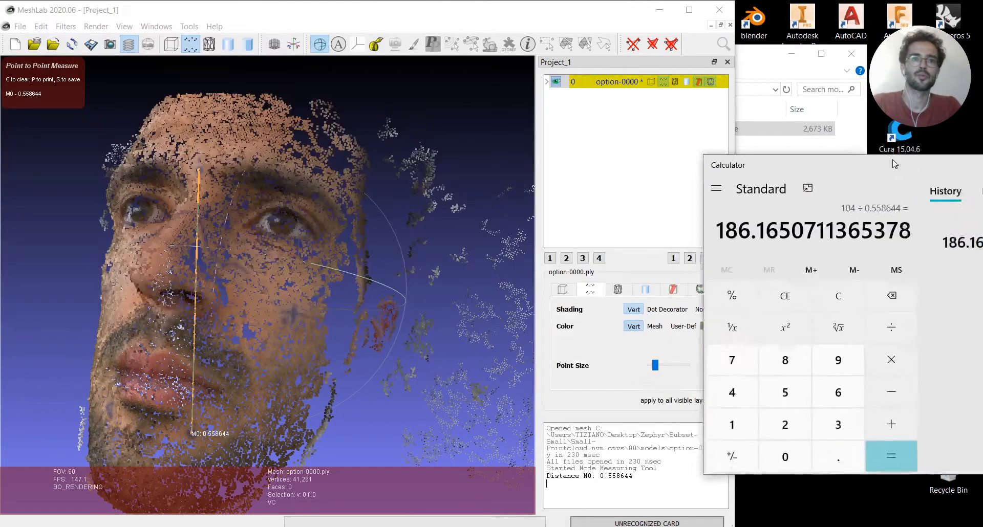
pyautogui.moveTo(891, 160); pyautogui.dragTo(928, 12)
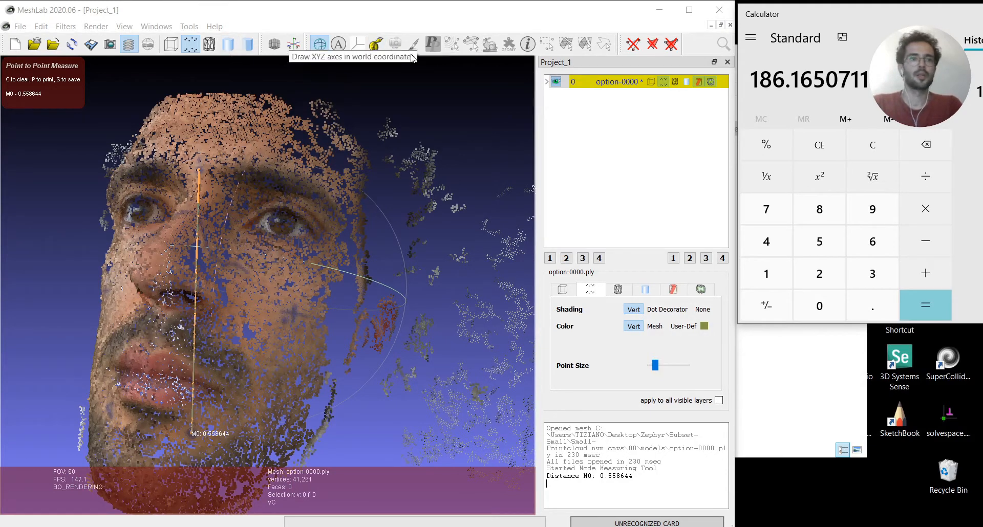
# Return to MeshLab and exit the point-to-point measuring tool
pyautogui.click(397, 22)
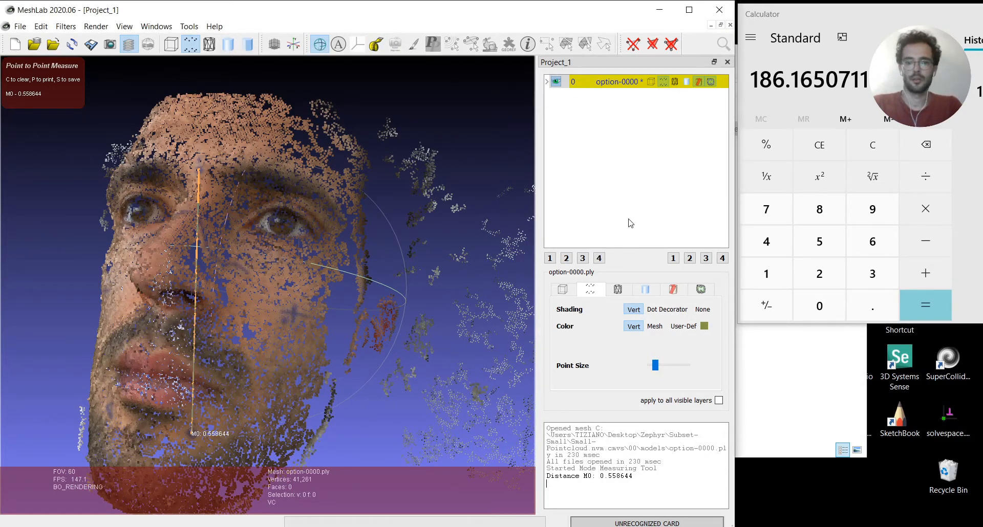
pyautogui.click(375, 44)
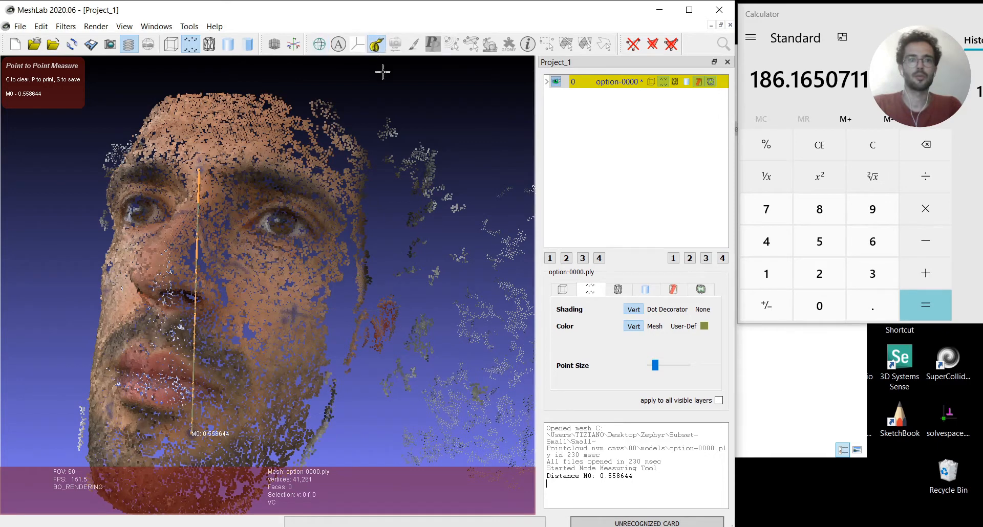
pyautogui.click(377, 45)
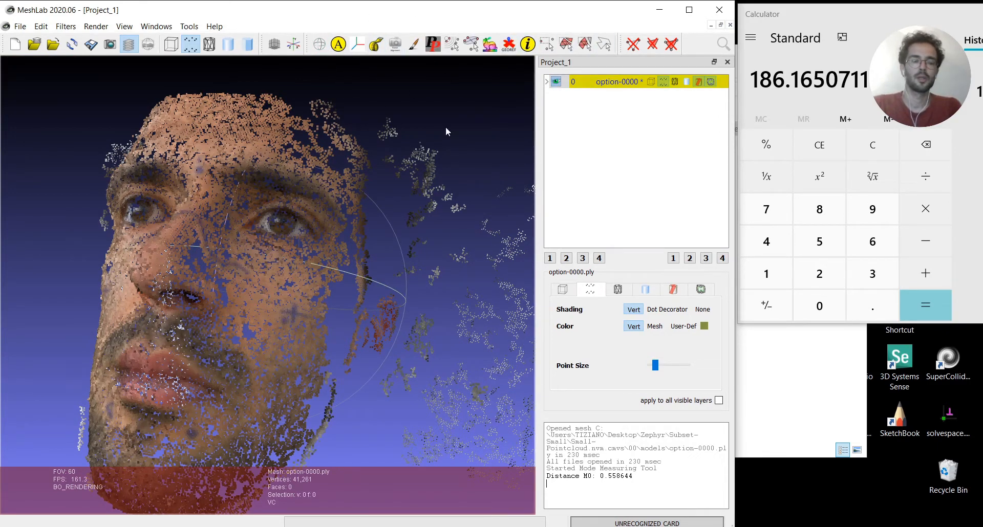
# Turn the face to the front and draw the XYZ axes in world coordinates
pyautogui.moveTo(196, 302); pyautogui.dragTo(229, 325)
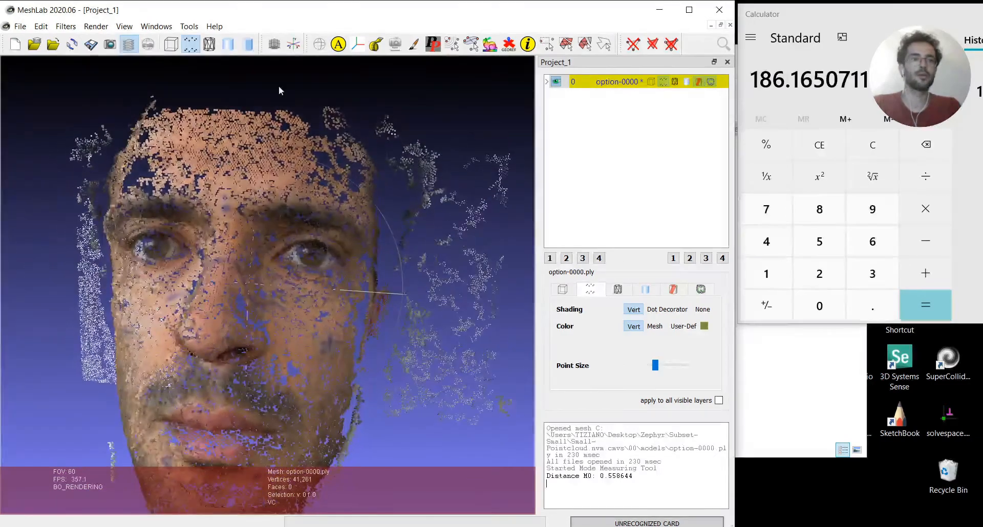
pyautogui.click(294, 44)
pyautogui.scroll(-5, 312, 211)
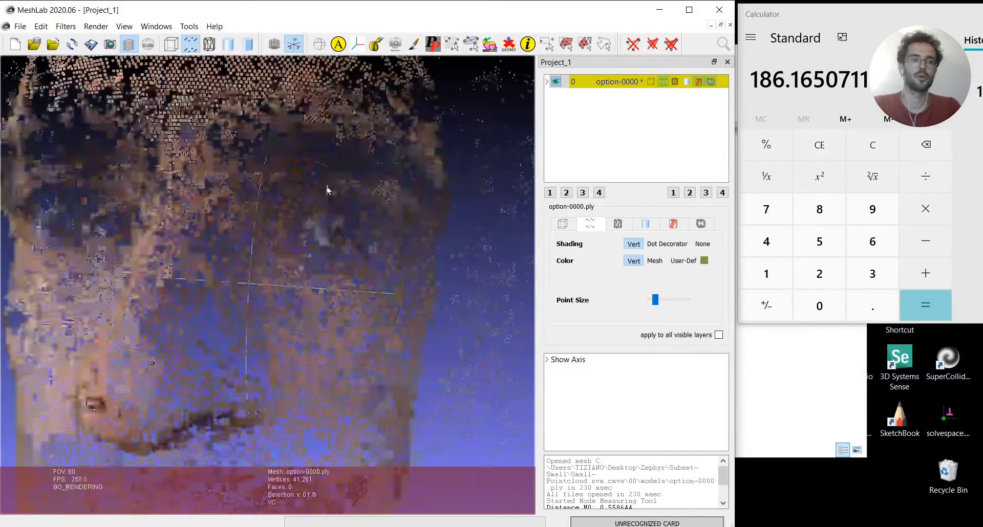
pyautogui.scroll(-5, 284, 342)
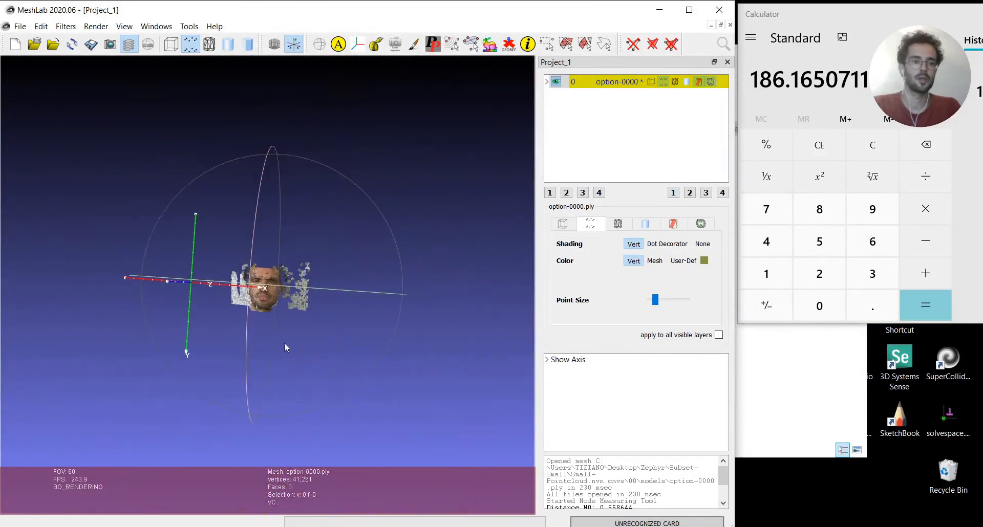
# Examine the face point cloud's position and orientation relative to the world axes from several angles and distances
pyautogui.moveTo(284, 342); pyautogui.dragTo(169, 150)
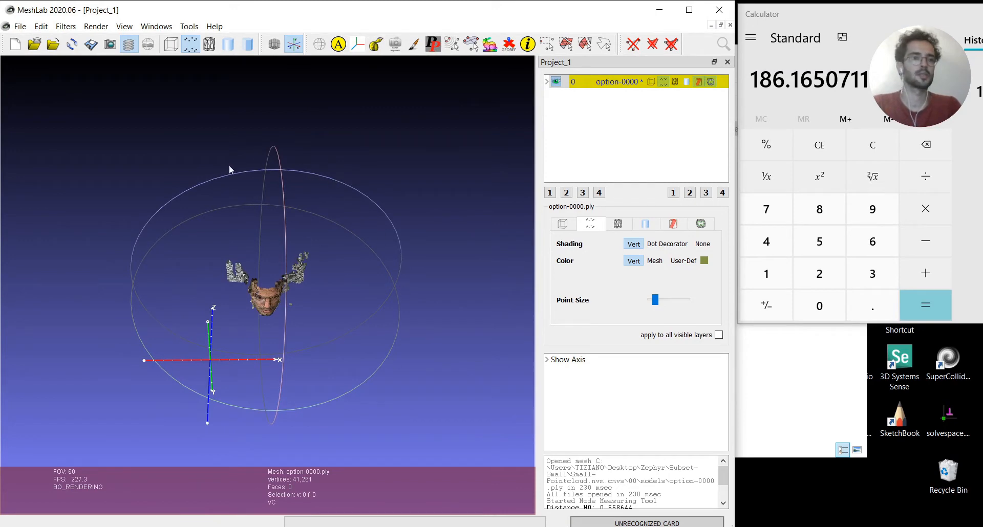
pyautogui.moveTo(230, 191); pyautogui.dragTo(328, 306)
pyautogui.scroll(6, 260, 325)
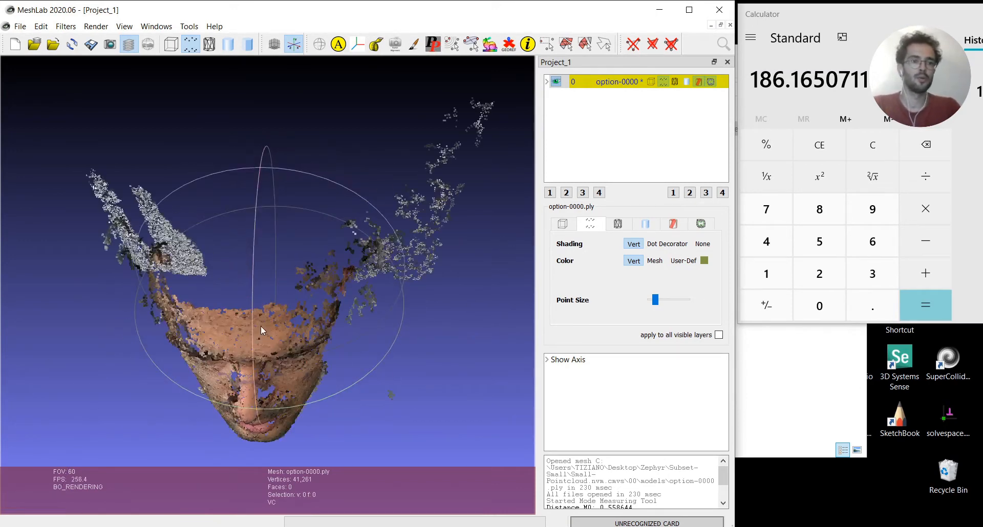
pyautogui.moveTo(266, 370); pyautogui.dragTo(238, 310)
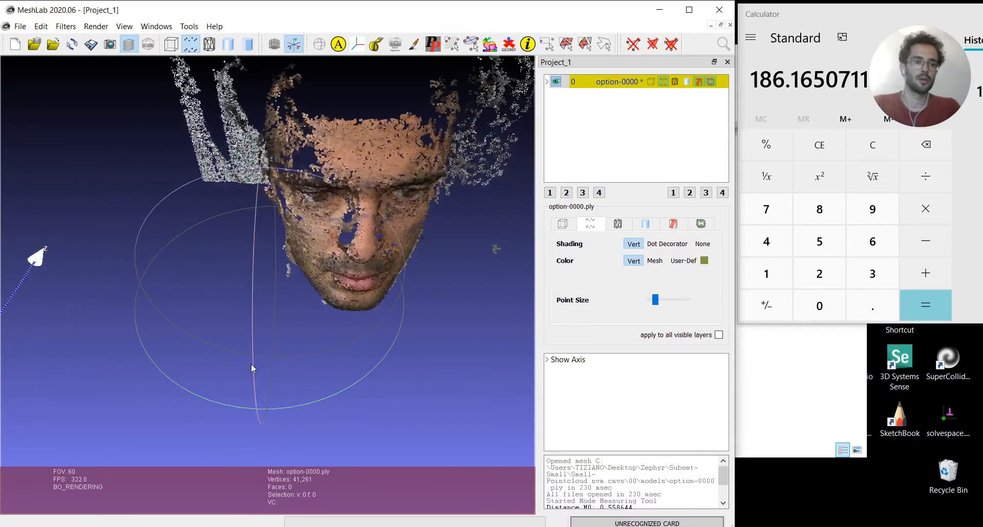
pyautogui.moveTo(251, 365); pyautogui.dragTo(297, 364)
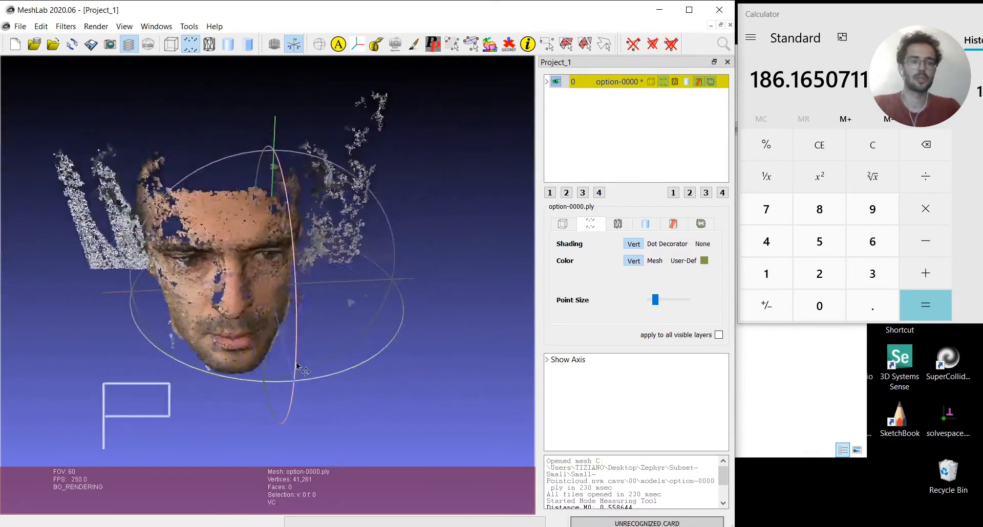
pyautogui.moveTo(297, 365); pyautogui.dragTo(419, 281, button='middle')
pyautogui.scroll(-3, 419, 281)
pyautogui.scroll(6, 418, 281)
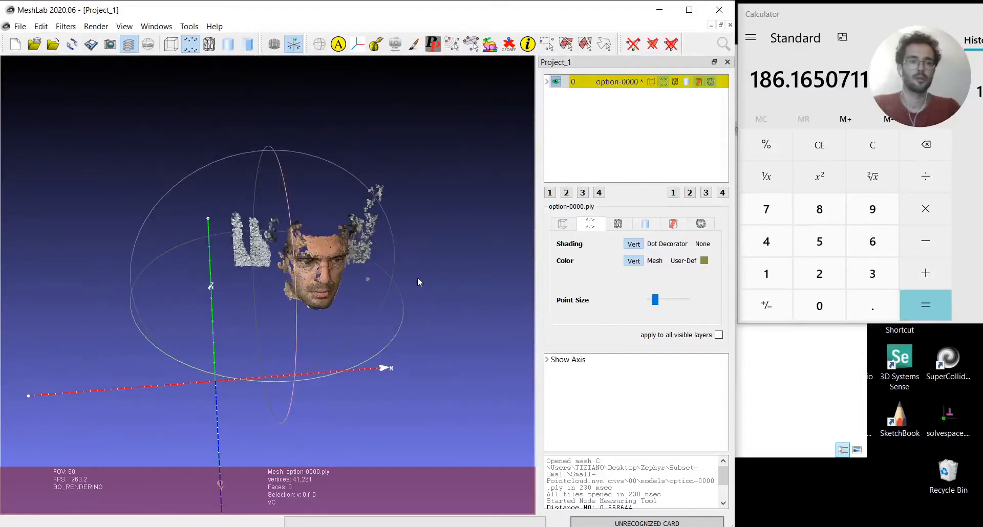
# Turn off the trackball display around the face point cloud
pyautogui.moveTo(418, 282); pyautogui.dragTo(340, 132)
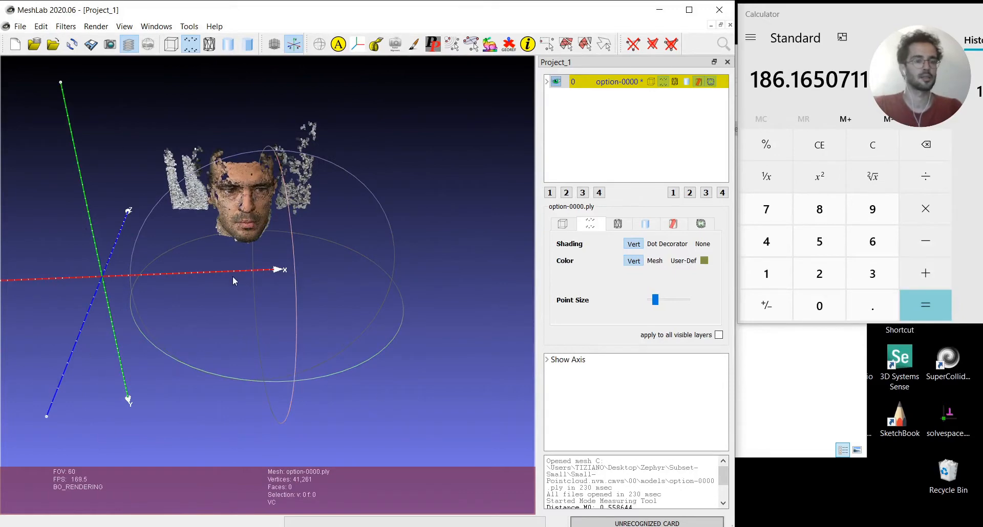
pyautogui.moveTo(233, 281); pyautogui.dragTo(323, 306)
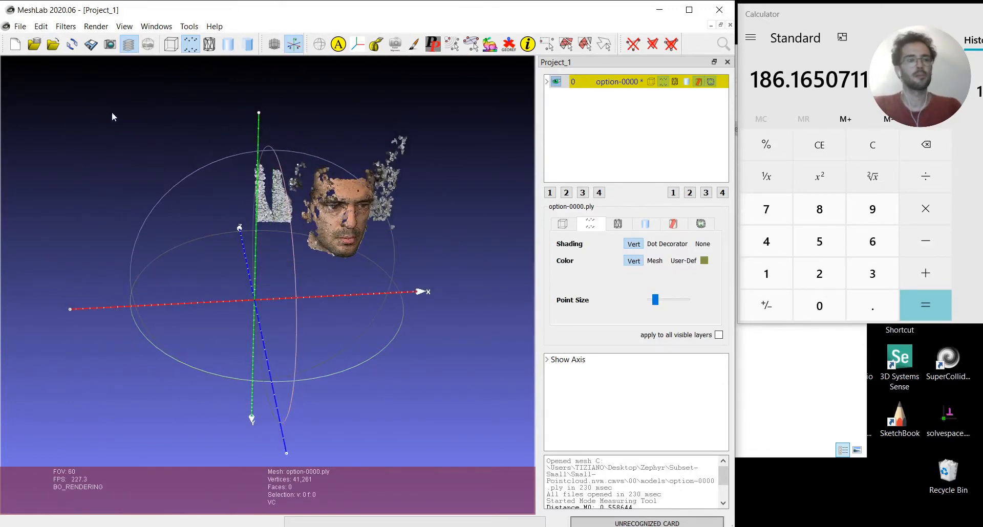
pyautogui.click(95, 26)
pyautogui.moveTo(124, 27)
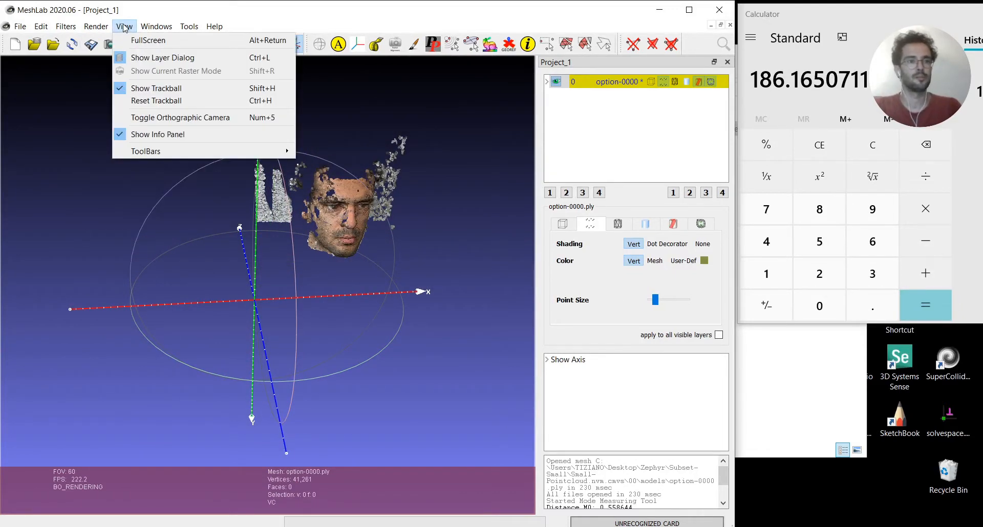
pyautogui.click(154, 88)
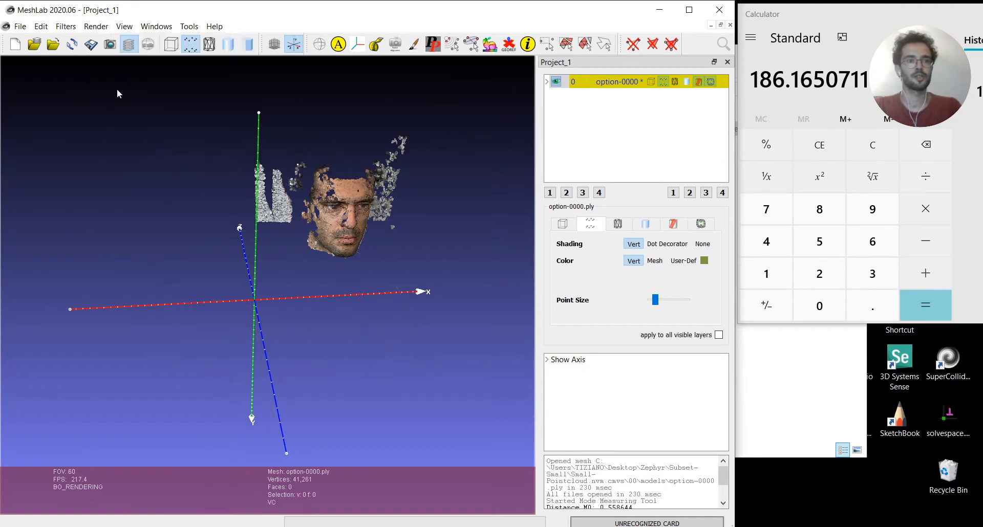
# Inspect how far the face lies from the world origin, viewing it from the front and the side
pyautogui.moveTo(361, 322); pyautogui.dragTo(242, 180)
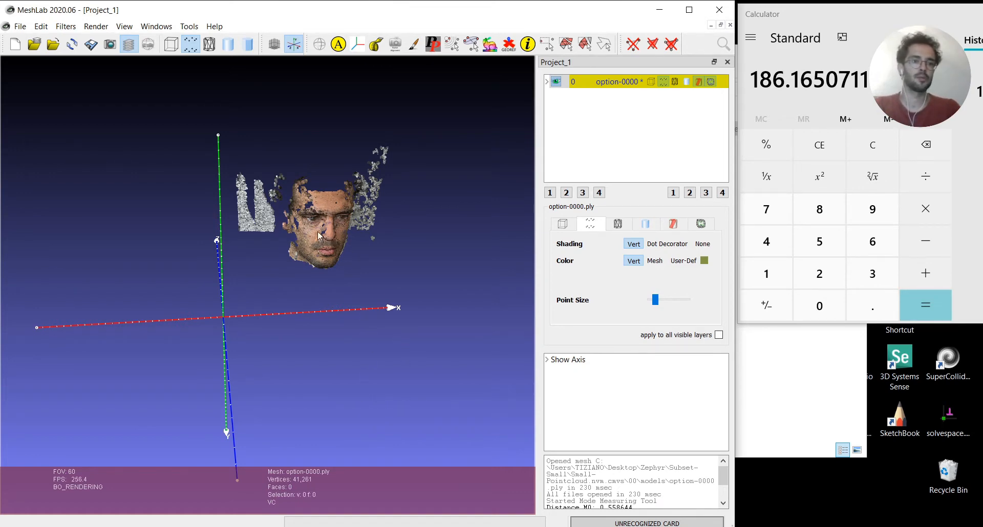
pyautogui.moveTo(358, 275); pyautogui.dragTo(319, 239)
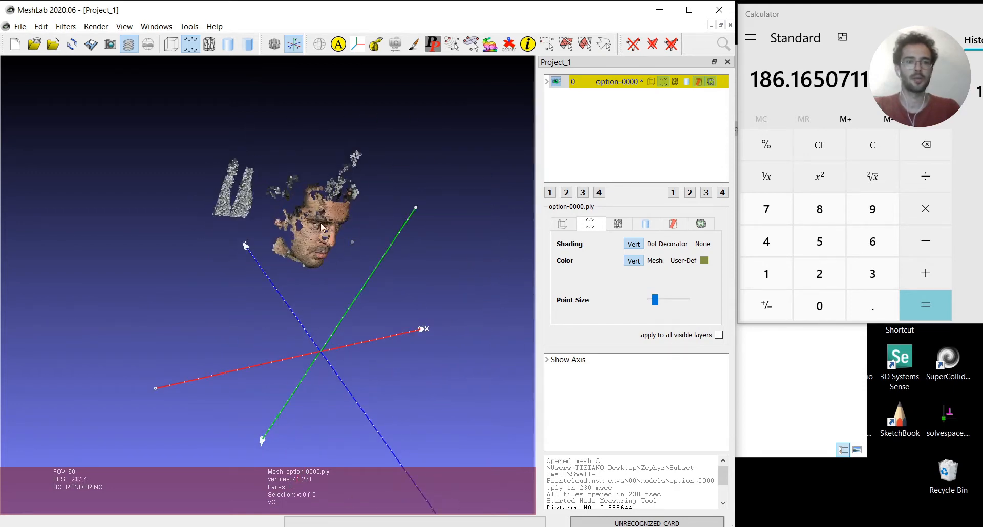
pyautogui.moveTo(374, 300); pyautogui.dragTo(269, 220)
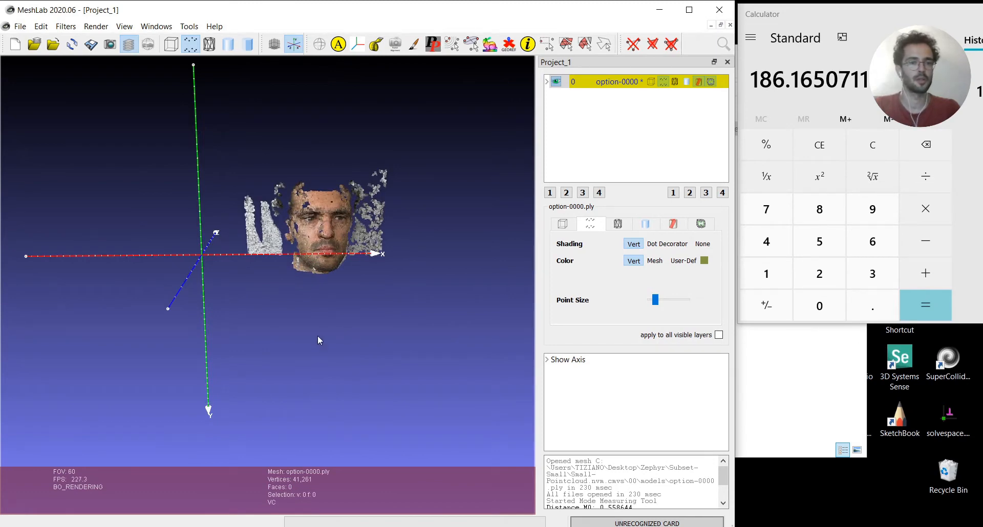
pyautogui.moveTo(317, 337); pyautogui.dragTo(290, 357)
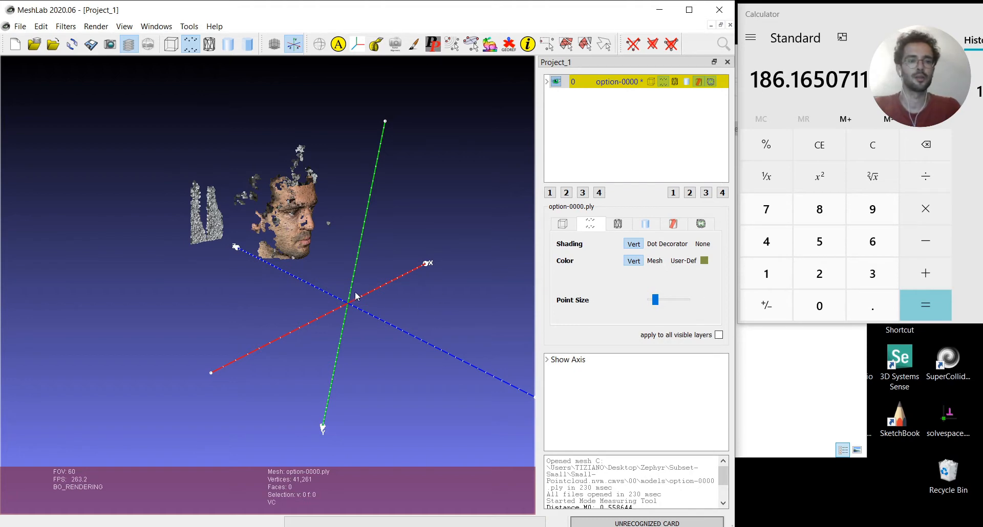
pyautogui.moveTo(357, 296); pyautogui.dragTo(277, 282)
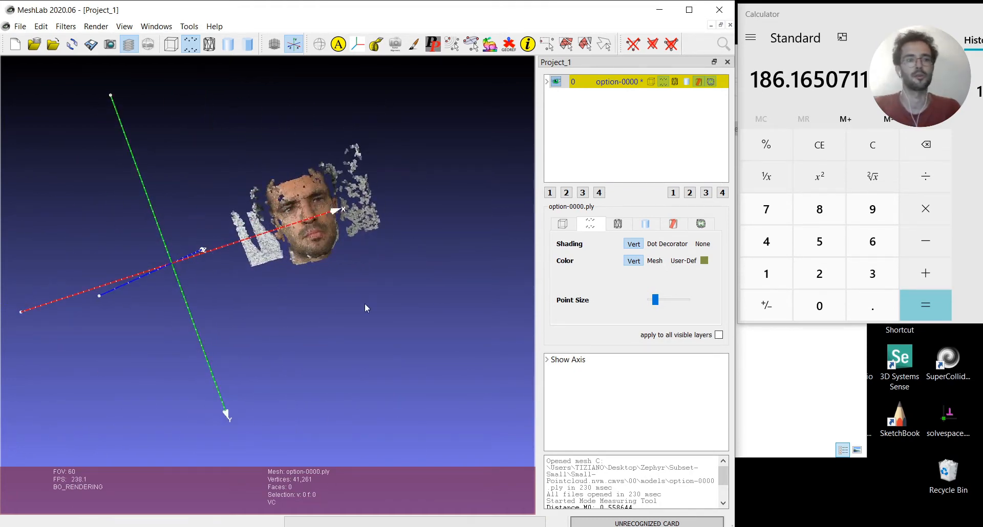
pyautogui.moveTo(247, 310); pyautogui.dragTo(424, 311)
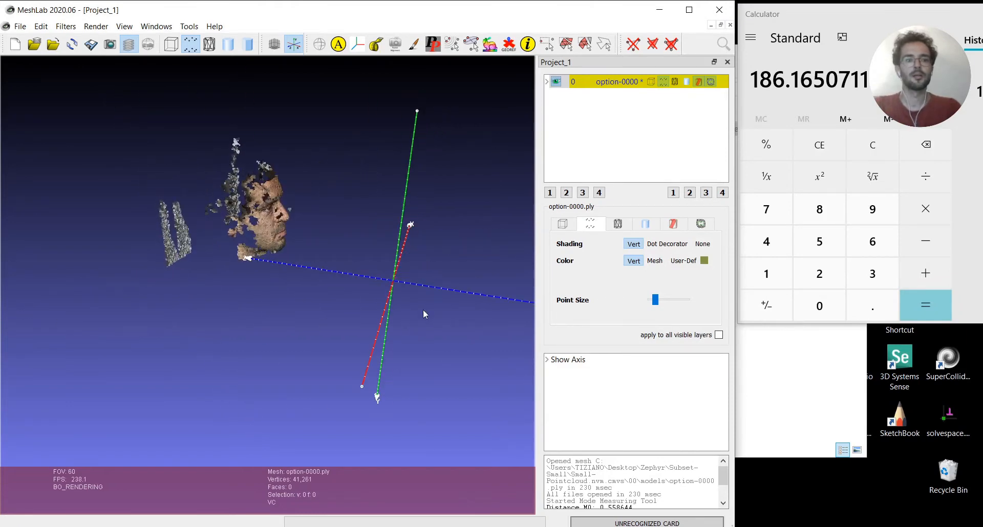
# Try to translate the face point cloud with the Manipulators tool, first freely and then along the global Z axis
pyautogui.click(359, 49)
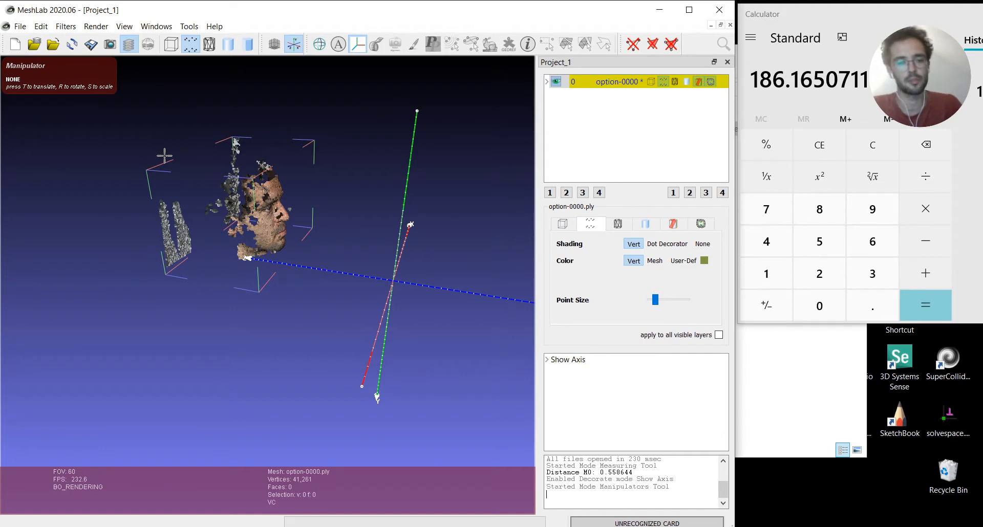
pyautogui.press('t')
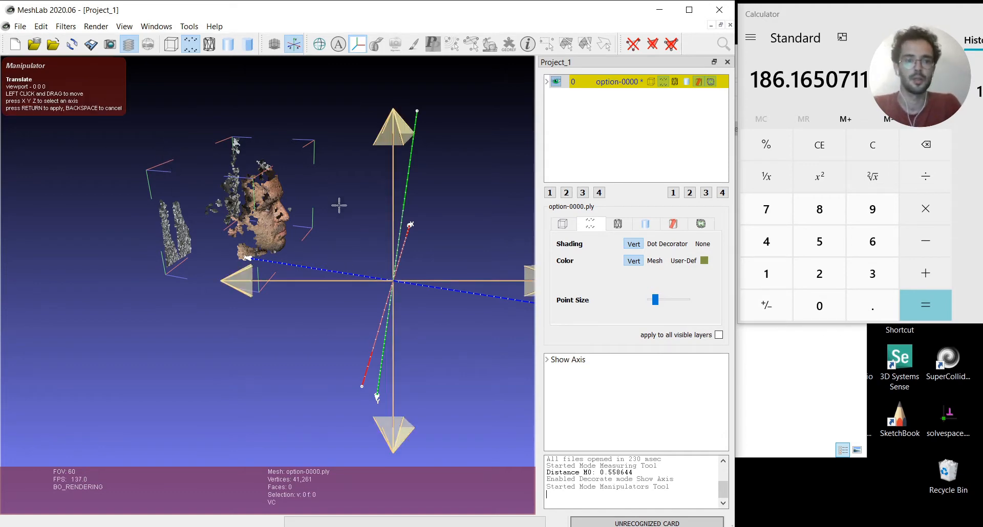
pyautogui.moveTo(339, 205); pyautogui.dragTo(320, 274)
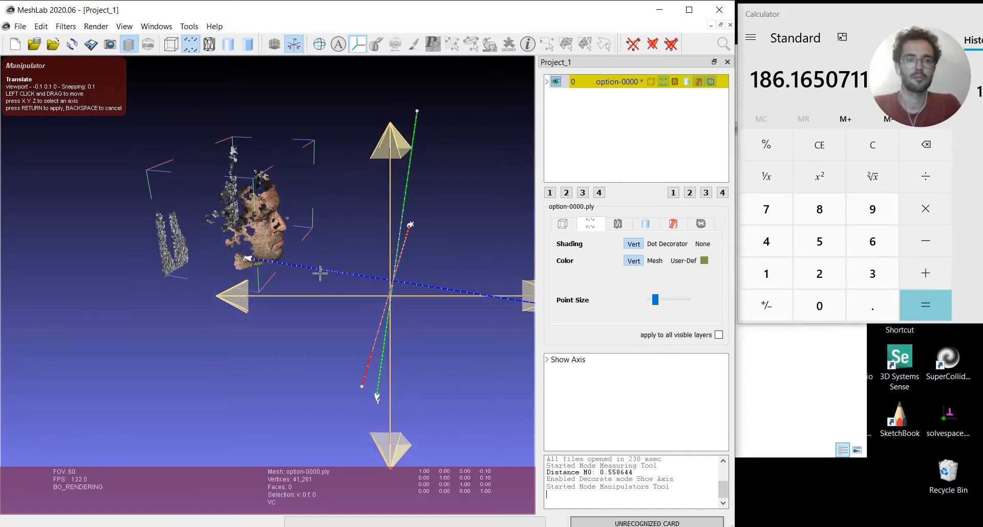
pyautogui.press('z')
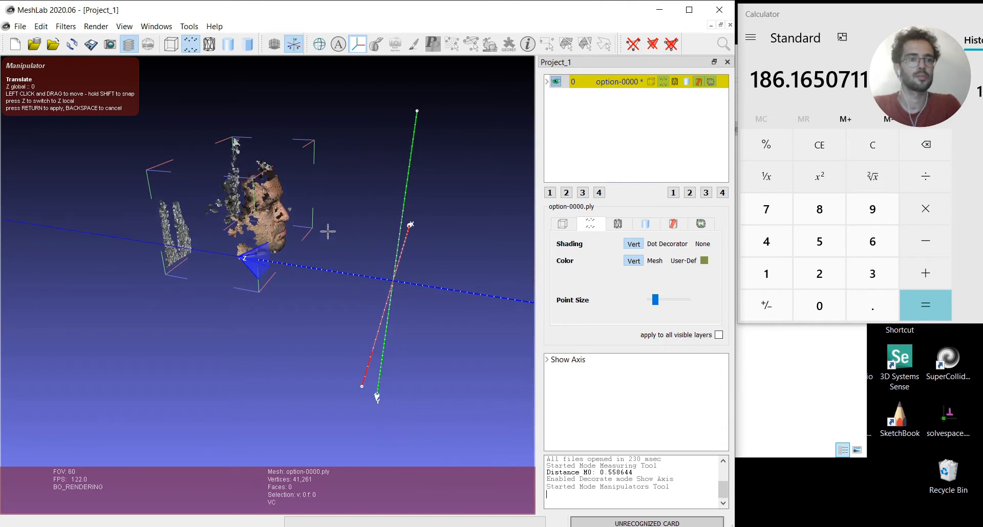
pyautogui.press('Escape')
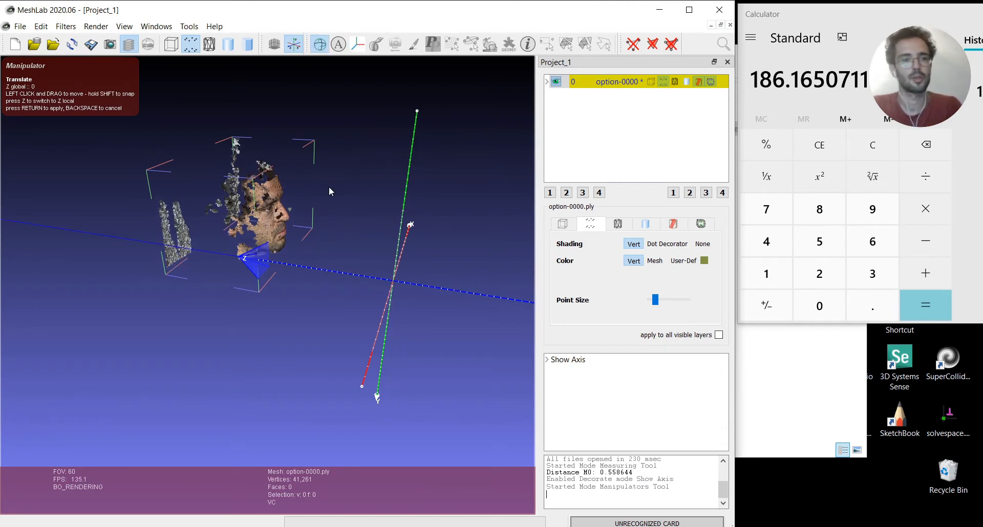
pyautogui.press('Escape')
pyautogui.press('Escape')
pyautogui.click(360, 48)
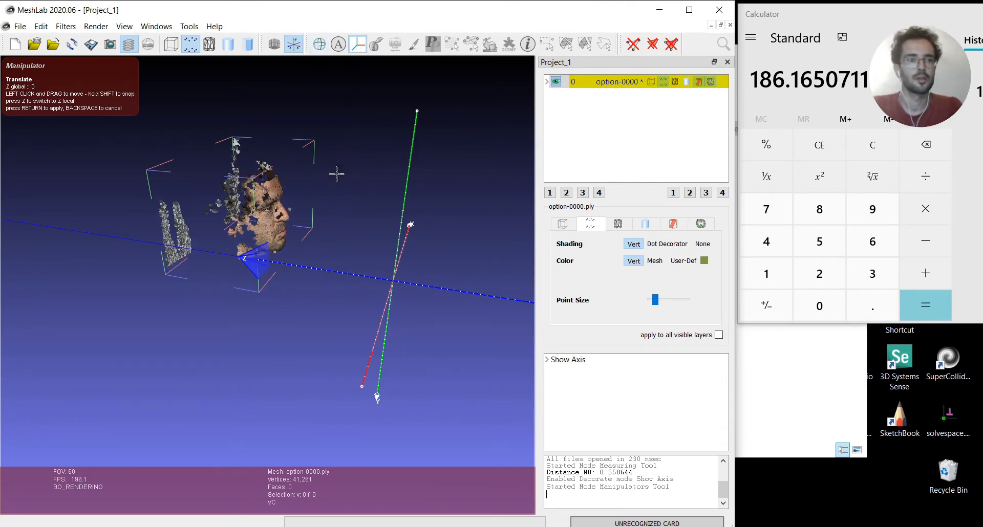
# Reset the current transformation matrix of the option-0000 layer to the identity
pyautogui.rightClick(593, 86)
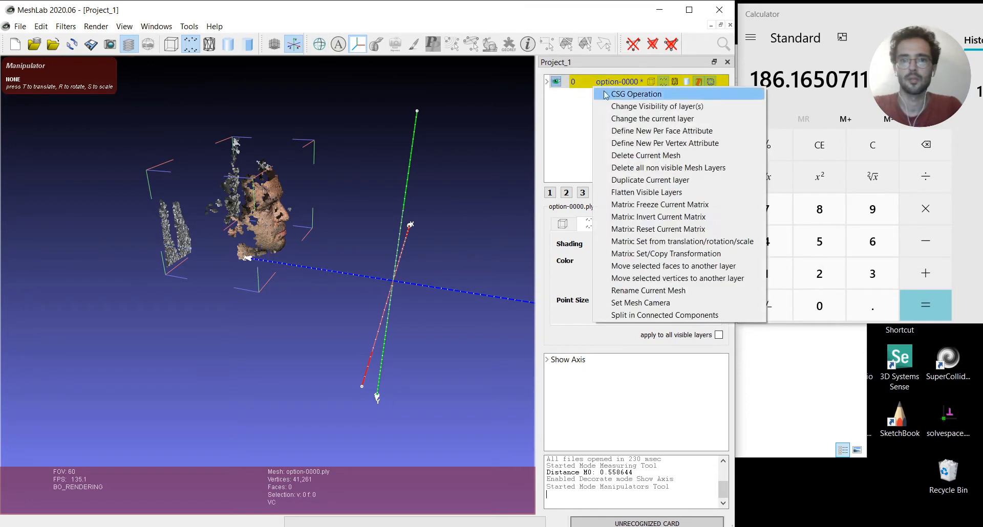
pyautogui.click(645, 230)
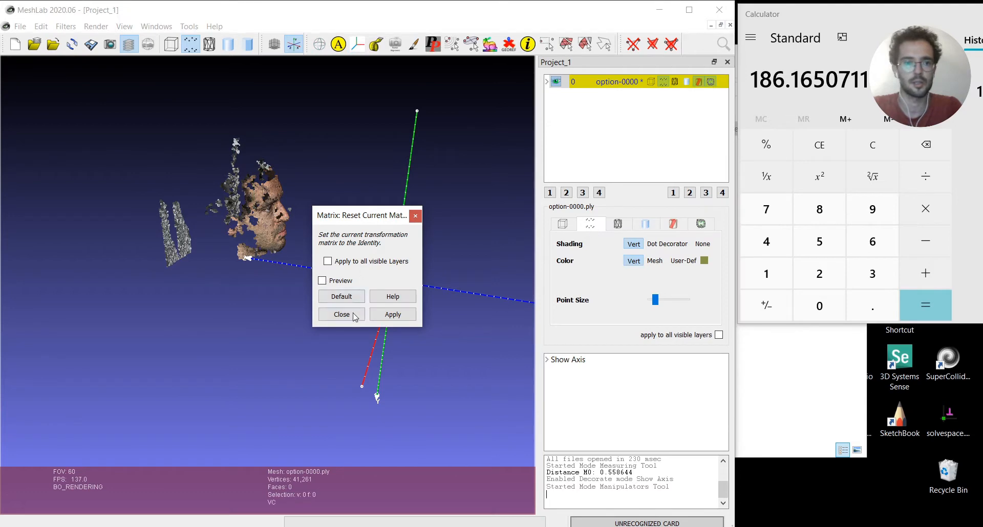
pyautogui.click(392, 315)
pyautogui.click(415, 215)
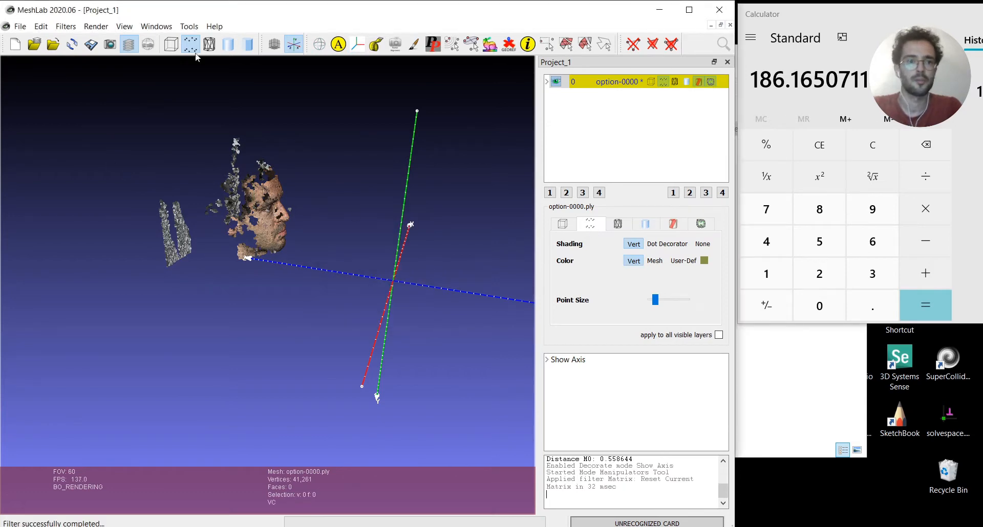
# Try to translate the face point cloud freely onto the axes' origin from an oblique perspective view
pyautogui.click(357, 50)
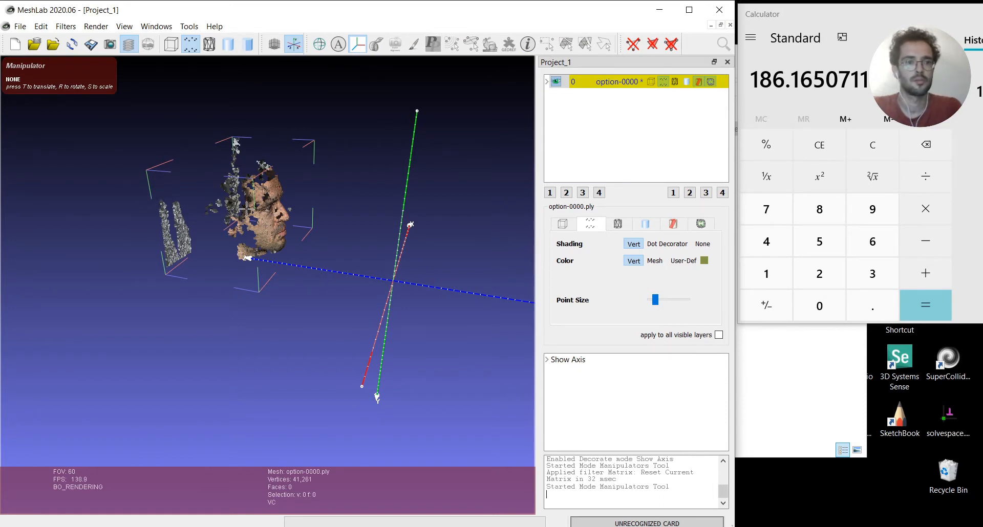
pyautogui.press('t')
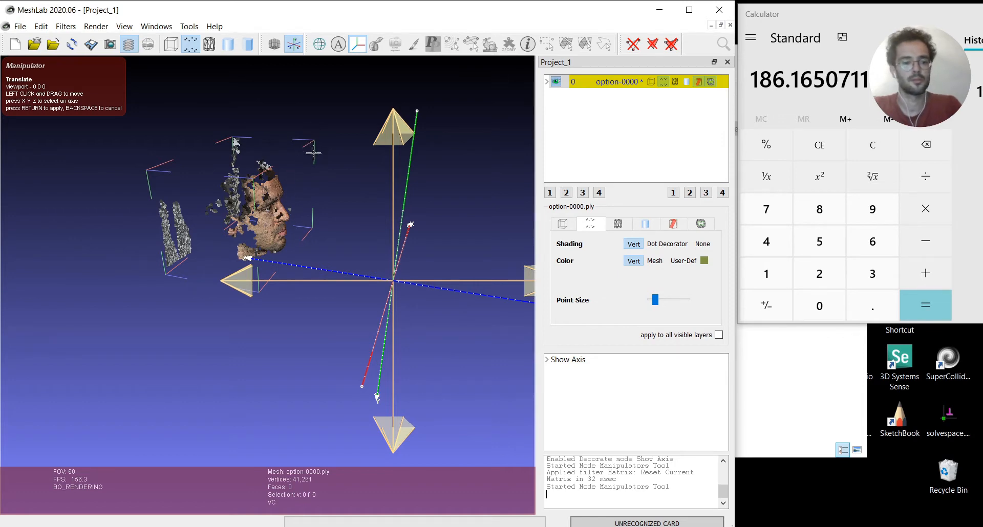
pyautogui.press('shift')
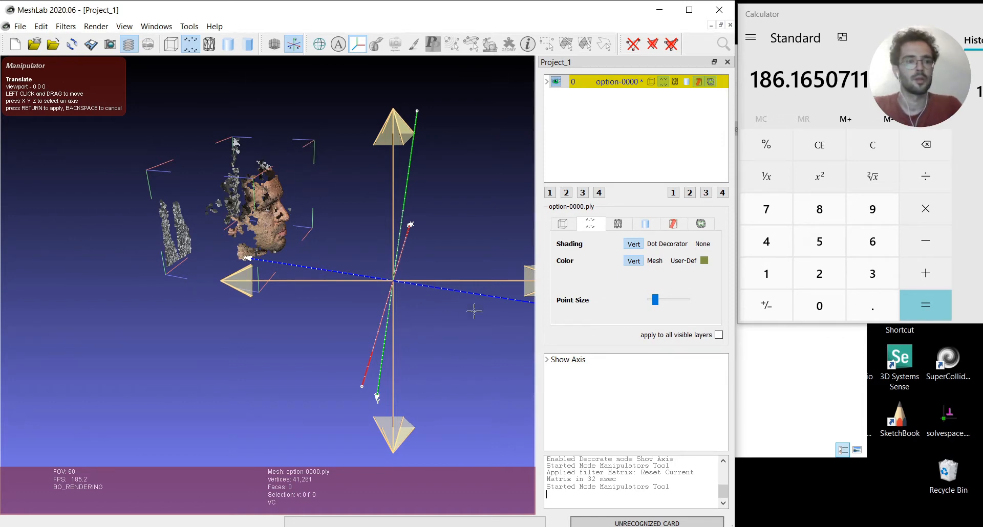
pyautogui.moveTo(475, 283); pyautogui.dragTo(528, 327)
pyautogui.moveTo(558, 406); pyautogui.dragTo(544, 400)
pyautogui.moveTo(373, 354); pyautogui.dragTo(561, 433)
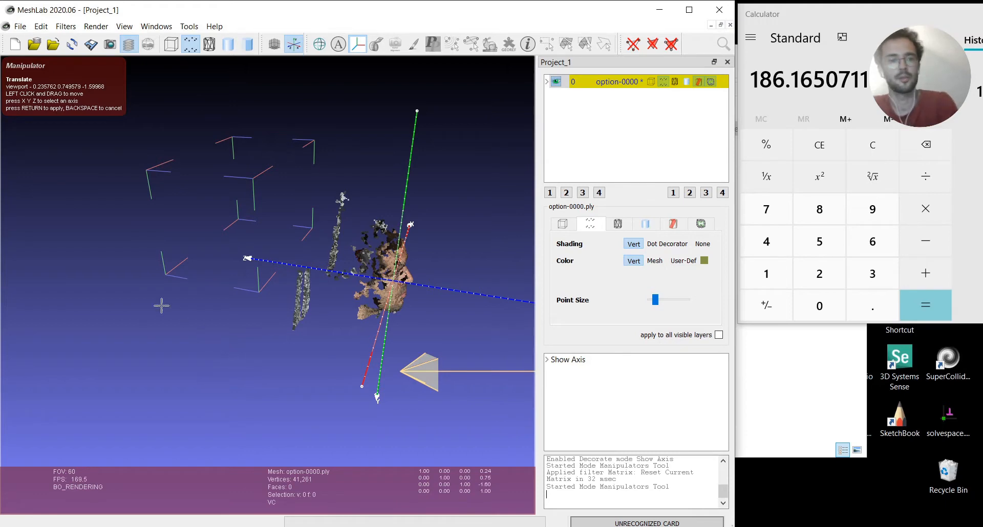
pyautogui.click(362, 46)
# Switch the viewport from perspective to the orthographic camera
pyautogui.moveTo(347, 165); pyautogui.dragTo(405, 220)
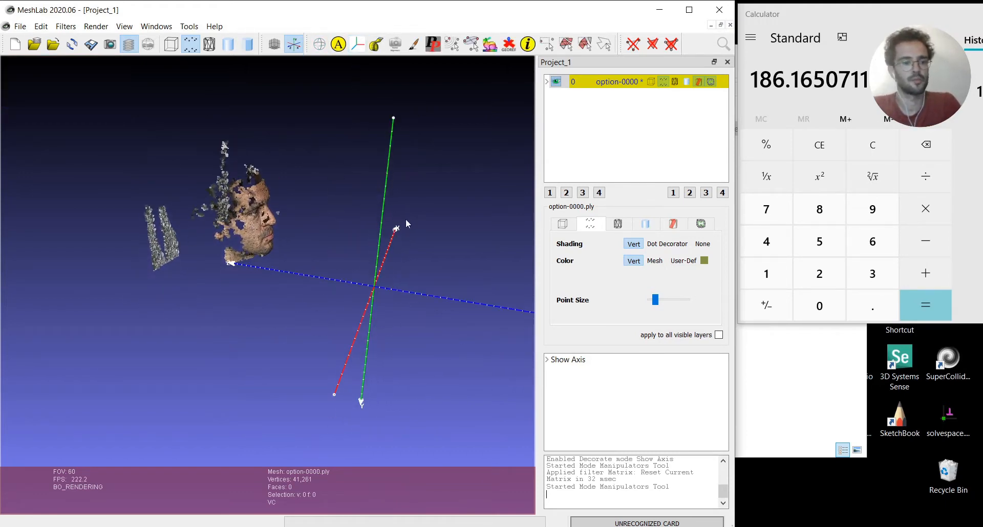
pyautogui.moveTo(295, 306); pyautogui.dragTo(228, 284)
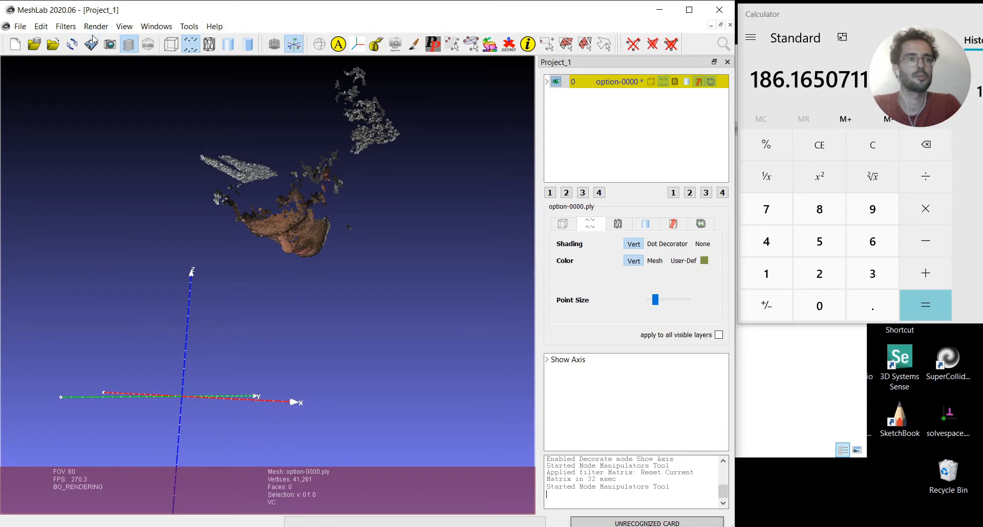
pyautogui.click(156, 26)
pyautogui.moveTo(124, 26)
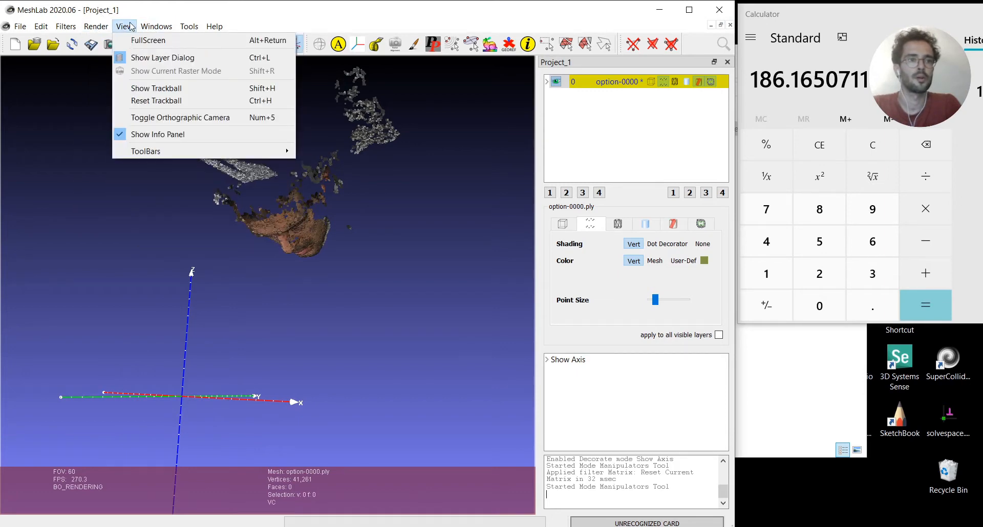
pyautogui.click(148, 119)
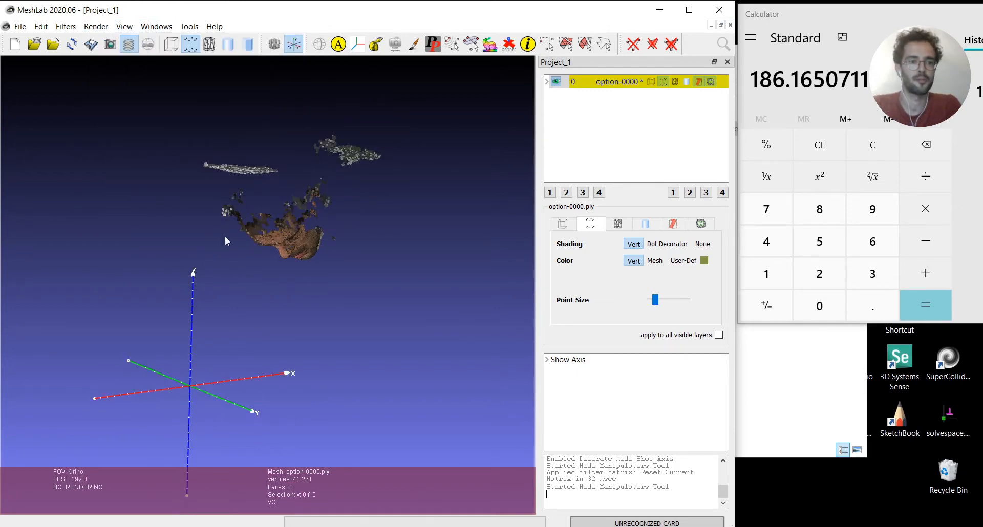
# Looking along the Y axis, translate the face by about -1.33, -0.02, -1.70 so its nose meets the origin, and apply the move
pyautogui.moveTo(225, 238); pyautogui.dragTo(425, 358)
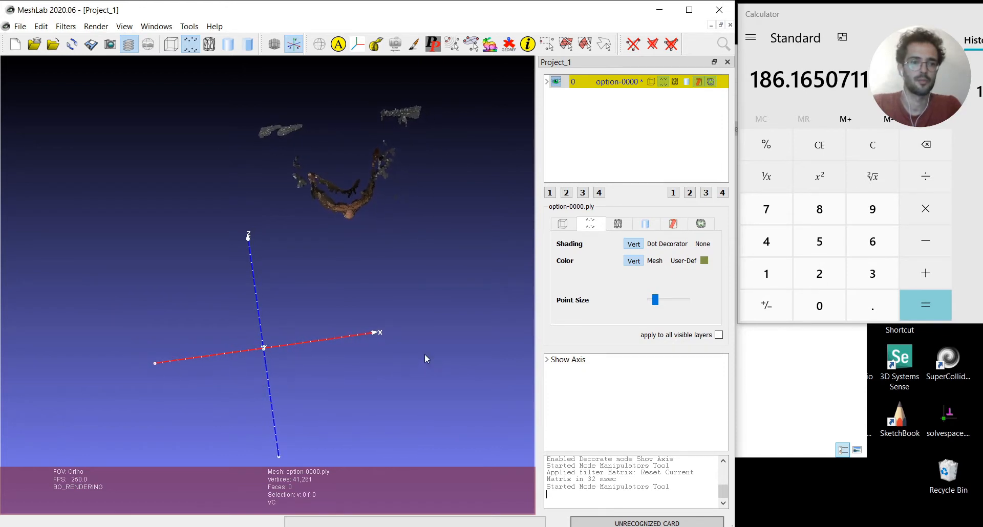
pyautogui.click(358, 44)
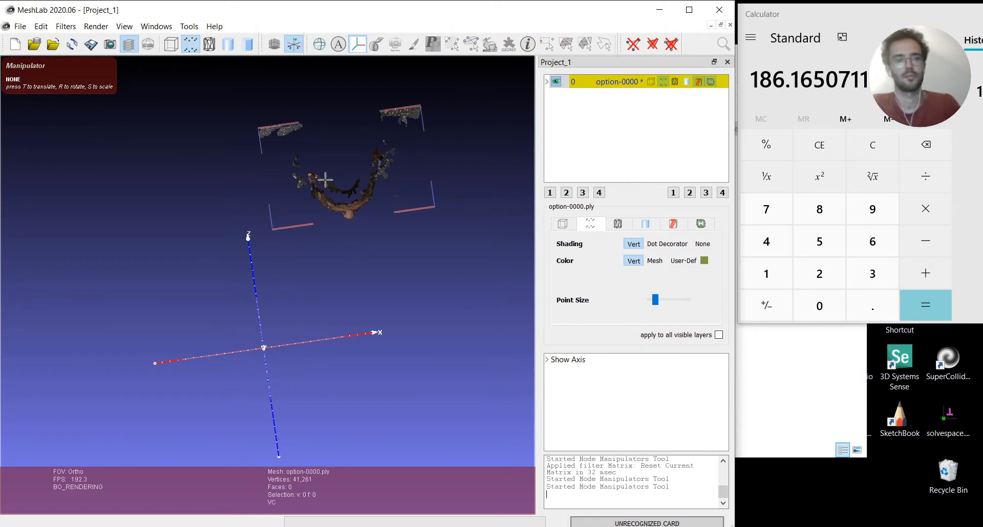
pyautogui.press('t')
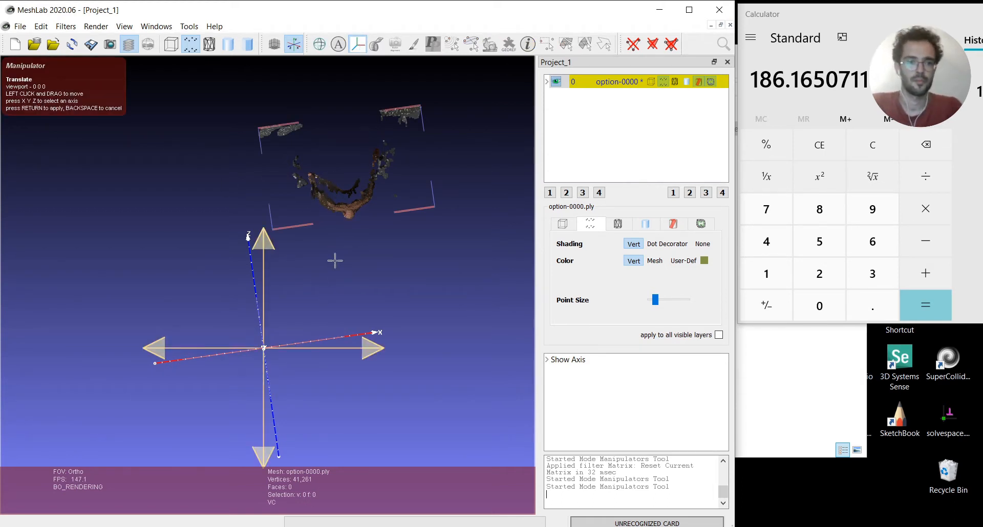
pyautogui.moveTo(348, 209); pyautogui.dragTo(263, 361)
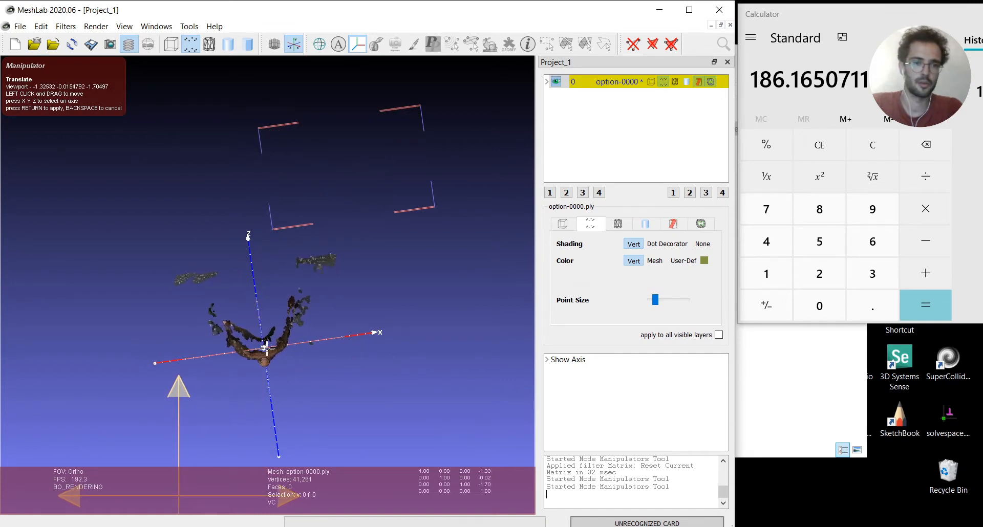
pyautogui.press('Return')
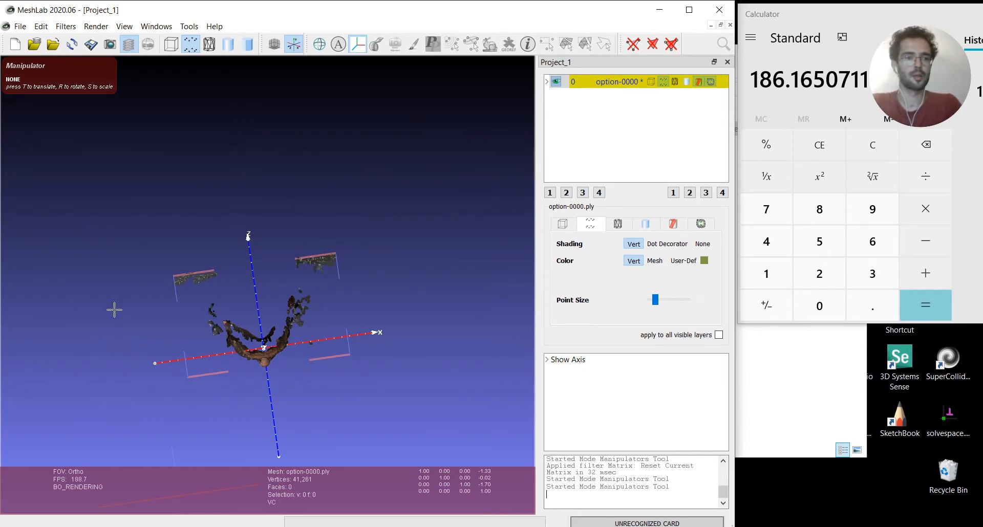
pyautogui.click(359, 45)
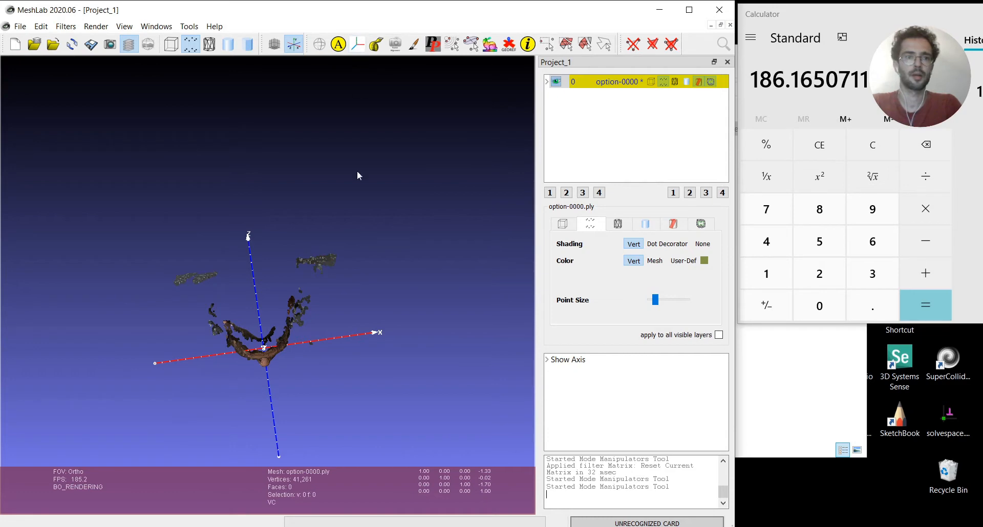
# Check the face's alignment with the X and Y axes from the front, looking closely at the nose
pyautogui.moveTo(306, 210)
pyautogui.mouseDown()
pyautogui.moveTo(405, 285)
pyautogui.moveTo(383, 304)
pyautogui.moveTo(241, 331)
pyautogui.moveTo(233, 285)
pyautogui.mouseUp()
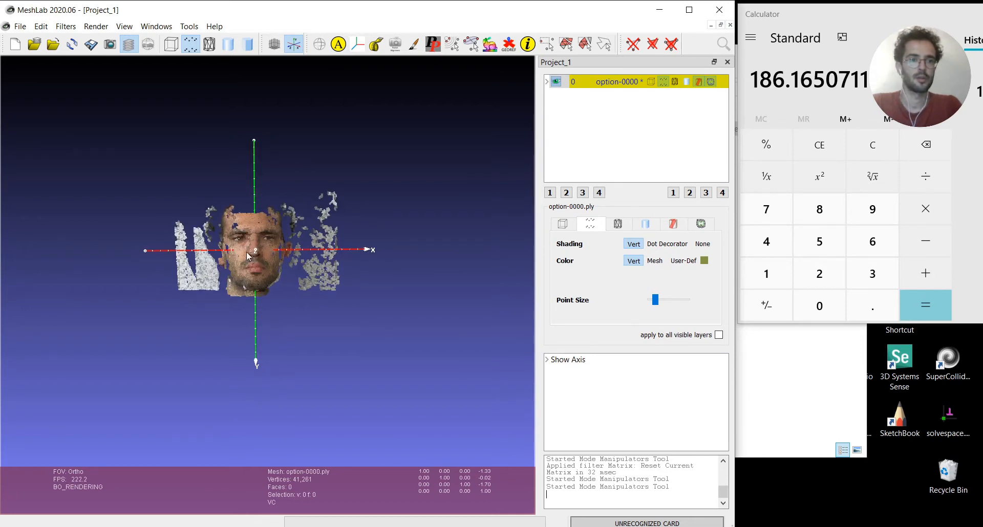
pyautogui.scroll(5, 196, 223)
pyautogui.moveTo(282, 236); pyautogui.dragTo(394, 336, button='middle')
pyautogui.scroll(-2, 347, 271)
pyautogui.moveTo(347, 271); pyautogui.dragTo(311, 279, button='middle')
pyautogui.scroll(-2, 318, 273)
pyautogui.moveTo(318, 276); pyautogui.dragTo(317, 281)
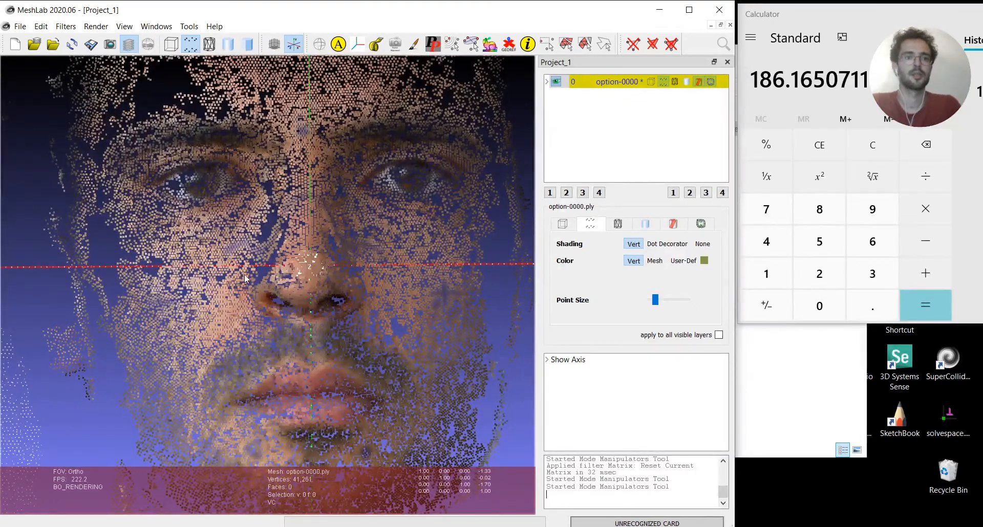
# From the front, translate the face by about 0.15 vertically so the point between its eyes meets the origin, and apply the move
pyautogui.scroll(1, 245, 274)
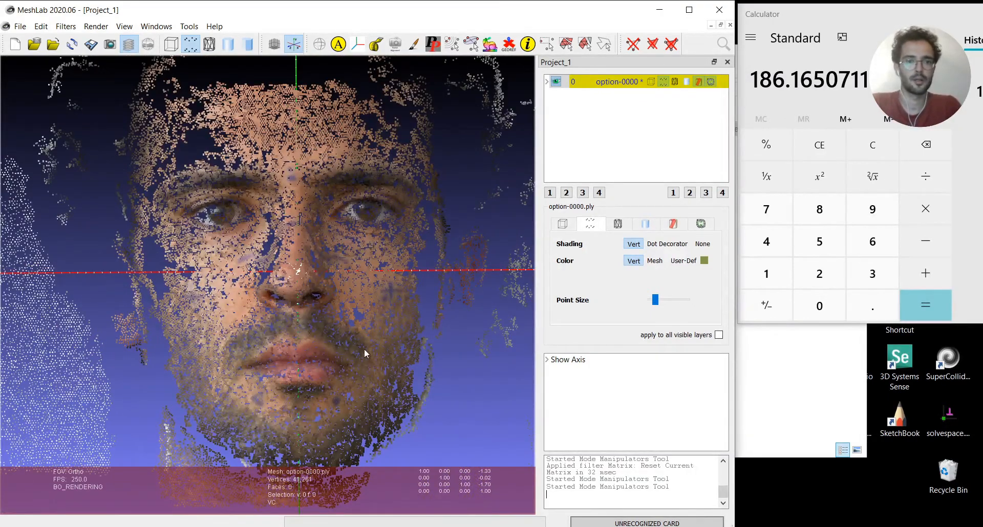
pyautogui.click(357, 45)
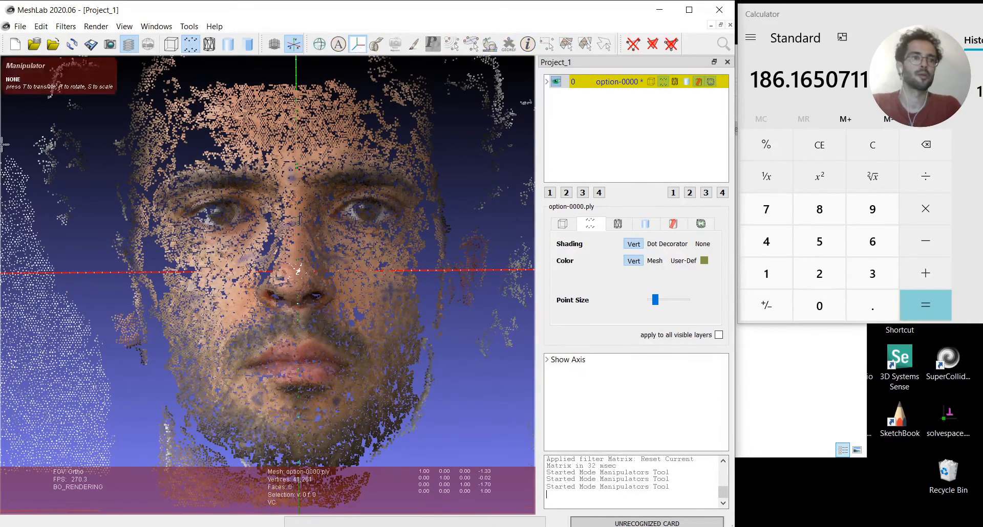
pyautogui.press('t')
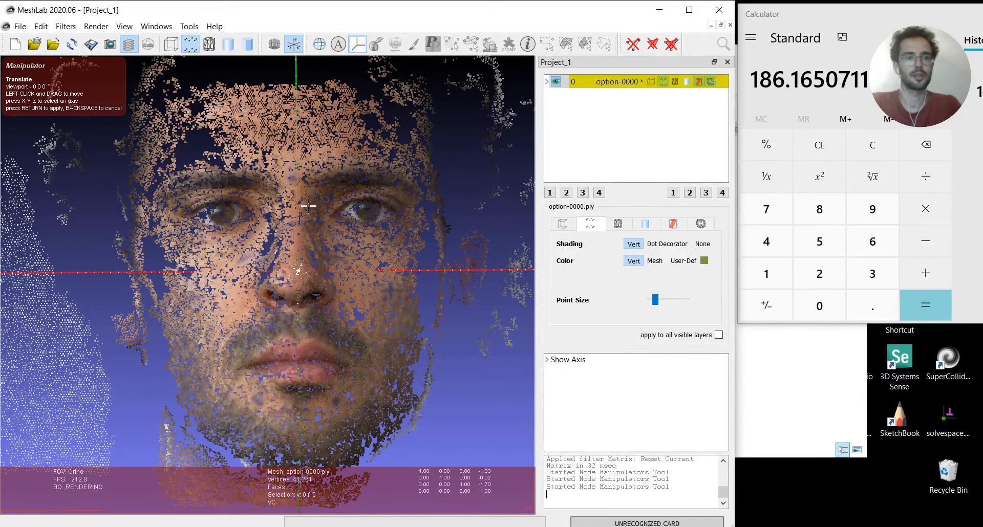
pyautogui.moveTo(309, 201); pyautogui.dragTo(314, 256)
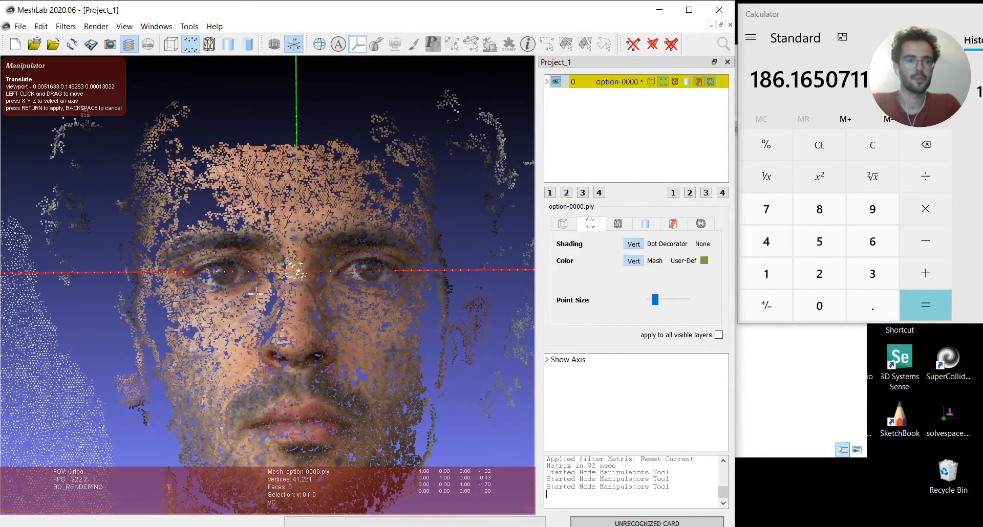
pyautogui.press('Return')
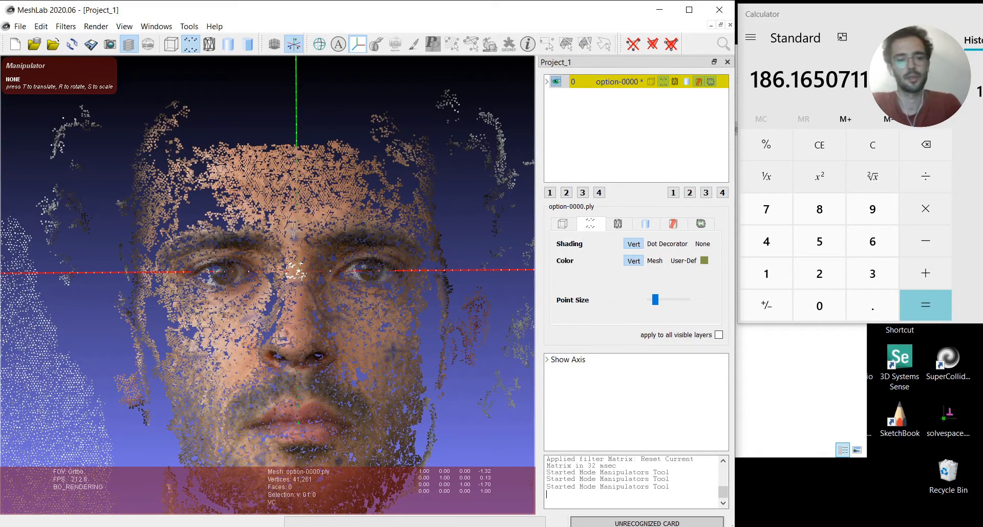
# Try to rotate the face by about -1.8° in the view plane around the mesh origin
pyautogui.press('r')
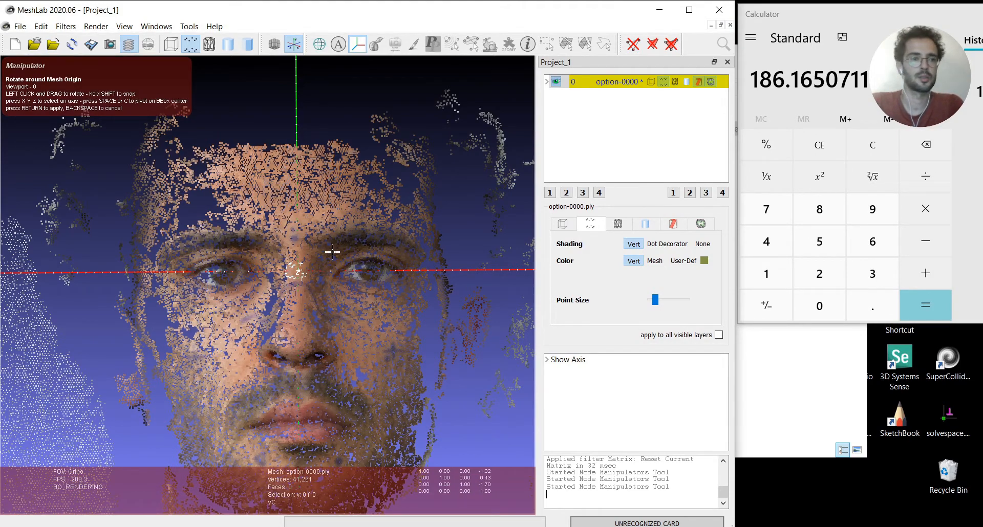
pyautogui.moveTo(389, 221); pyautogui.dragTo(363, 244)
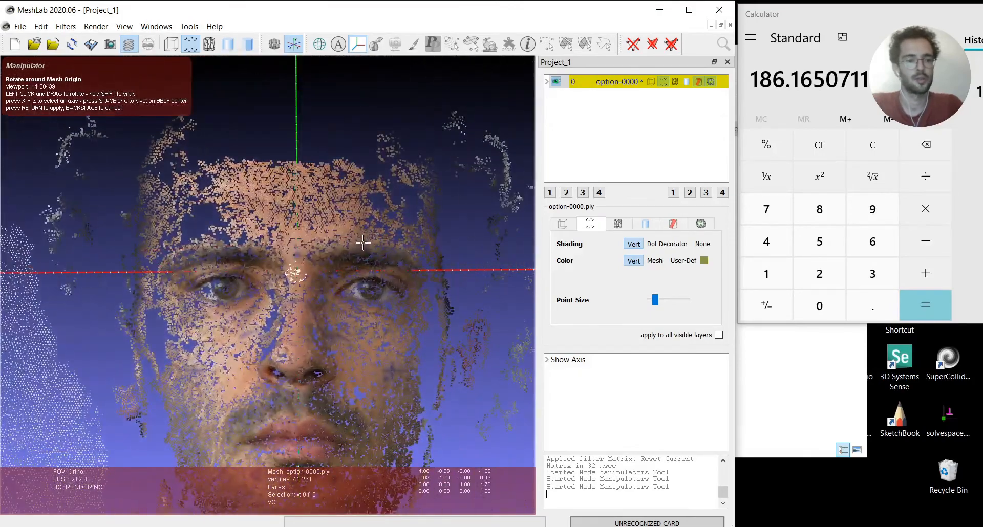
pyautogui.press('Return')
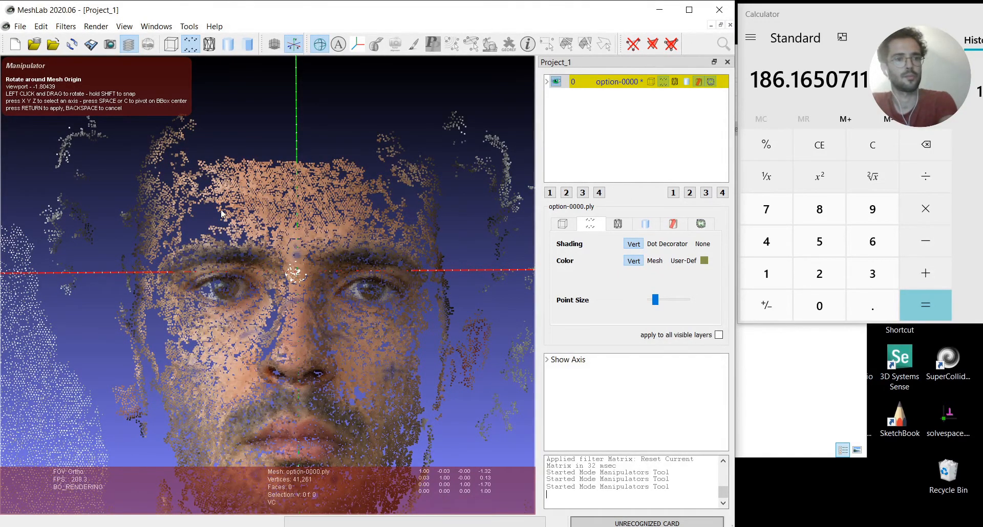
pyautogui.moveTo(220, 208); pyautogui.dragTo(288, 238)
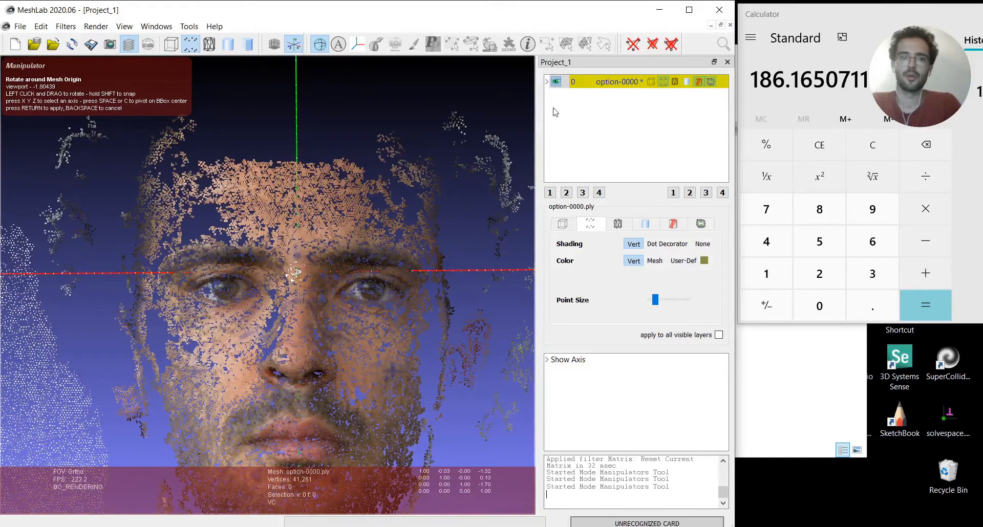
pyautogui.click(358, 45)
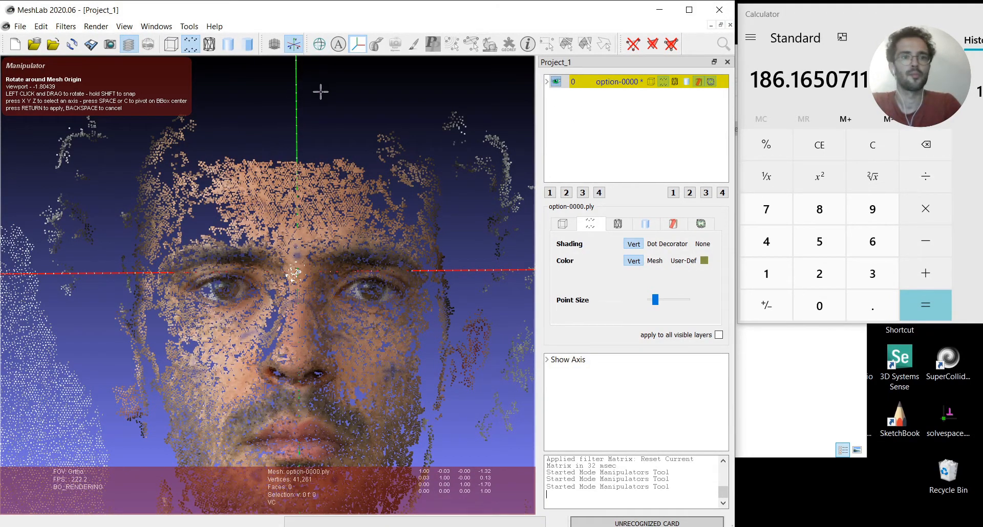
pyautogui.click(358, 45)
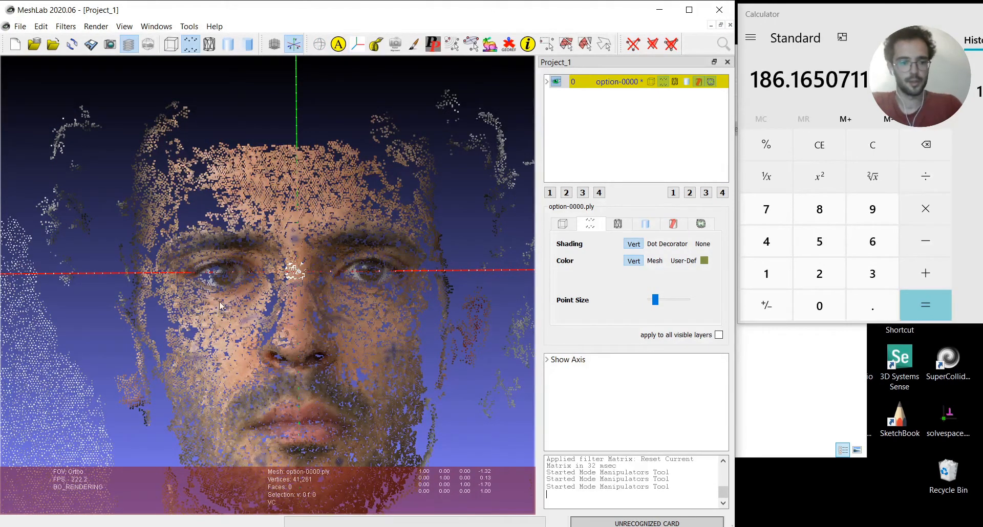
pyautogui.click(365, 47)
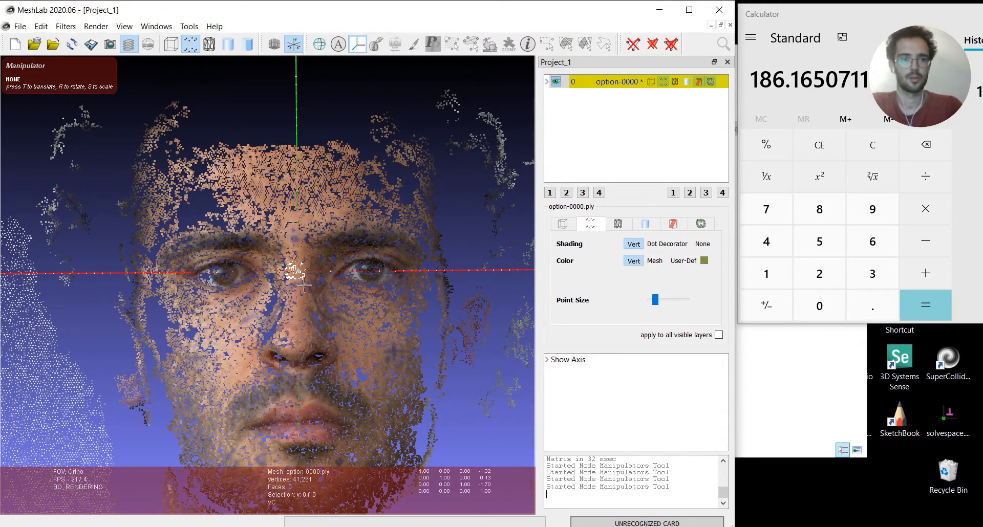
pyautogui.press('Escape')
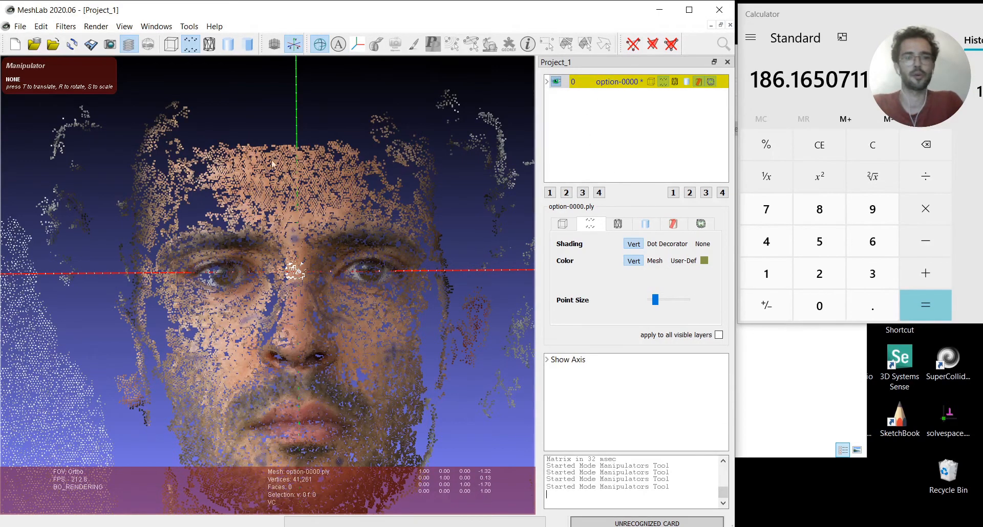
# Freeze the current transformation matrix of the option-0000 layer into its vertex coordinates
pyautogui.rightClick(600, 81)
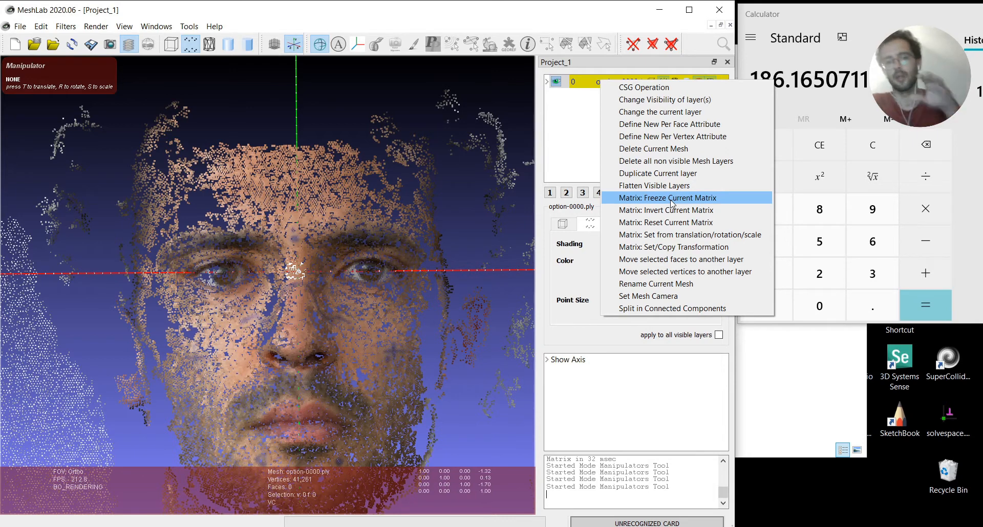
pyautogui.click(647, 198)
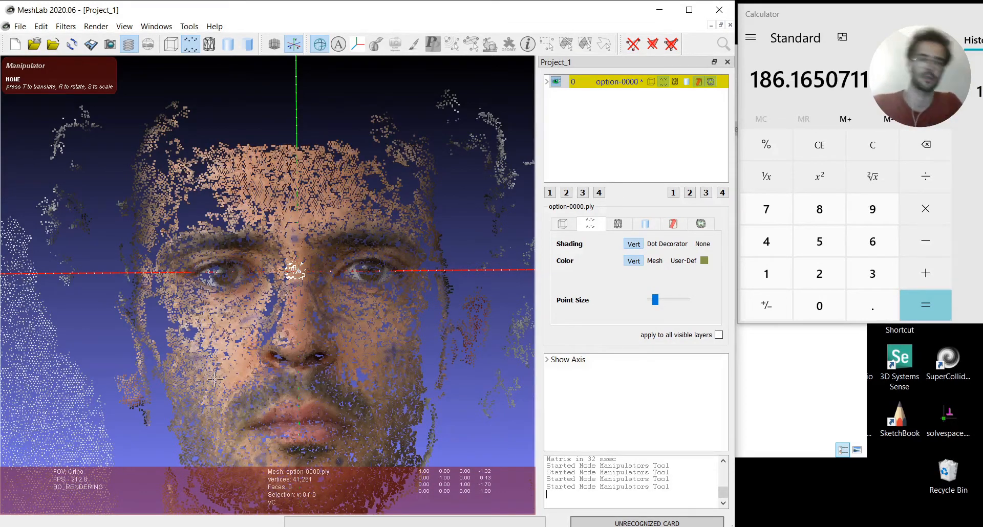
pyautogui.rightClick(602, 85)
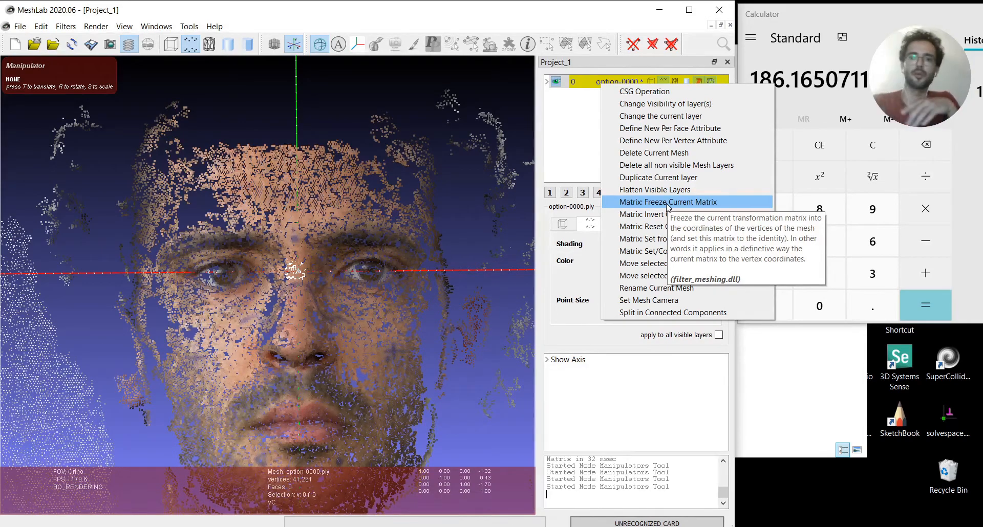
pyautogui.rightClick(581, 82)
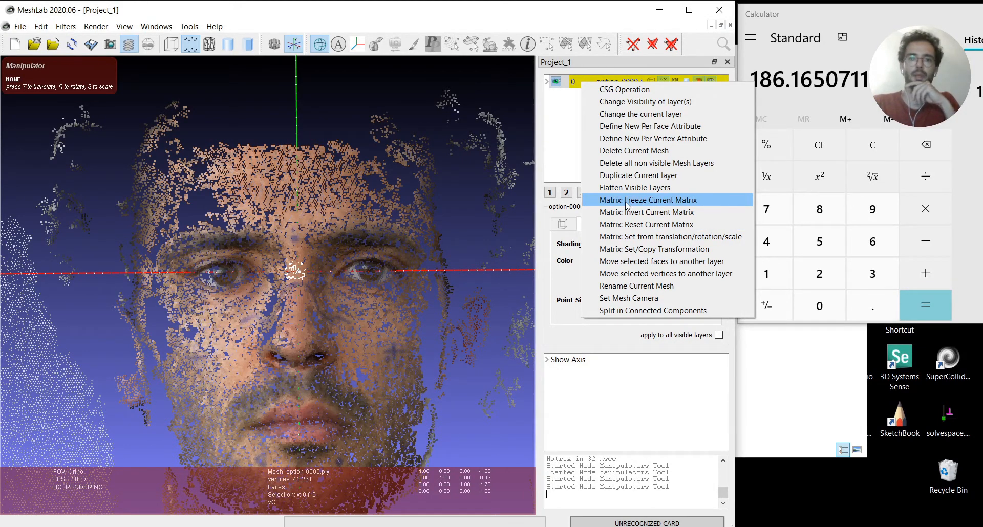
pyautogui.click(660, 200)
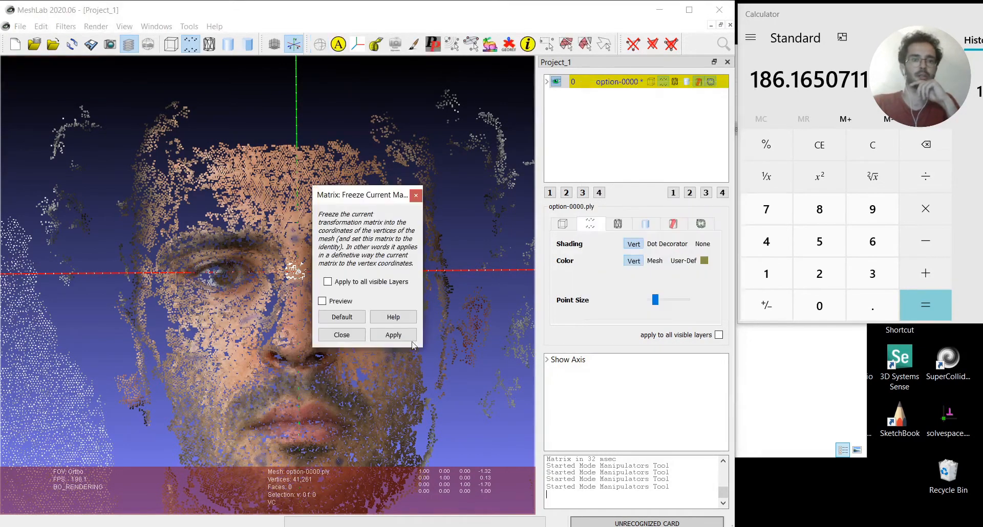
pyautogui.click(389, 333)
pyautogui.click(415, 196)
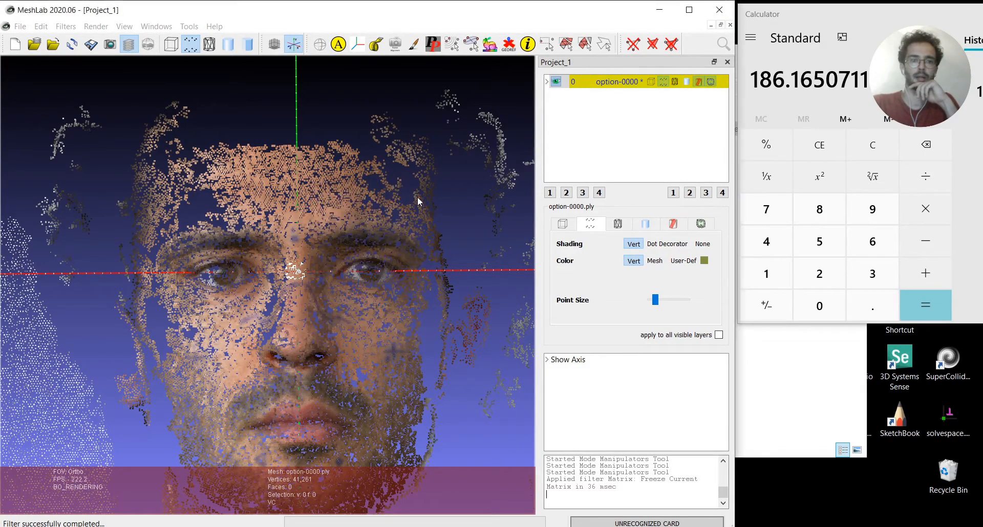
# Rotate the face by about -0.68° in the front view plane around the mesh origin, and apply the rotation
pyautogui.click(357, 44)
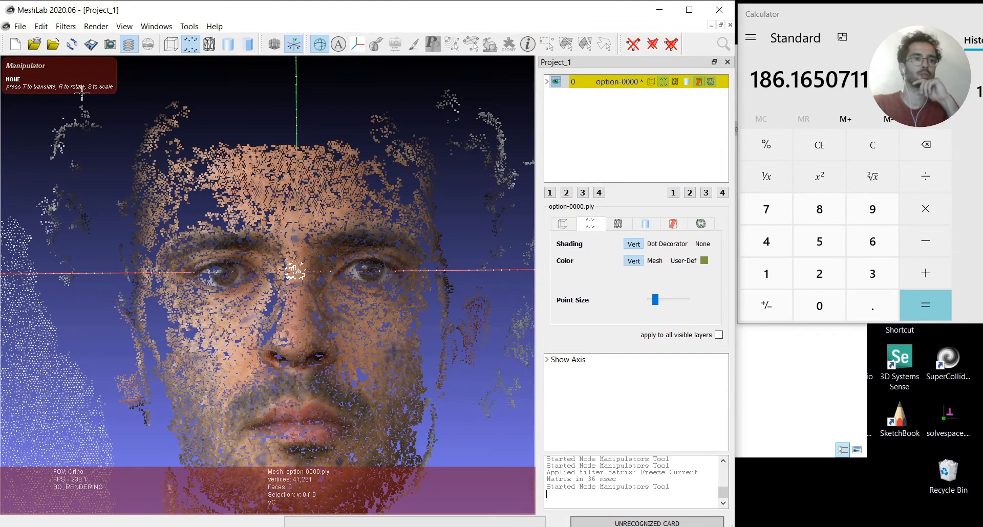
pyautogui.scroll(2, 300, 268)
pyautogui.scroll(-5, 300, 269)
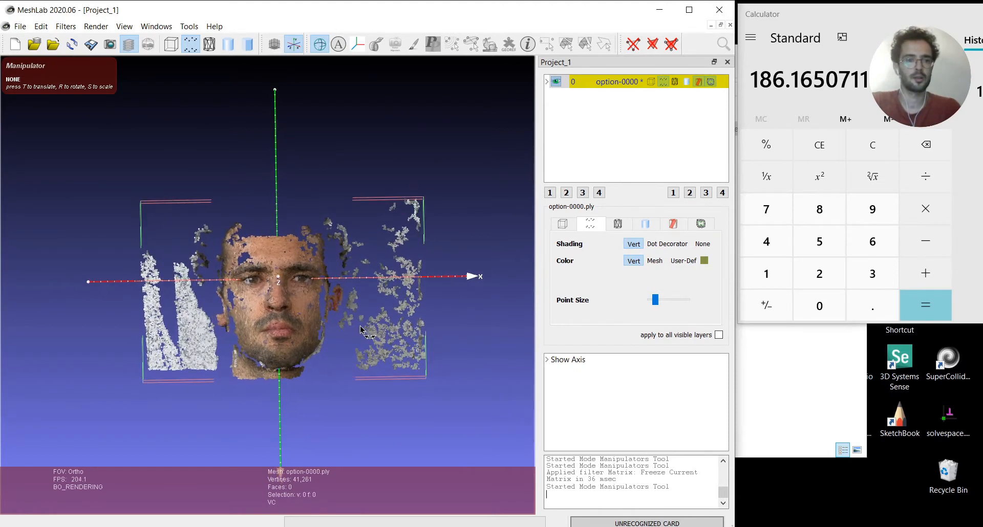
pyautogui.doubleClick(264, 315)
pyautogui.click(357, 45)
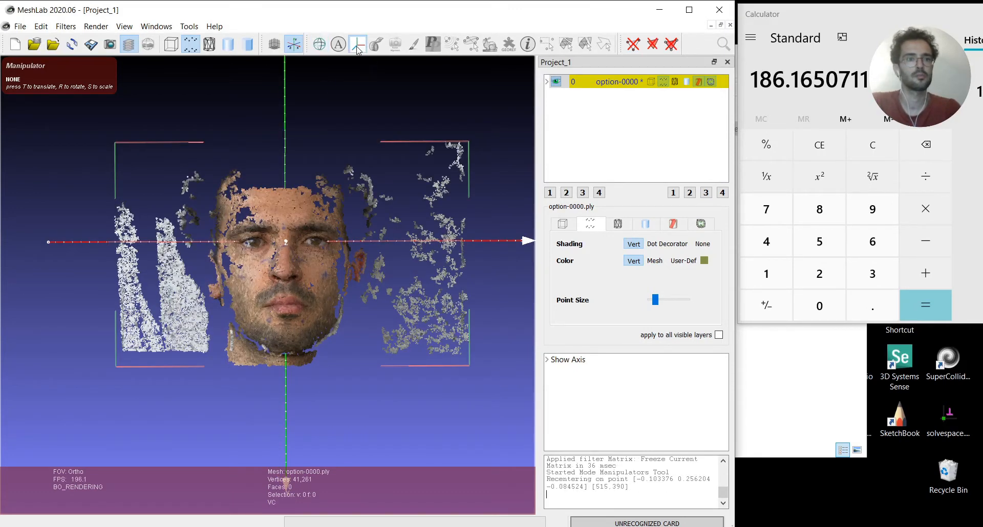
pyautogui.press('r')
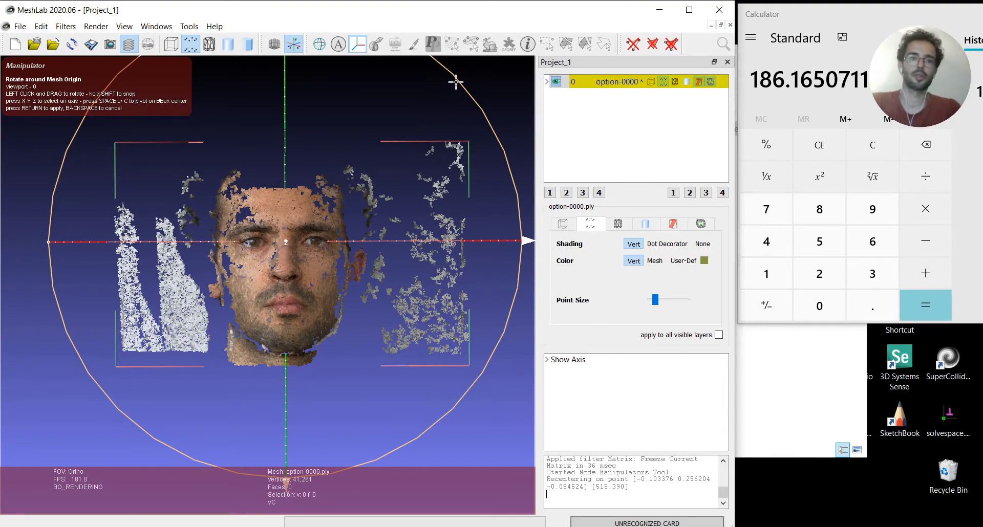
pyautogui.moveTo(454, 78); pyautogui.dragTo(411, 119)
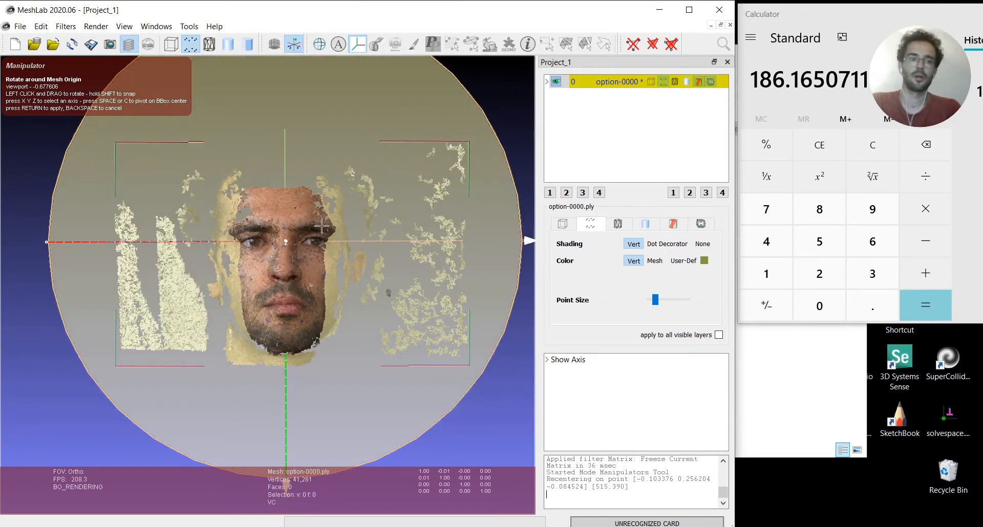
pyautogui.press('Return')
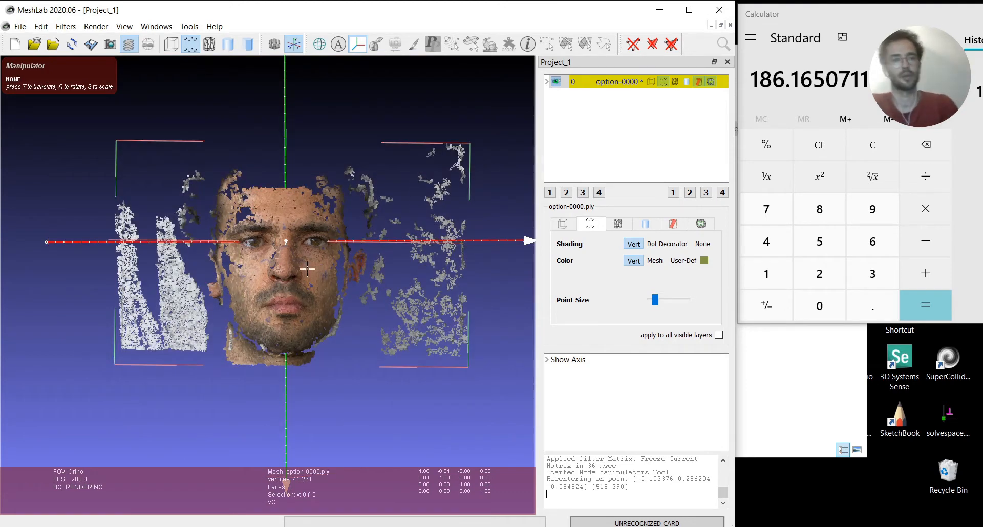
pyautogui.press('r')
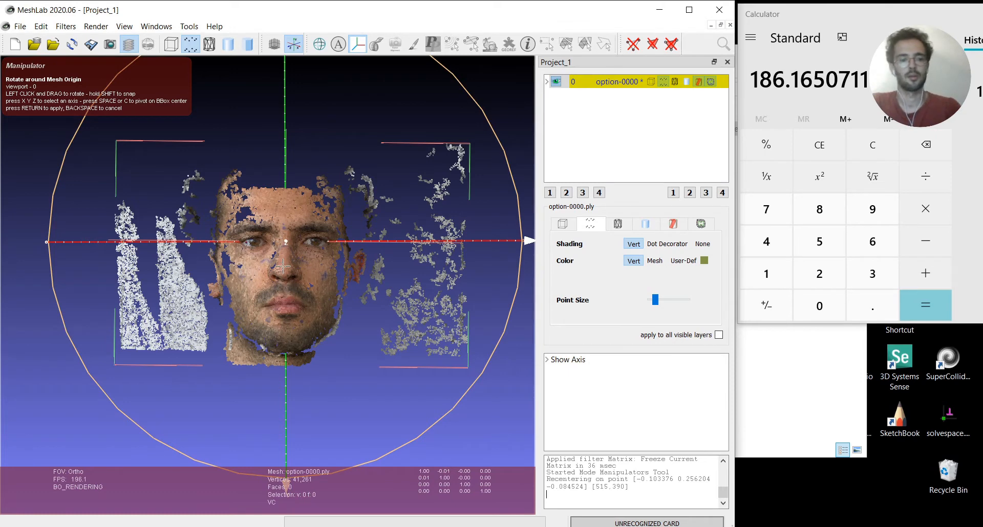
pyautogui.press('Escape')
pyautogui.press('Escape')
pyautogui.press('BackSpace')
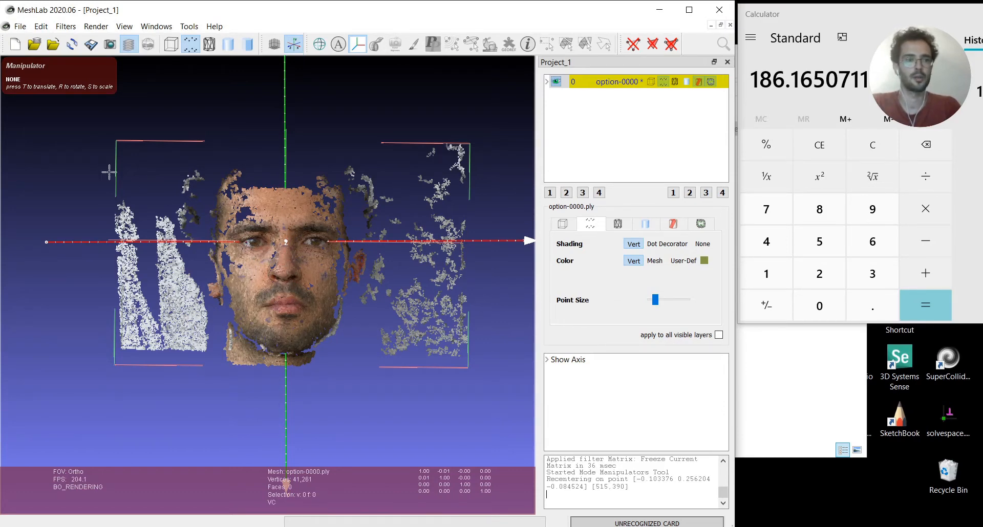
# Rotate the face by about 0.39° around the global Z axis at the mesh origin to level the eyes, and apply the rotation
pyautogui.click(361, 45)
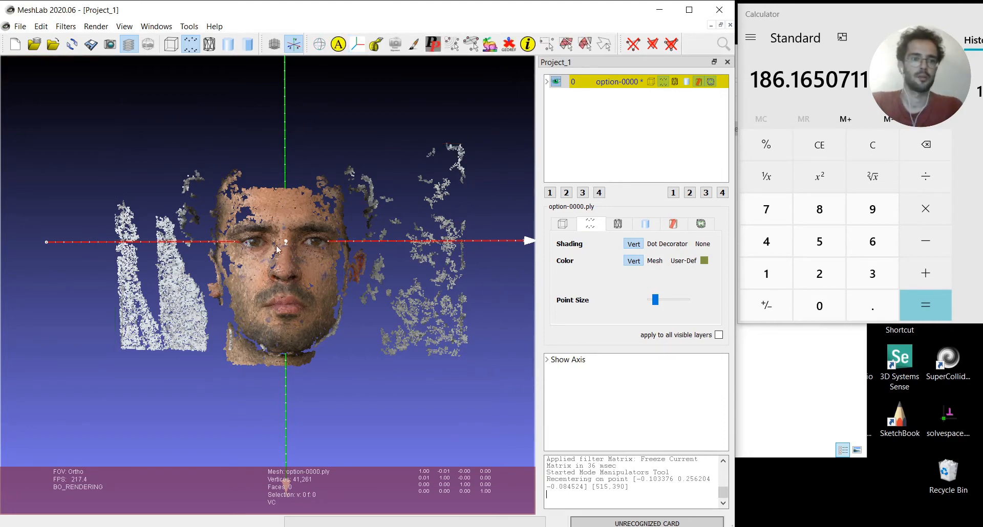
pyautogui.scroll(8, 276, 251)
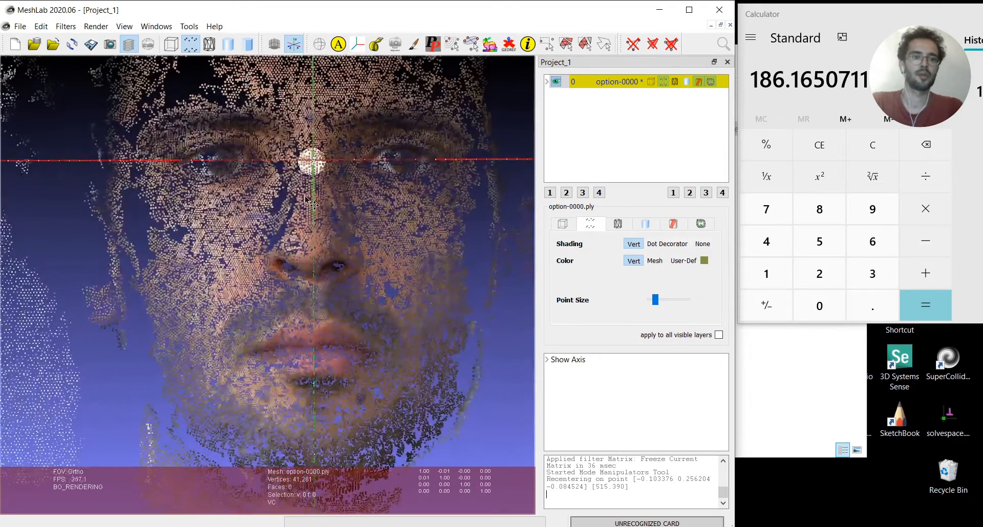
pyautogui.moveTo(305, 198); pyautogui.dragTo(277, 245, button='middle')
pyautogui.scroll(2, 266, 184)
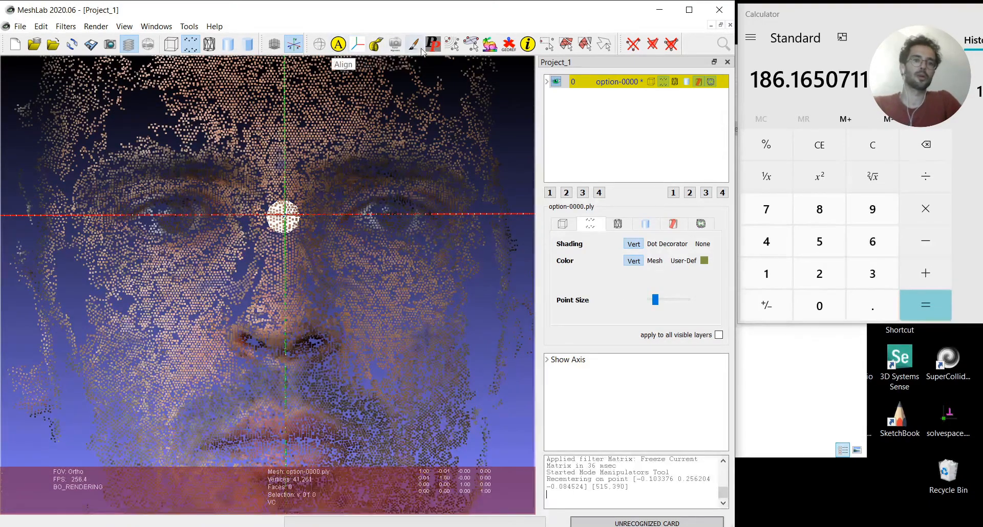
pyautogui.click(358, 45)
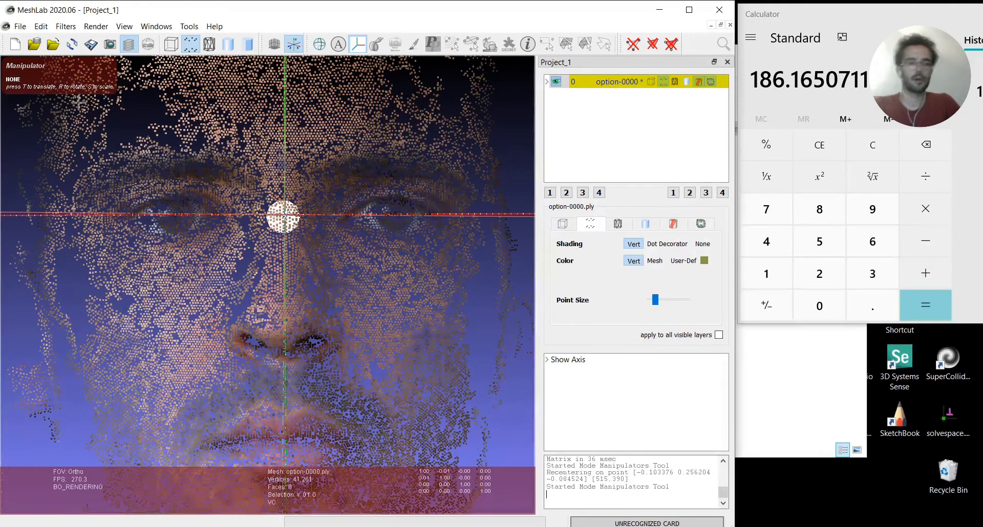
pyautogui.press('r')
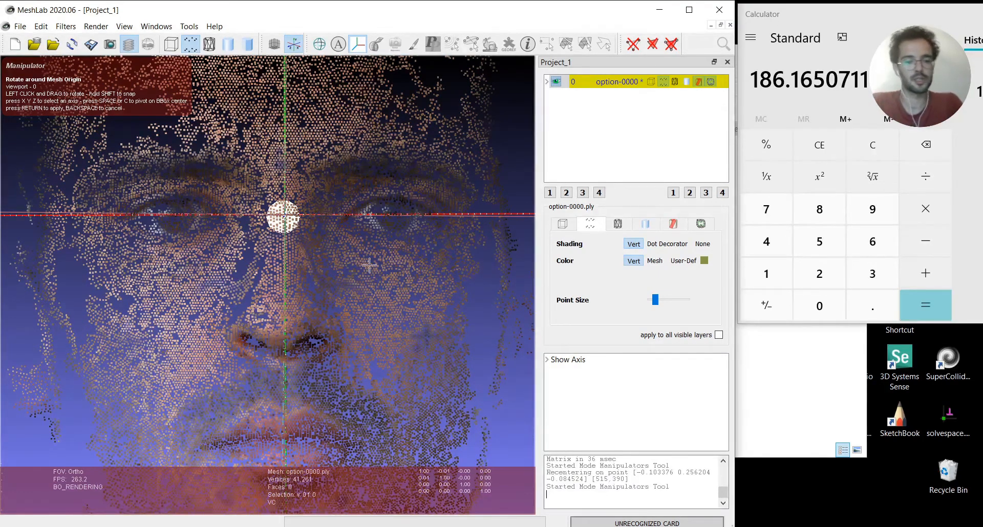
pyautogui.press('z')
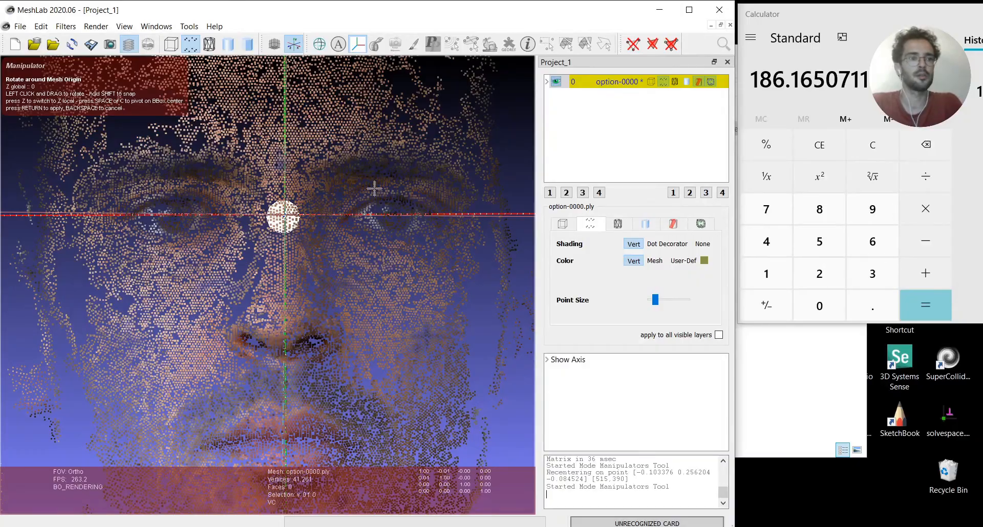
pyautogui.moveTo(373, 127)
pyautogui.mouseDown()
pyautogui.moveTo(394, 267)
pyautogui.moveTo(441, 139)
pyautogui.moveTo(367, 133)
pyautogui.mouseUp()
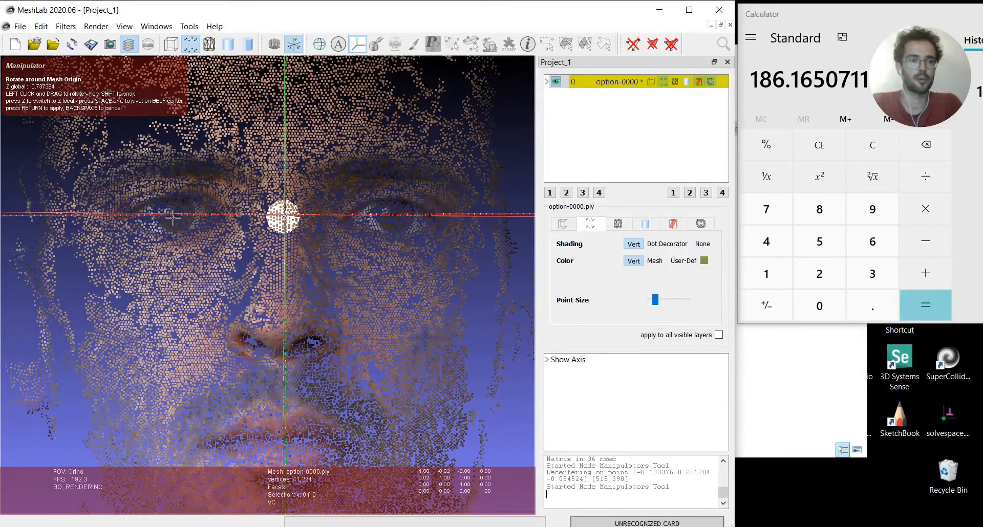
pyautogui.moveTo(478, 320); pyautogui.dragTo(474, 322)
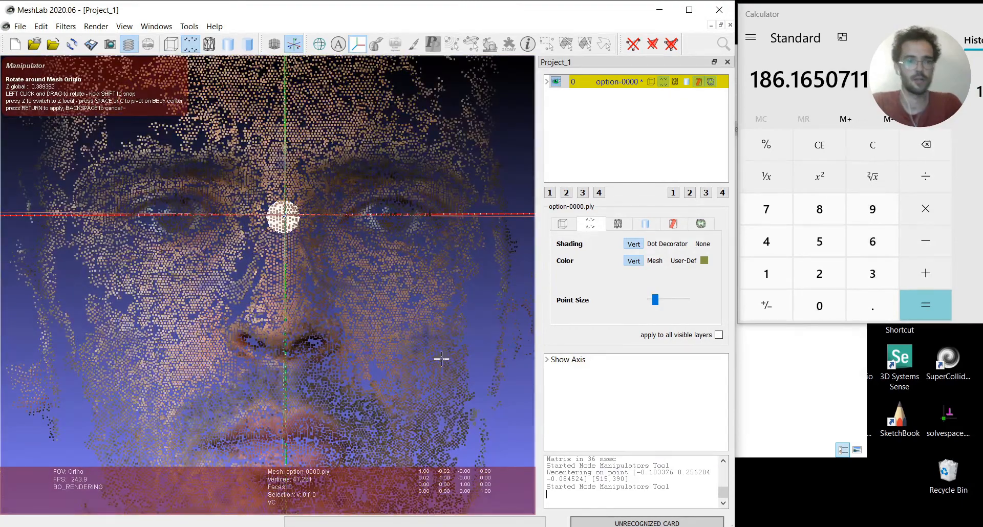
pyautogui.press('Return')
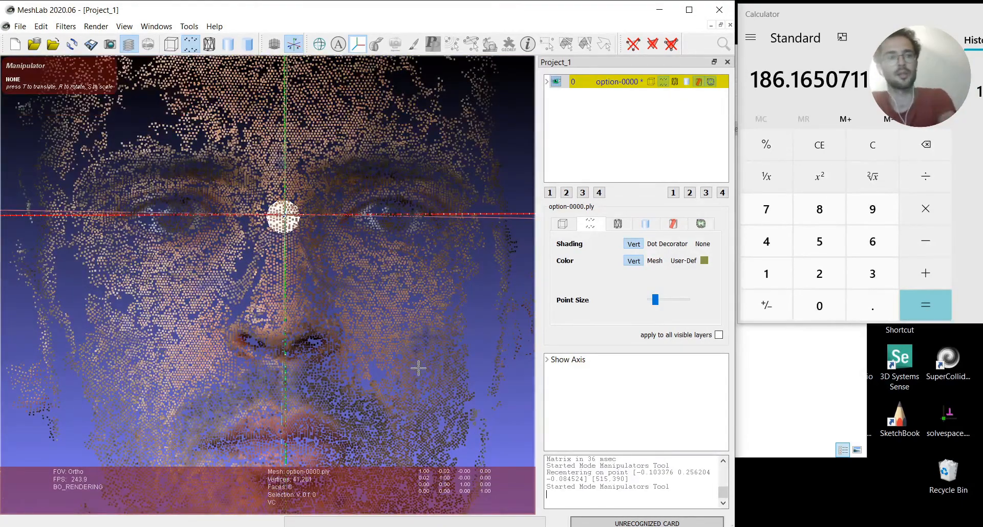
# Freeze the rotated option-0000 layer's current transformation matrix into its vertex coordinates
pyautogui.rightClick(614, 85)
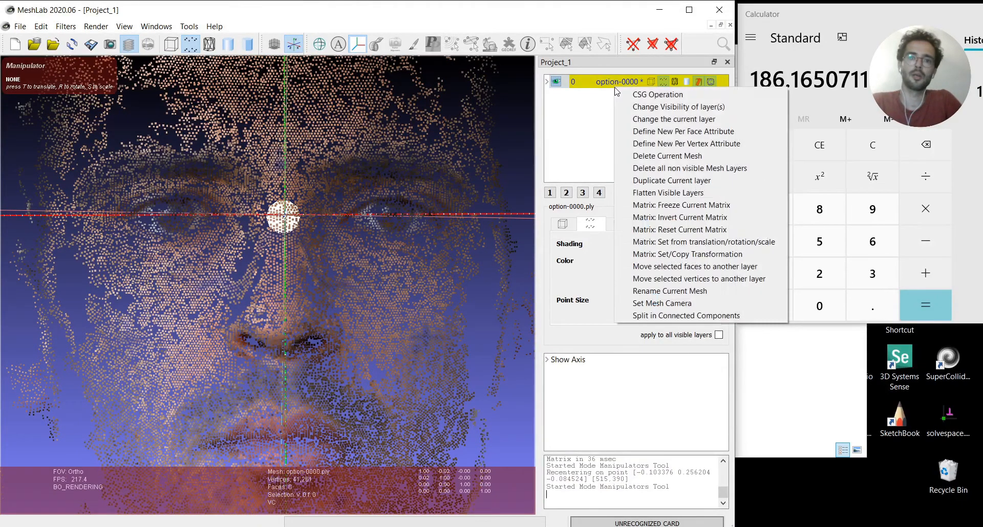
pyautogui.click(707, 208)
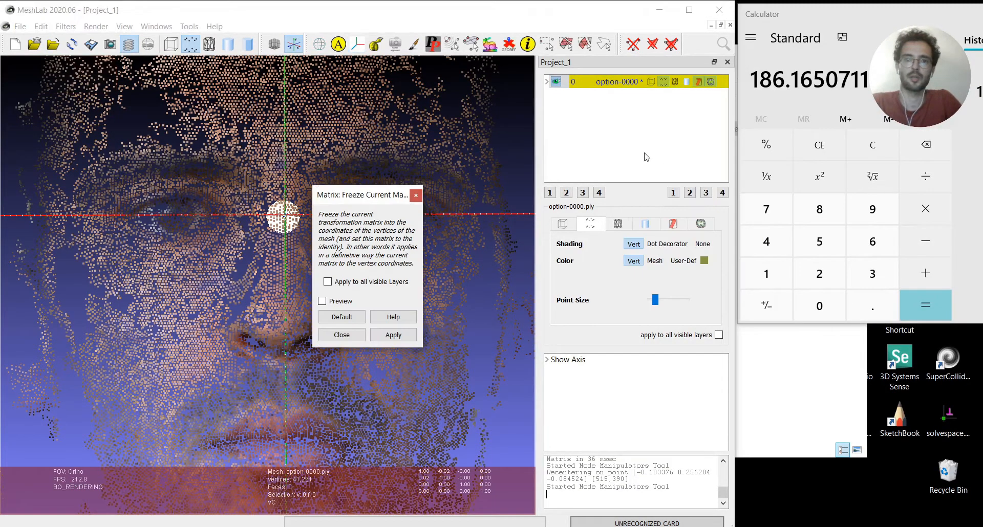
pyautogui.click(383, 337)
pyautogui.press('Escape')
# Translate the face by about 0.0057 along the global X axis to centre it on the vertical axis, and apply the move
pyautogui.scroll(-5, 393, 259)
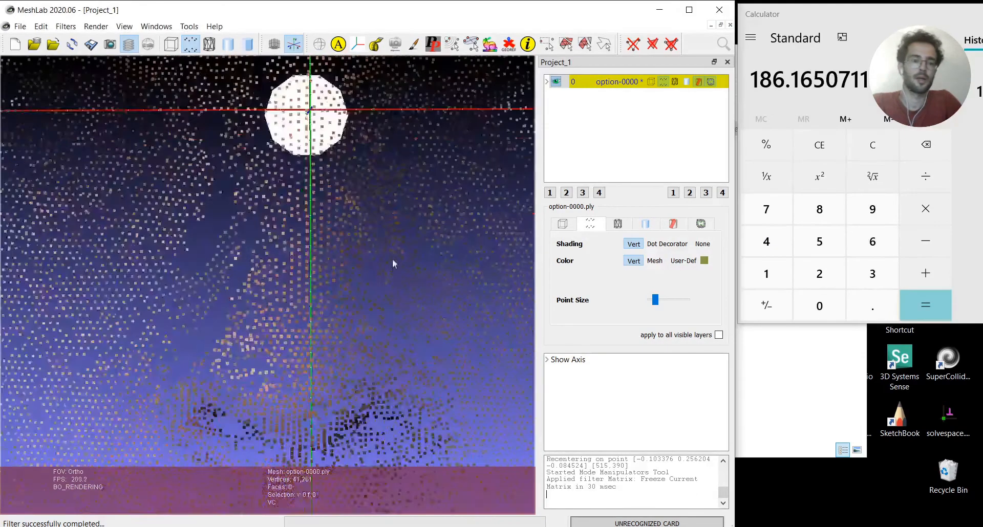
pyautogui.scroll(8, 393, 263)
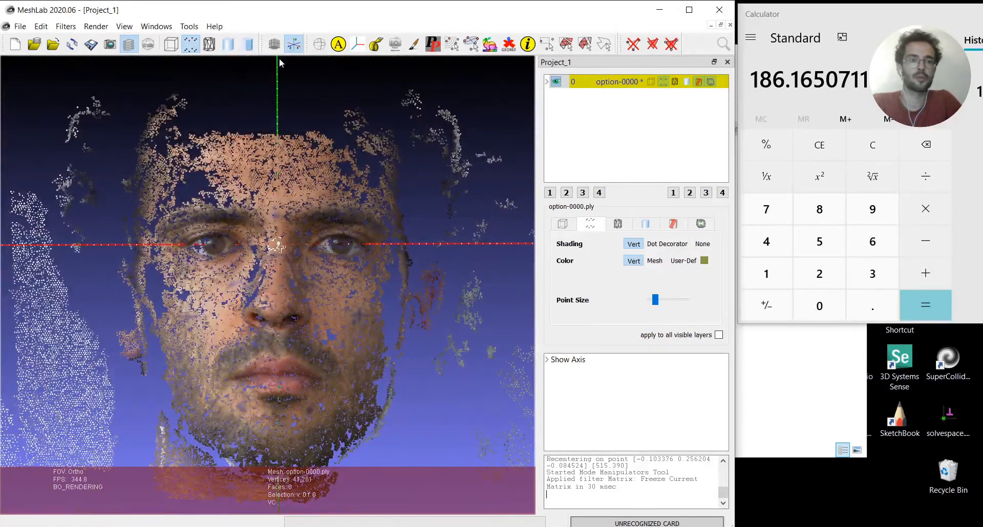
pyautogui.click(357, 44)
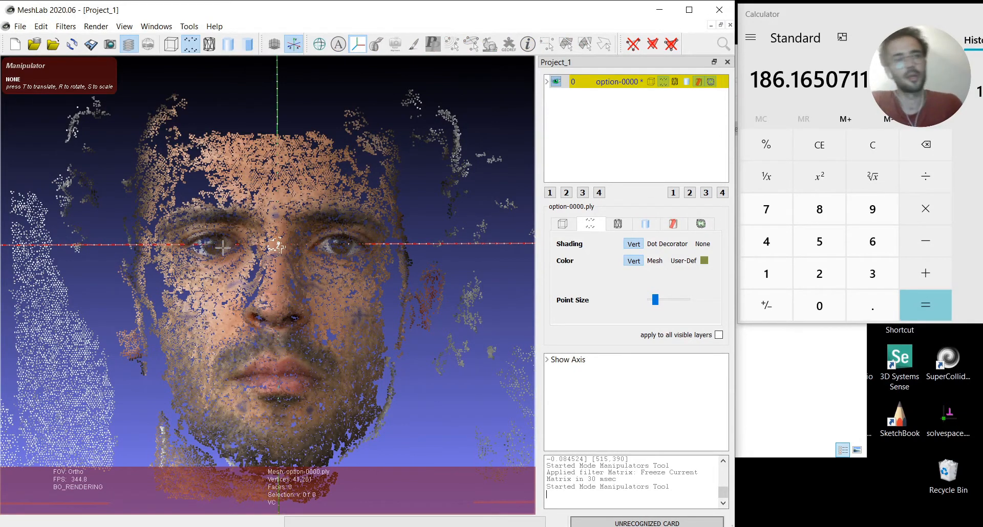
pyautogui.press('t')
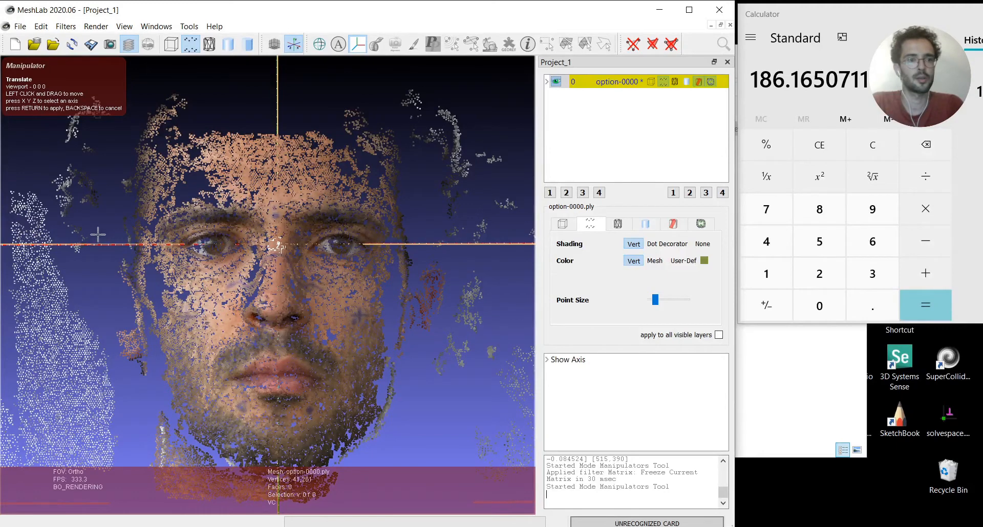
pyautogui.press('x')
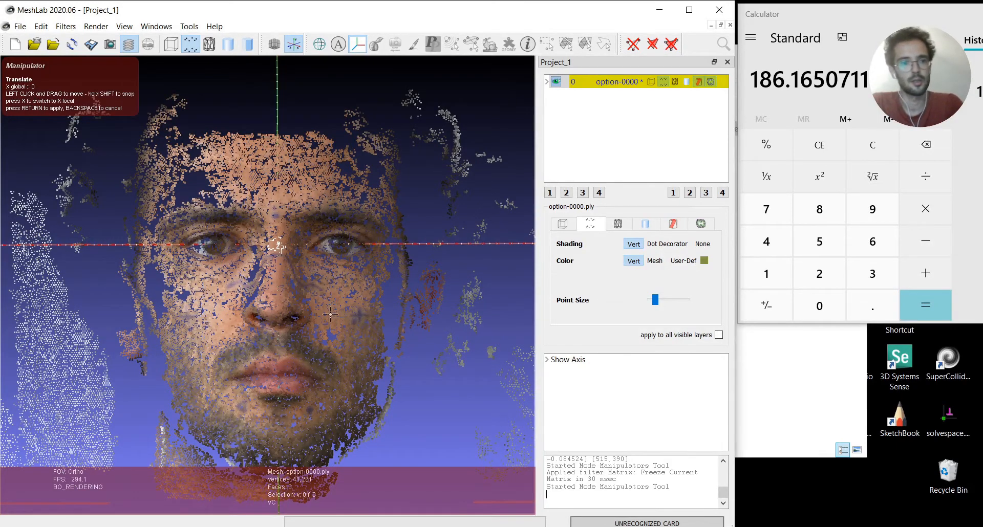
pyautogui.moveTo(249, 198); pyautogui.dragTo(253, 198)
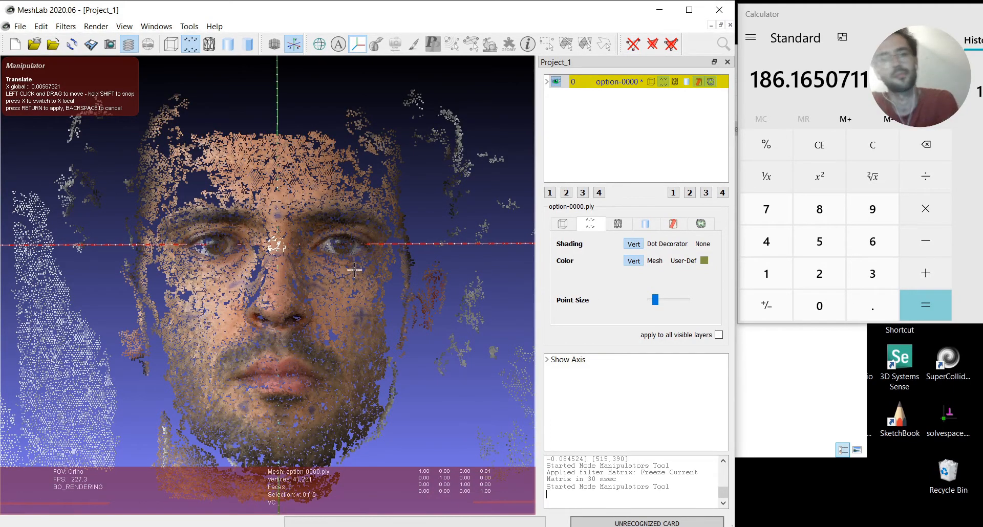
pyautogui.press('BackSpace')
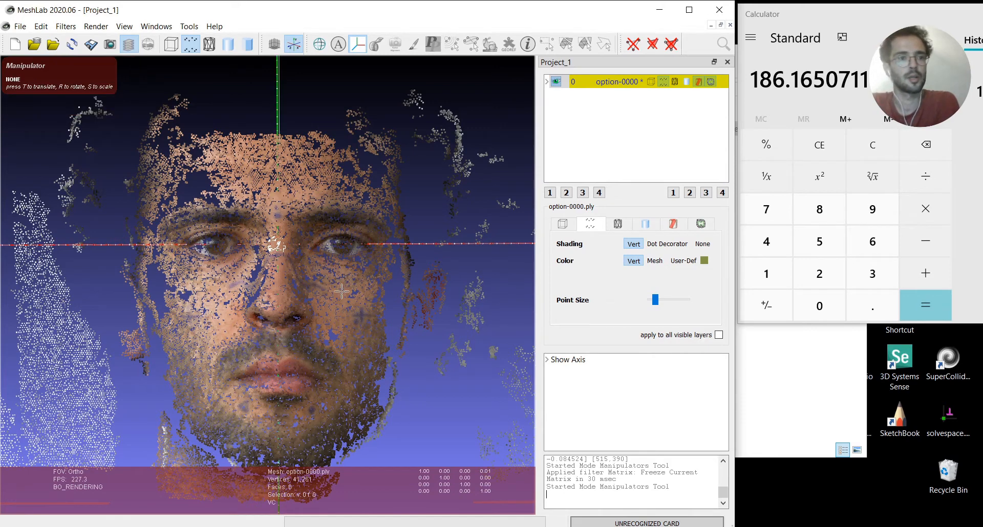
# Freeze the X translation of the option-0000 layer into its vertex coordinates and close the filter dialog
pyautogui.rightClick(604, 84)
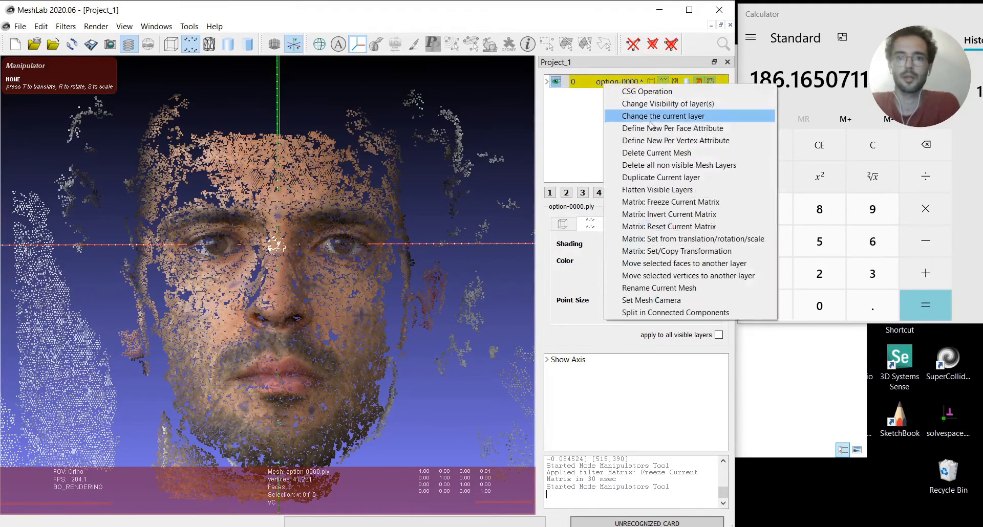
pyautogui.click(668, 203)
pyautogui.click(385, 336)
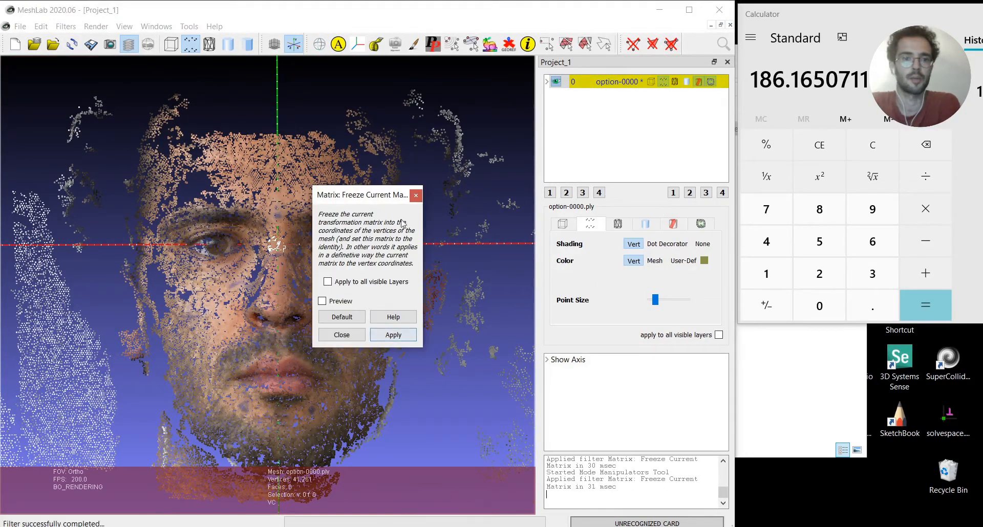
pyautogui.click(416, 196)
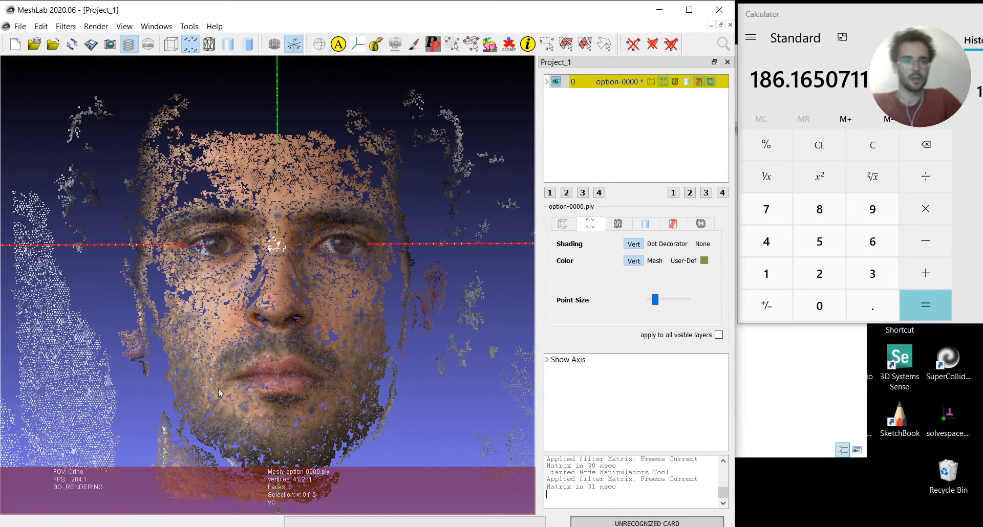
# Measure the distance from the point between the eyebrows to the chin below the mouth corner
pyautogui.click(375, 48)
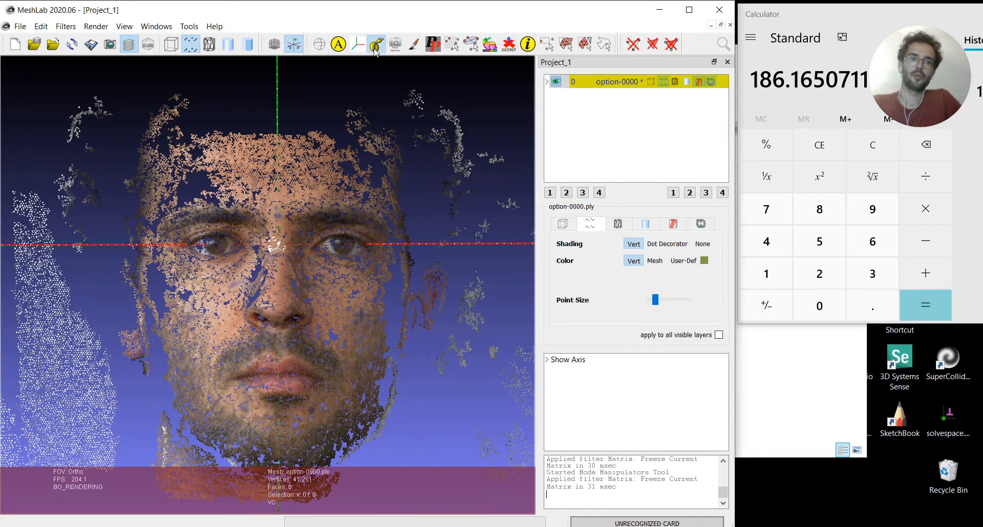
pyautogui.click(278, 216)
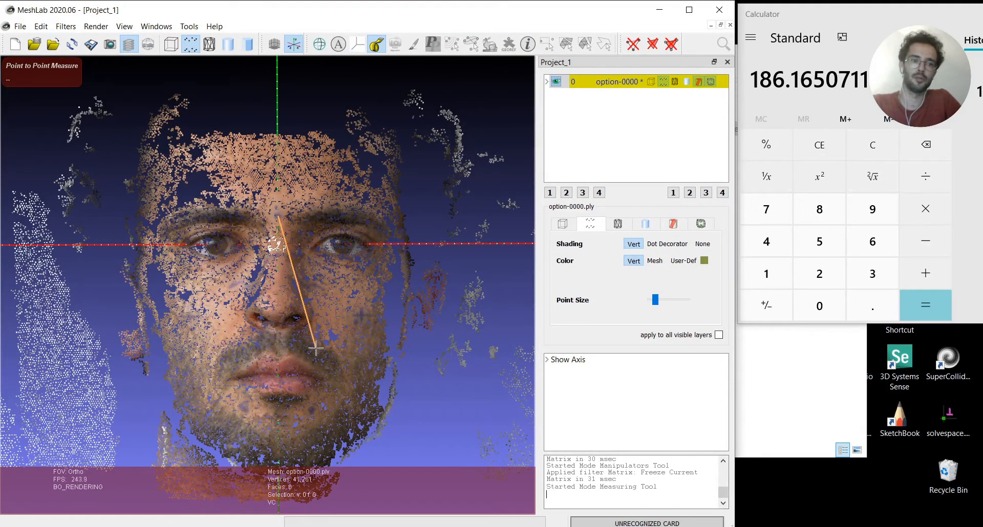
pyautogui.click(310, 410)
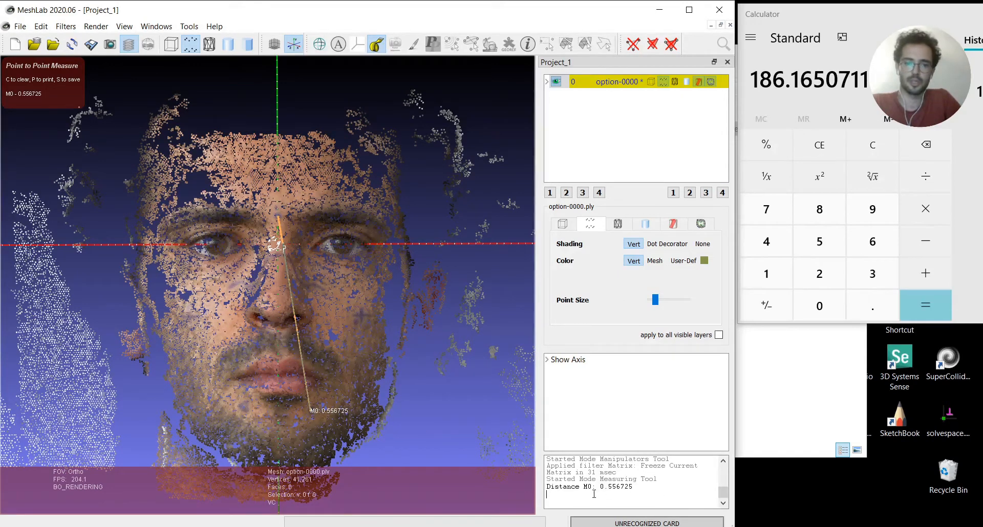
# In Calculator, recompute the scale factor by dividing the real face distance by the newly measured distance of 0.556725
pyautogui.click(814, 81)
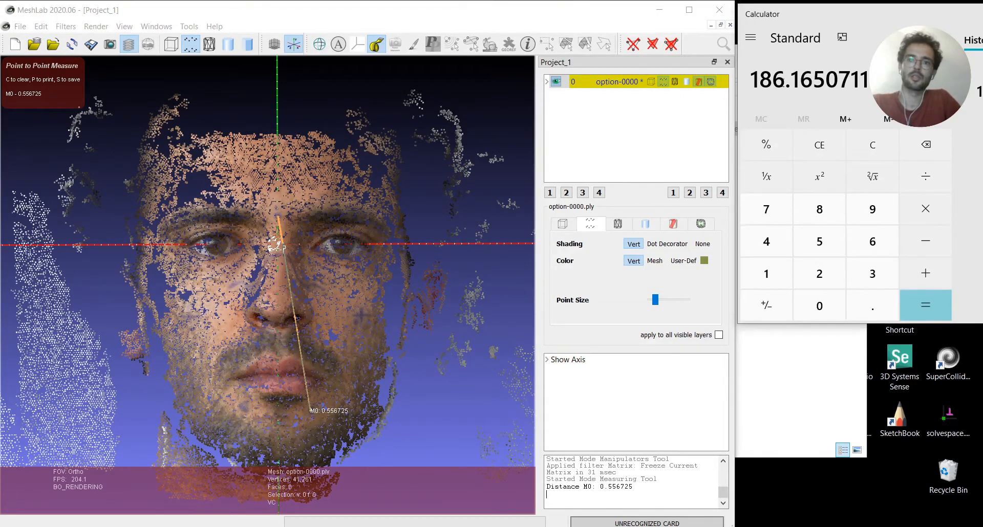
pyautogui.moveTo(784, 82); pyautogui.dragTo(755, 83)
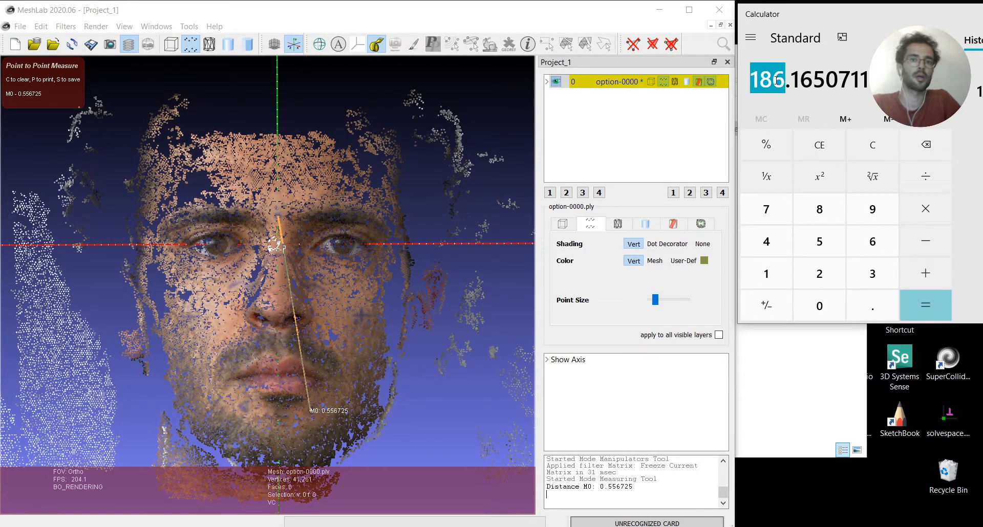
pyautogui.click(793, 78)
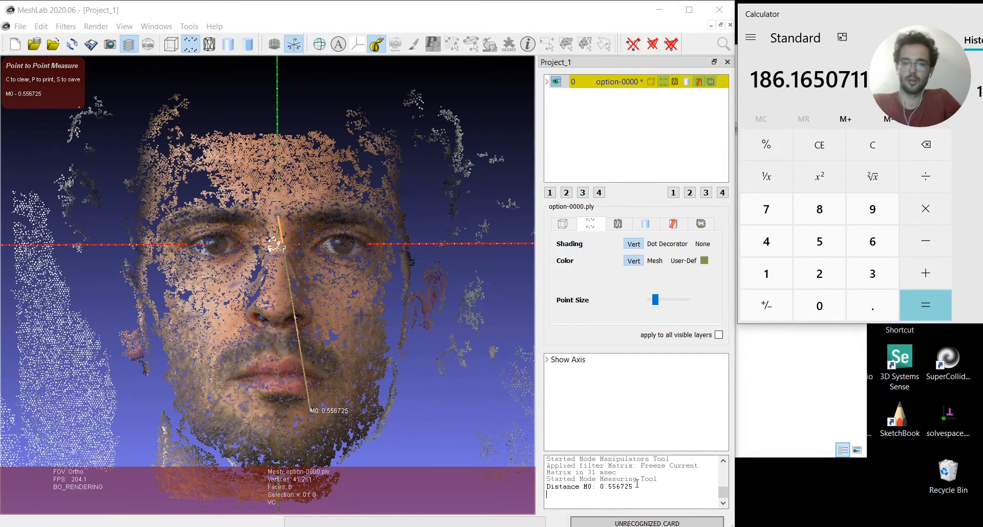
pyautogui.moveTo(634, 487); pyautogui.dragTo(600, 488)
pyautogui.hotkey('ctrl', 'c')
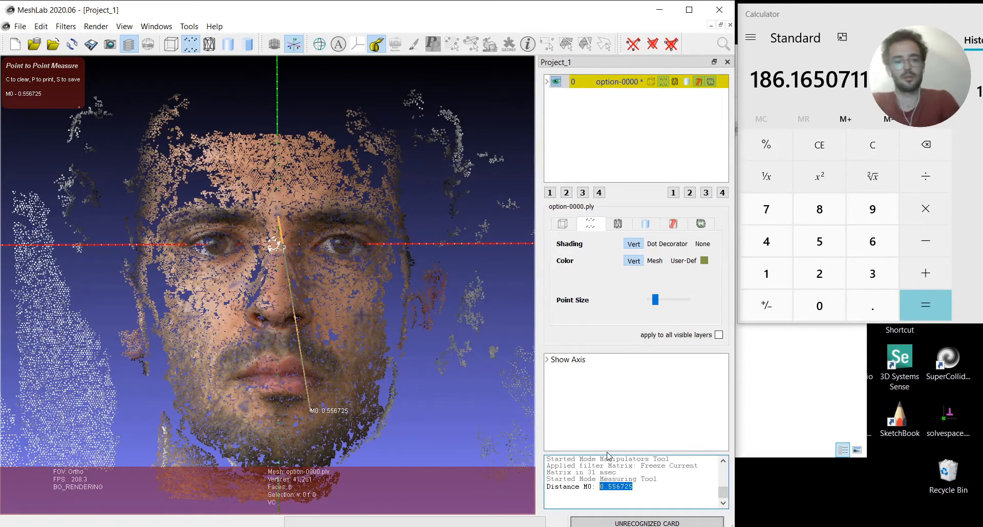
pyautogui.click(779, 277)
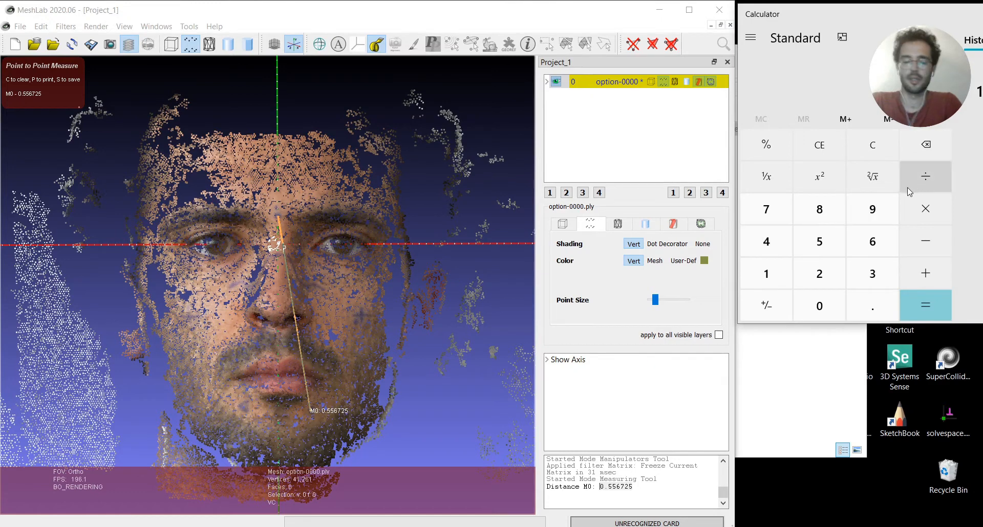
pyautogui.hotkey('ctrl', 'v')
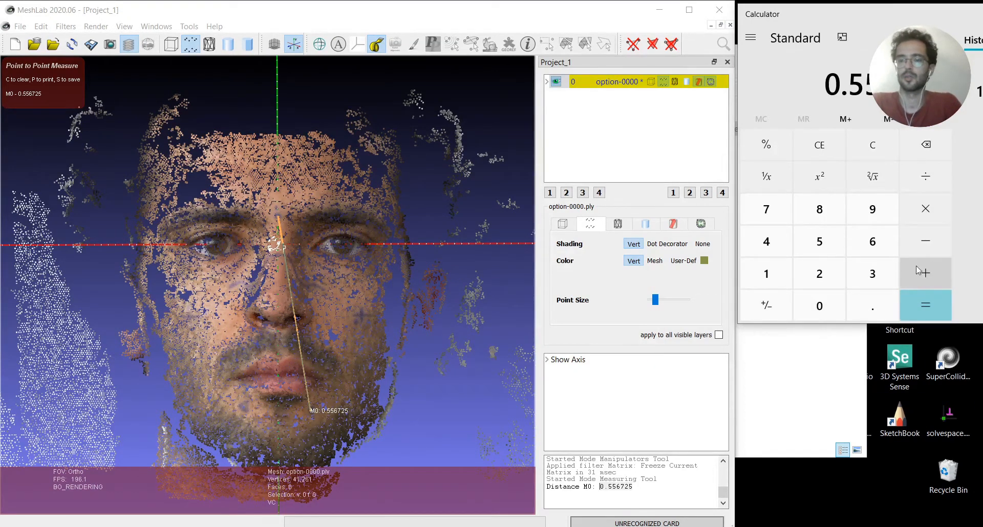
pyautogui.click(925, 305)
pyautogui.moveTo(780, 83); pyautogui.dragTo(751, 77)
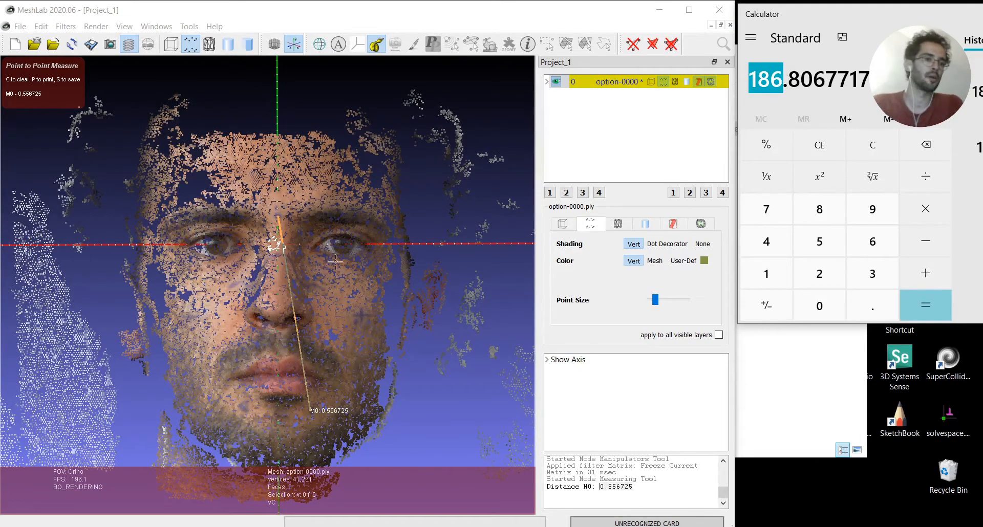
# Leave the measuring tool and scale the face uniformly by about 1.87 around the mesh origin, applying the change
pyautogui.click(378, 9)
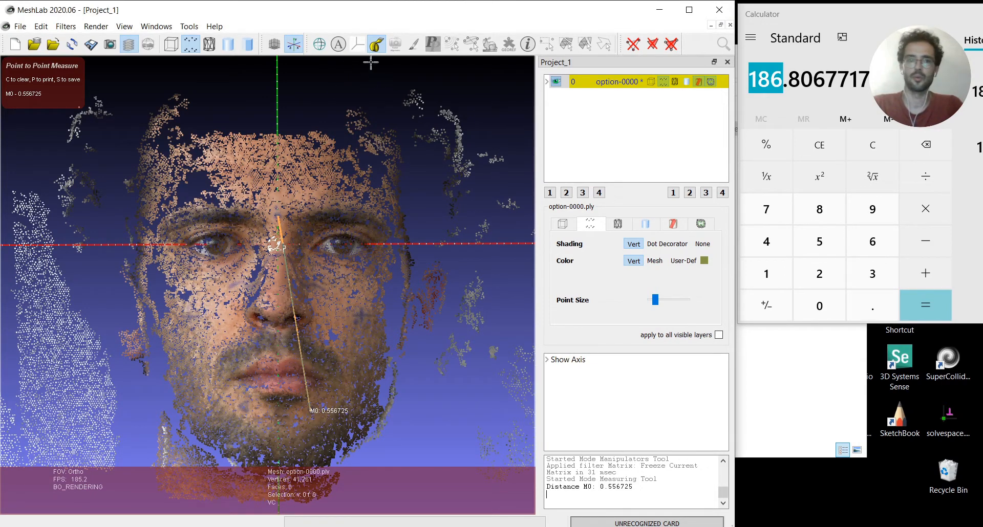
pyautogui.click(376, 45)
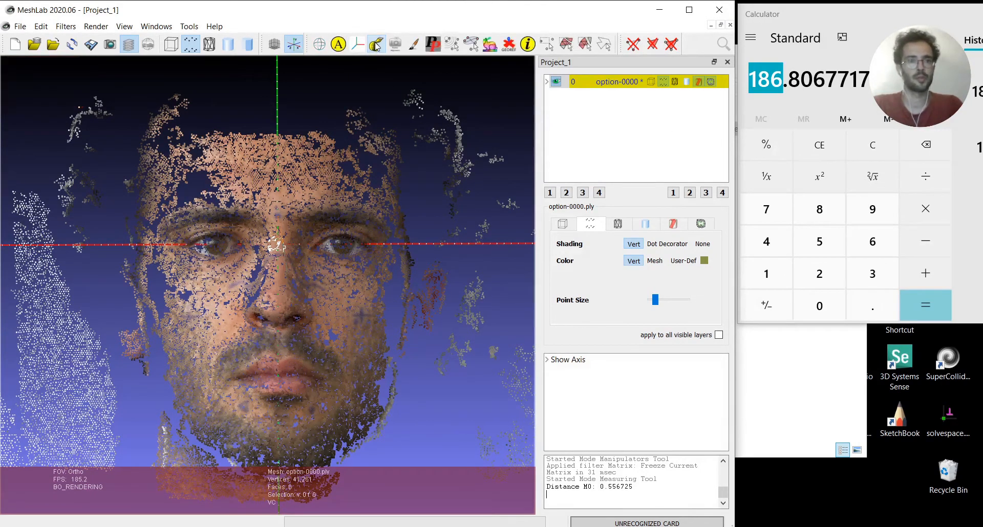
pyautogui.click(360, 47)
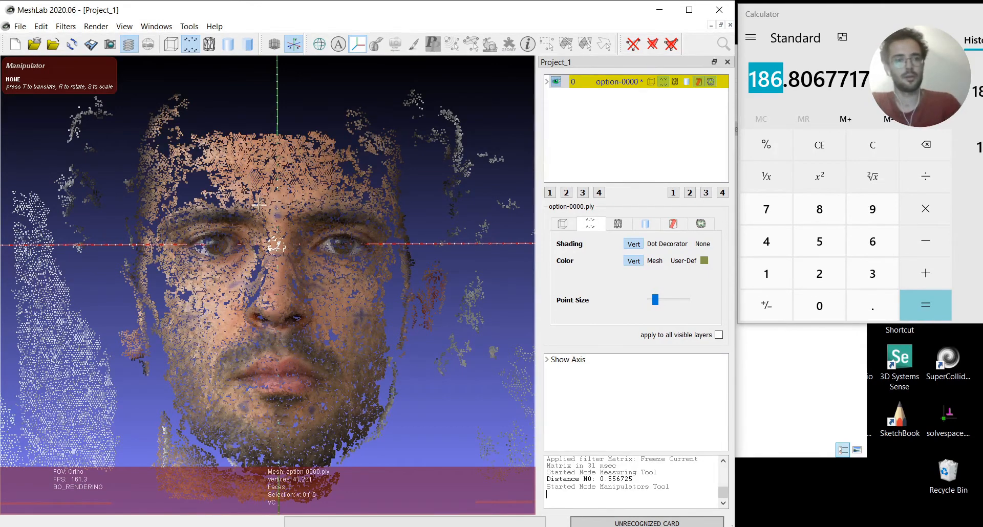
pyautogui.press('s')
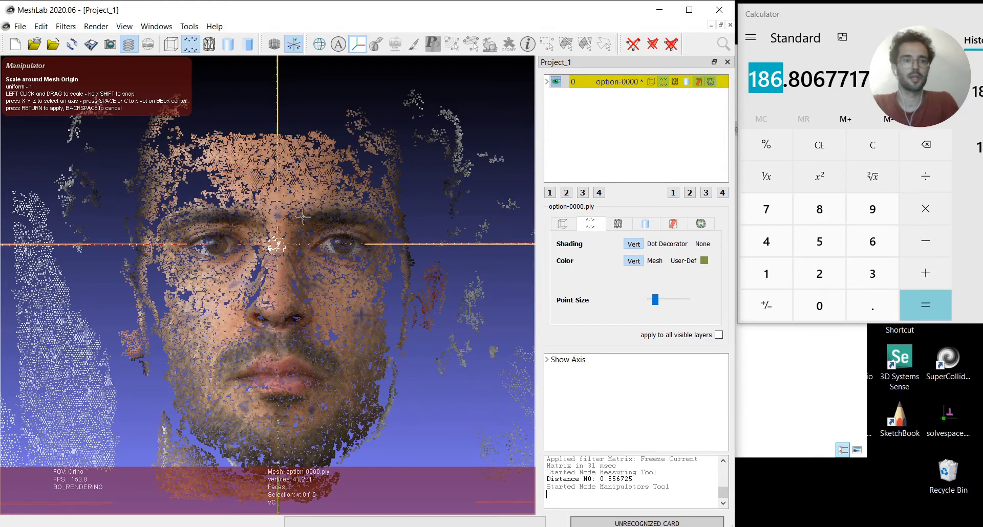
pyautogui.moveTo(303, 217); pyautogui.dragTo(347, 135)
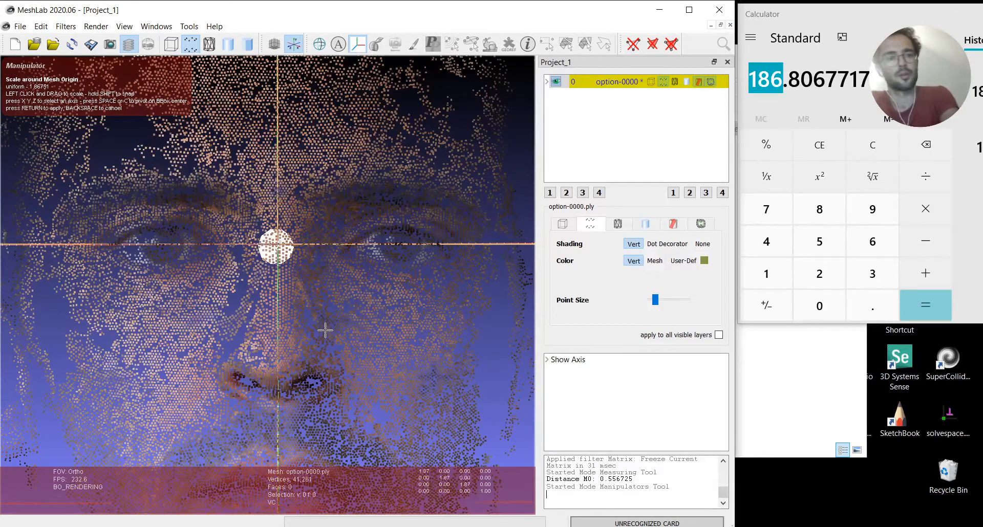
pyautogui.press('Return')
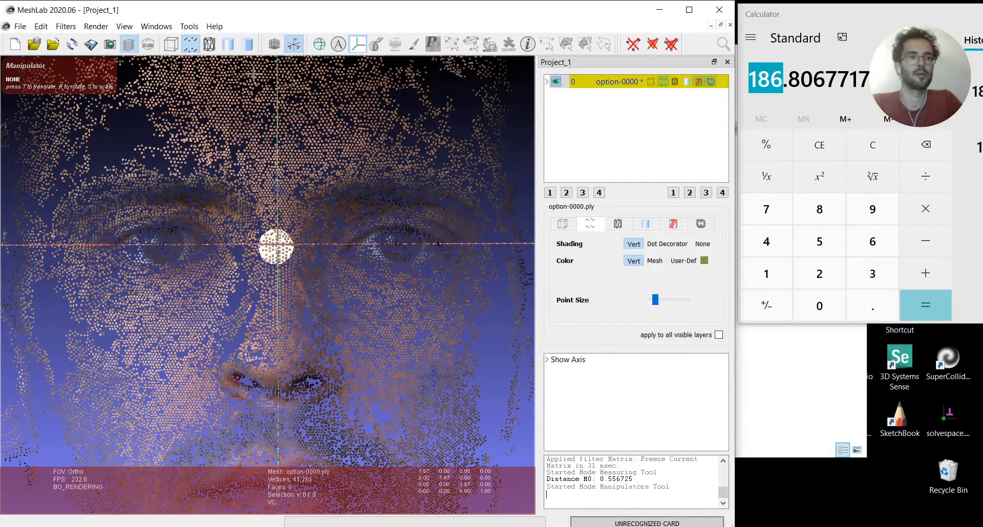
# Scale the face uniformly by a factor of 10 around the mesh origin and apply it
pyautogui.click(357, 45)
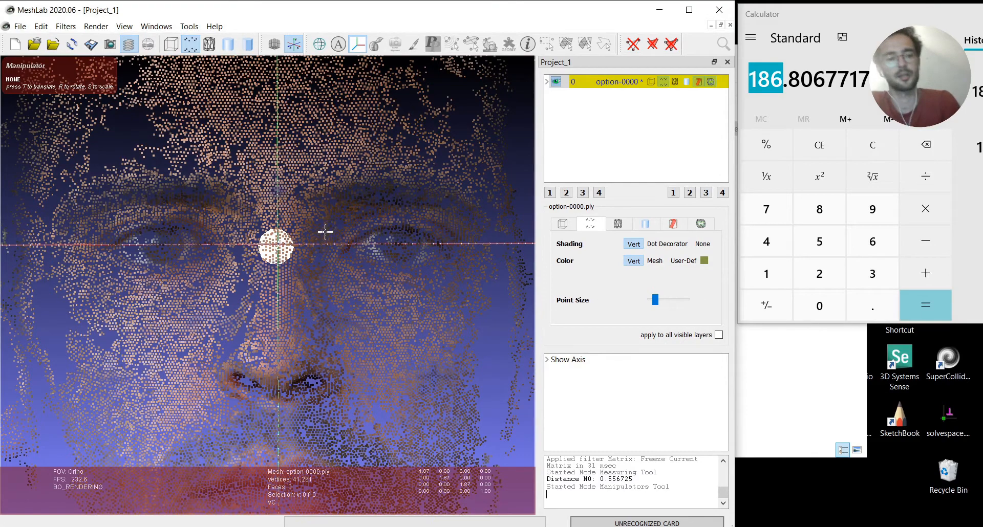
pyautogui.press('s')
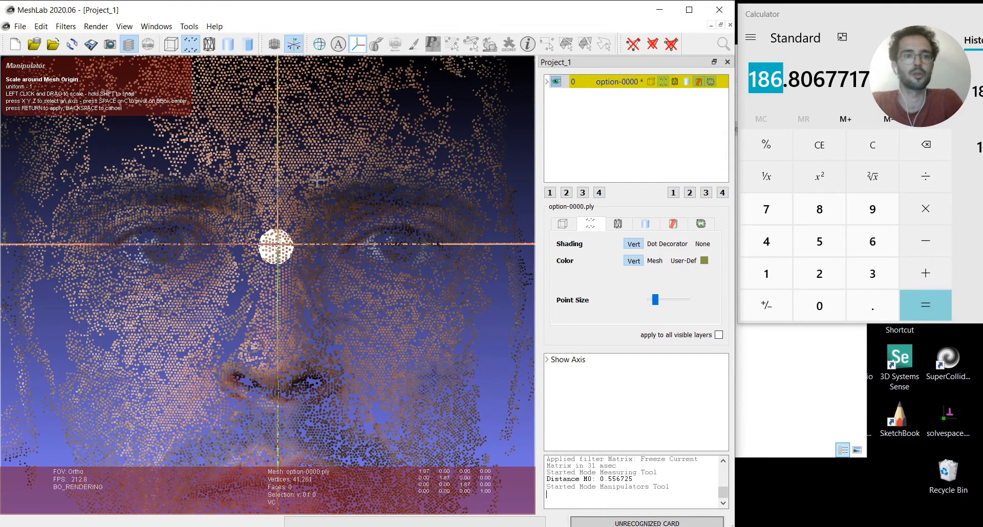
pyautogui.keyDown('shift'); pyautogui.moveTo(317, 179); pyautogui.dragTo(371, 174); pyautogui.keyUp('shift')
pyautogui.press('Return')
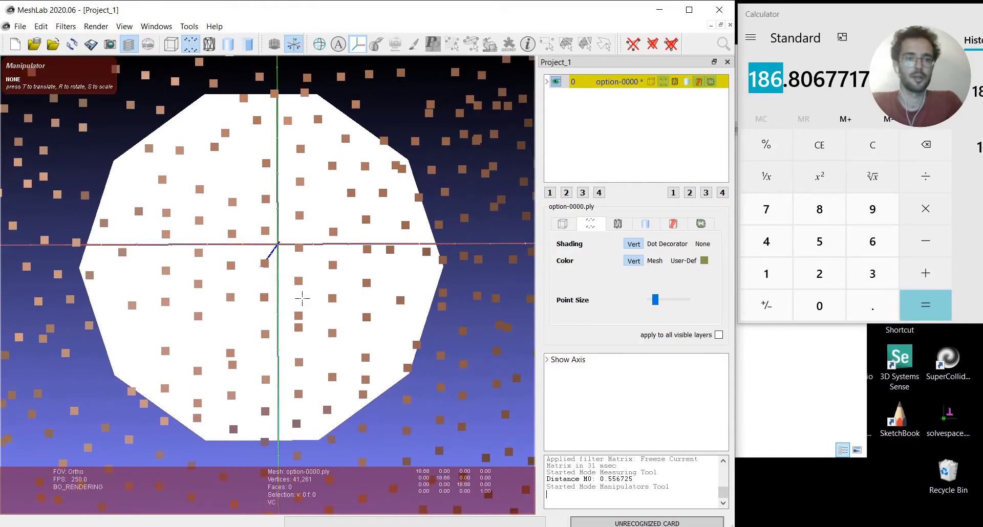
# Reset the trackball view, apply a second uniform scaling by 10 around the mesh origin, and leave the manipulator
pyautogui.click(124, 26)
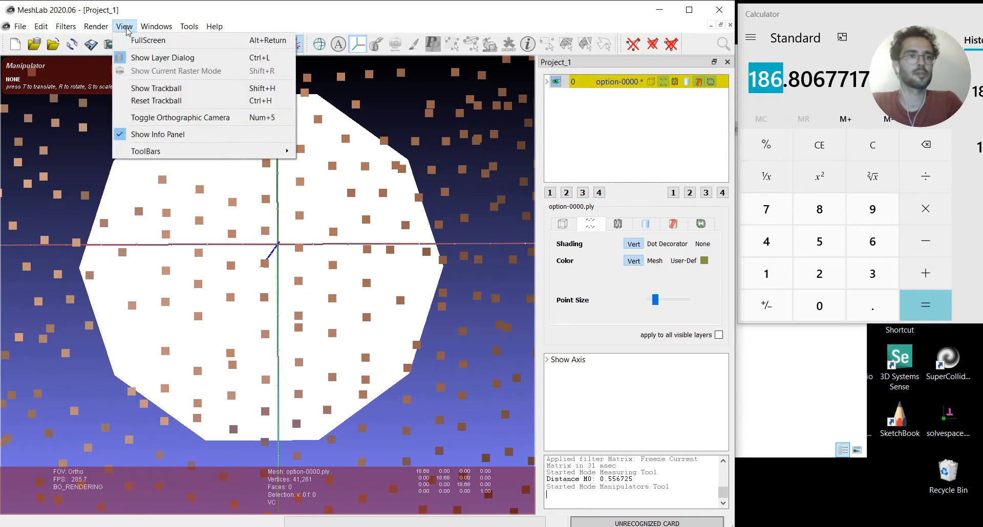
pyautogui.click(157, 102)
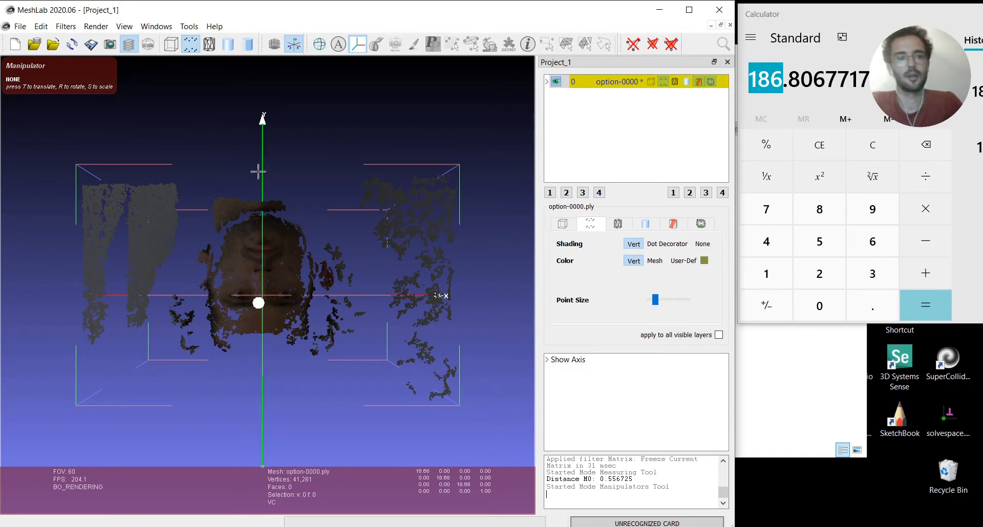
pyautogui.press('s')
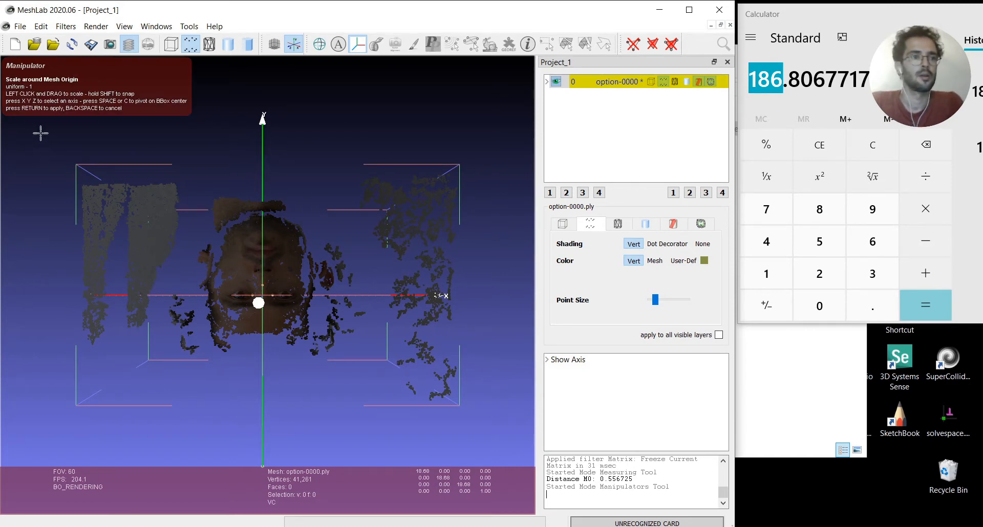
pyautogui.keyDown('shift'); pyautogui.moveTo(241, 264); pyautogui.dragTo(200, 144); pyautogui.keyUp('shift')
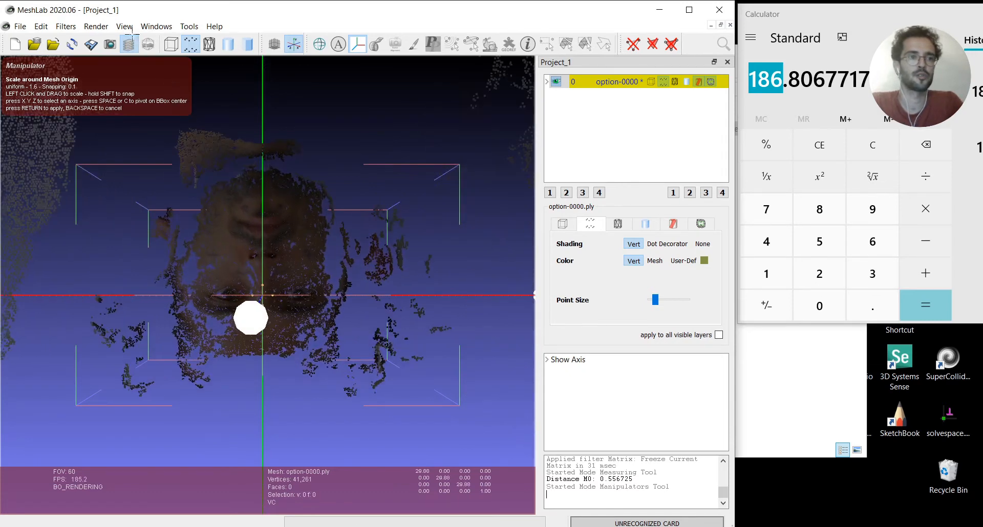
pyautogui.keyDown('shift'); pyautogui.moveTo(235, 228); pyautogui.dragTo(388, 154); pyautogui.keyUp('shift')
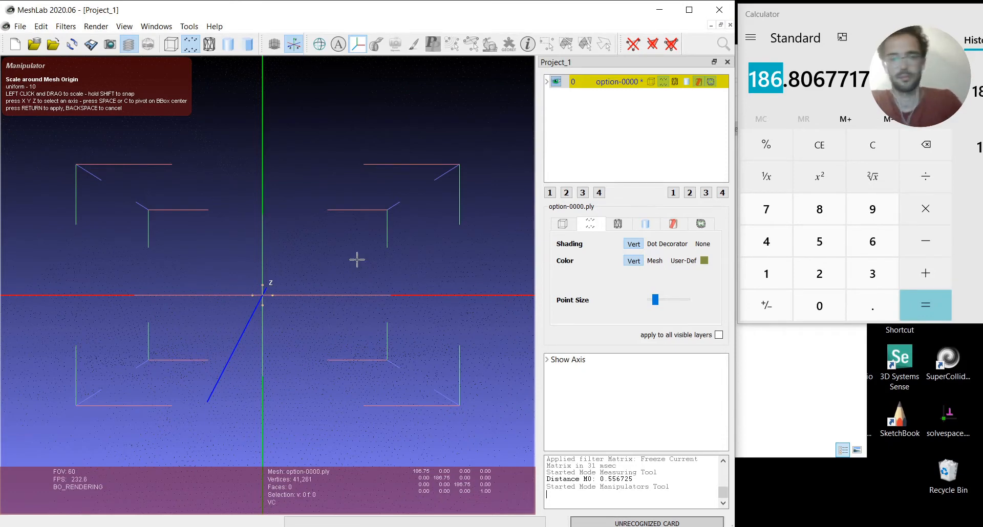
pyautogui.press('BackSpace')
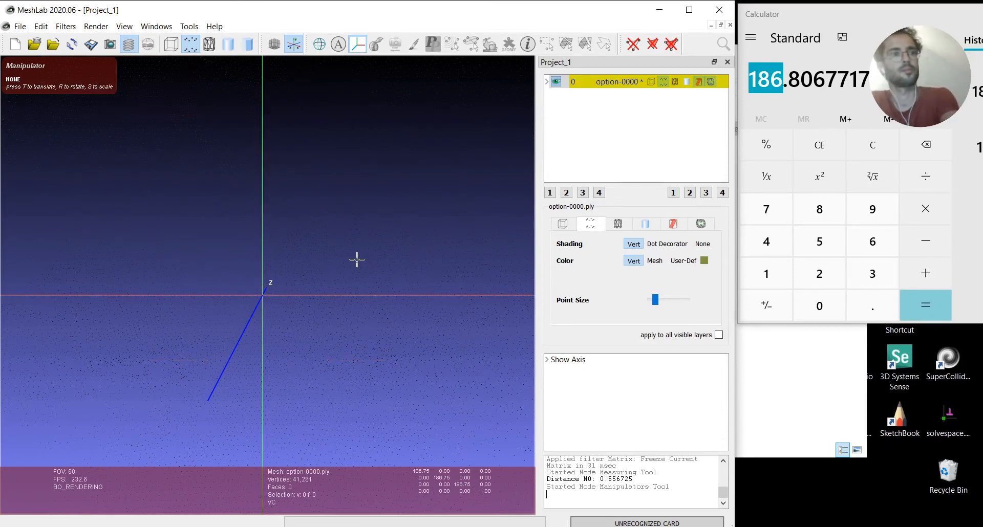
pyautogui.click(359, 43)
# Freeze the scaling matrix of the option-0000 layer into its vertex coordinates and close the filter dialog
pyautogui.scroll(15, 272, 233)
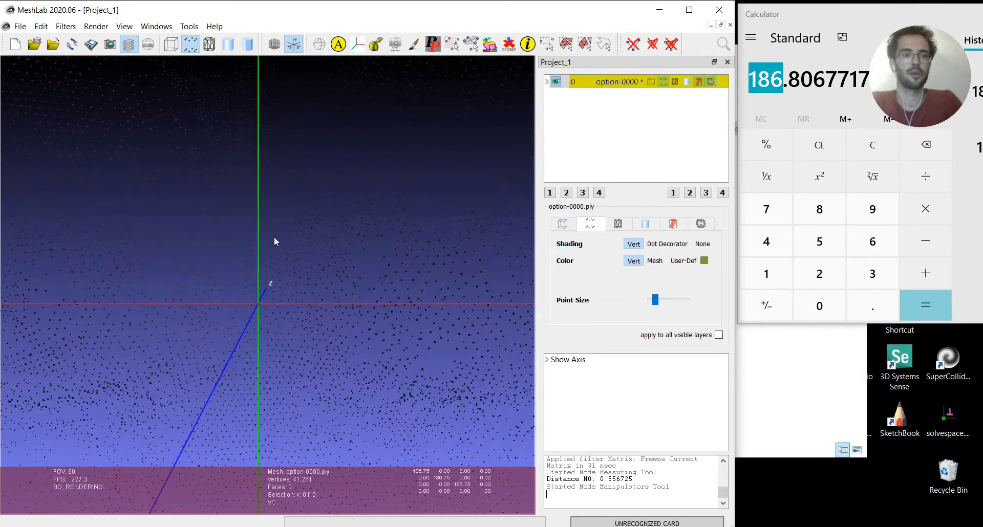
pyautogui.scroll(5, 276, 241)
pyautogui.moveTo(270, 286); pyautogui.dragTo(307, 271)
pyautogui.scroll(5, 254, 325)
pyautogui.scroll(-12, 254, 325)
pyautogui.moveTo(254, 324); pyautogui.dragTo(338, 320)
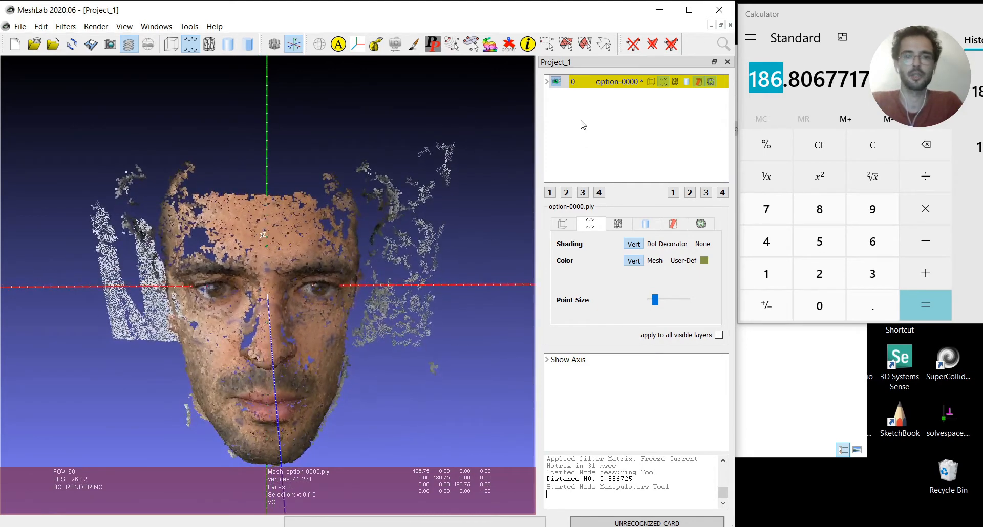
pyautogui.rightClick(600, 82)
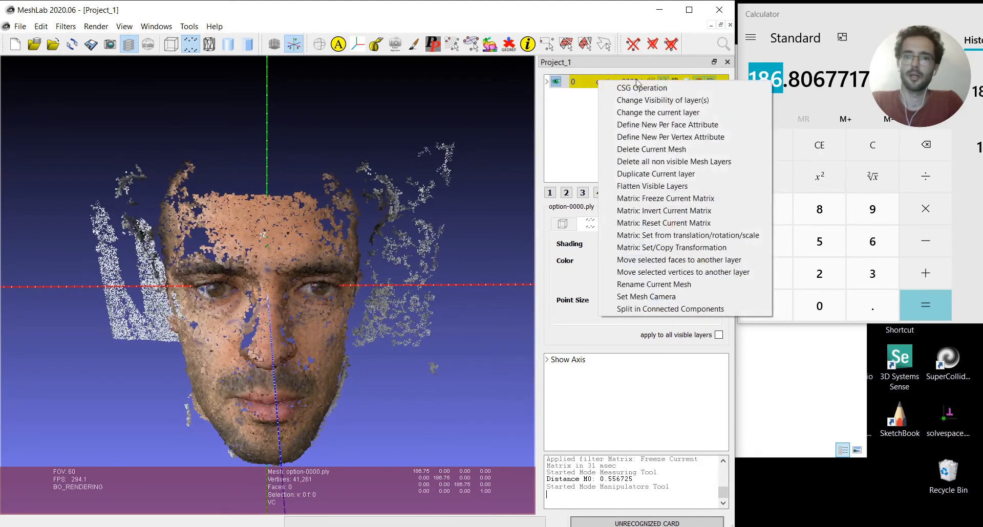
pyautogui.click(658, 199)
pyautogui.click(394, 335)
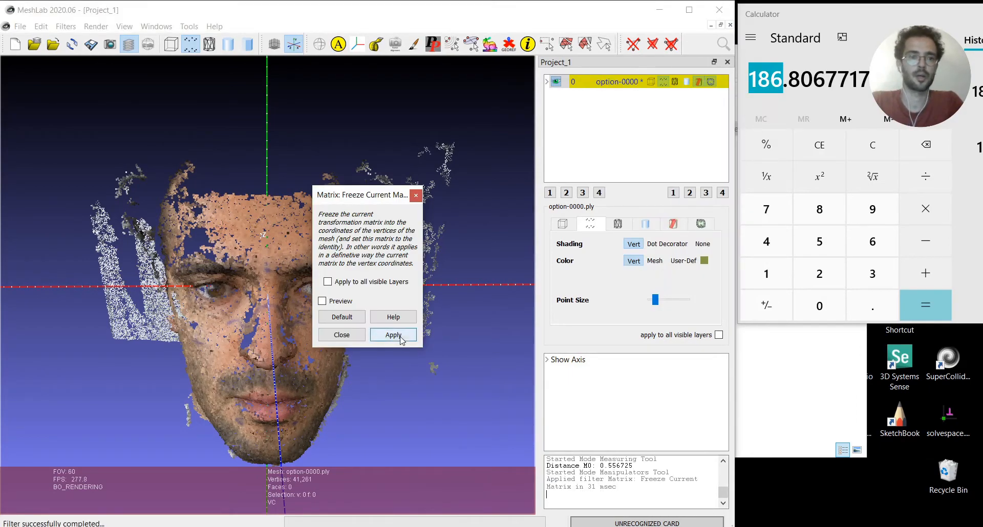
pyautogui.click(415, 194)
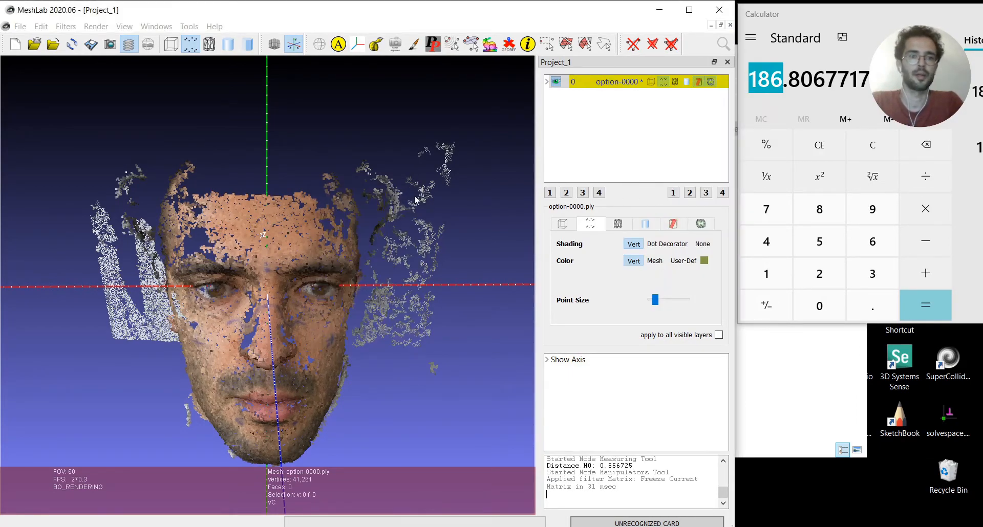
# Measure the scaled face from between the eyebrows to the chin and across the cheeks at nose level
pyautogui.moveTo(286, 287); pyautogui.dragTo(194, 235)
pyautogui.click(377, 44)
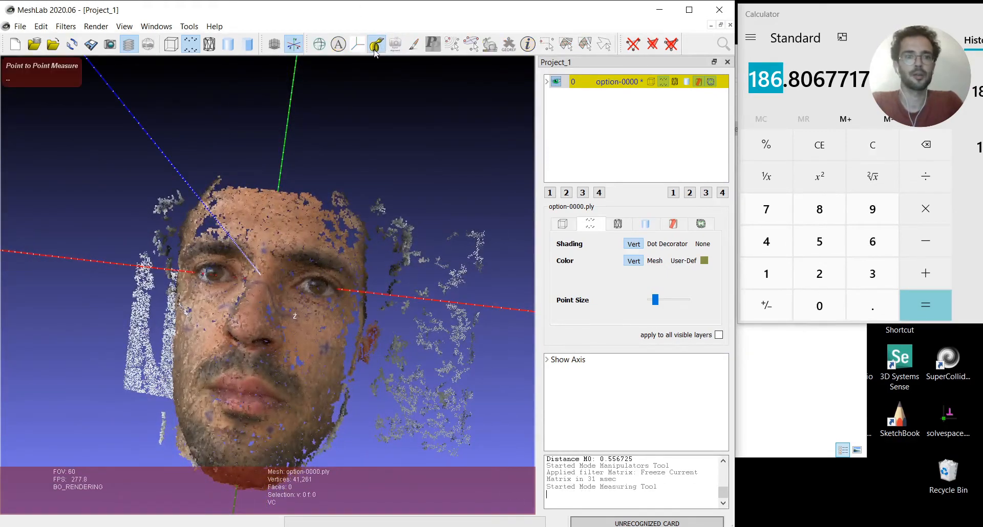
pyautogui.moveTo(265, 251); pyautogui.dragTo(269, 430)
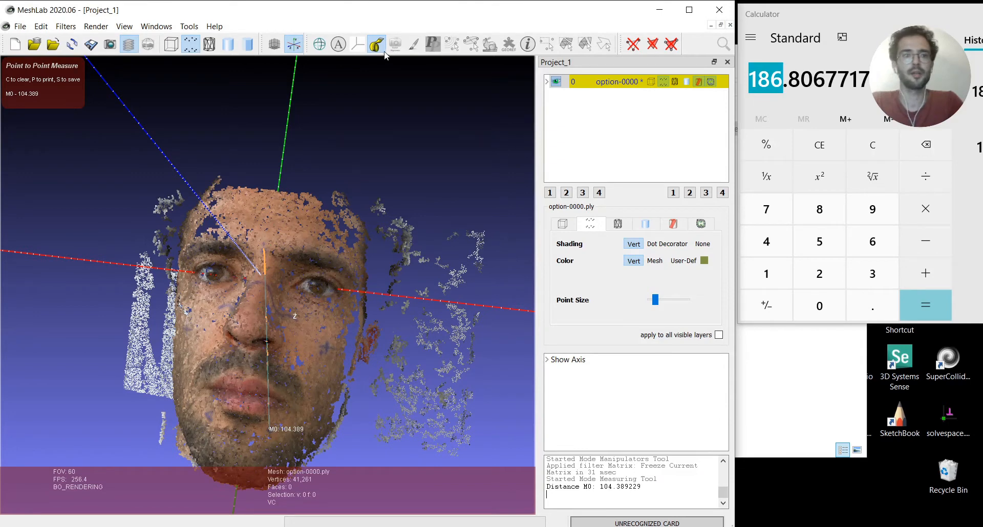
pyautogui.moveTo(326, 347); pyautogui.dragTo(185, 330)
# Examine both measurement lines on the scaled face and check the cheek-to-cheek distance in the log
pyautogui.press('Escape')
pyautogui.moveTo(219, 361); pyautogui.dragTo(274, 349)
pyautogui.scroll(-4, 275, 353)
pyautogui.moveTo(314, 378); pyautogui.dragTo(234, 327)
pyautogui.scroll(-5, 195, 367)
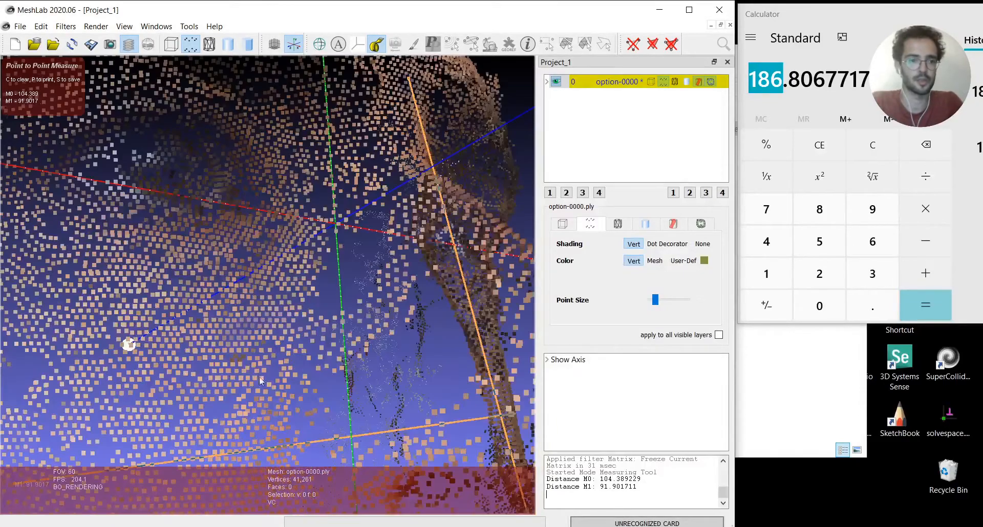
pyautogui.scroll(6, 273, 373)
pyautogui.moveTo(323, 371); pyautogui.dragTo(258, 351)
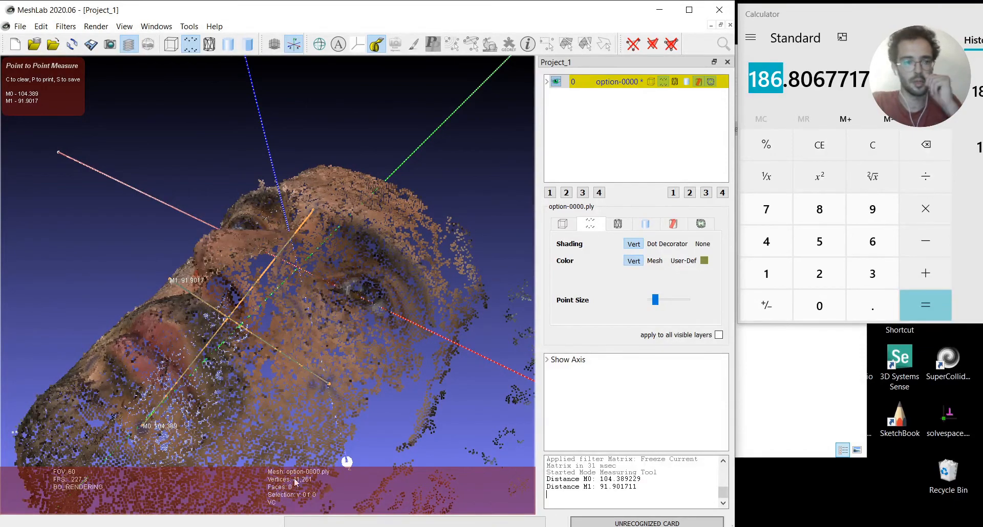
pyautogui.moveTo(203, 342); pyautogui.dragTo(329, 417)
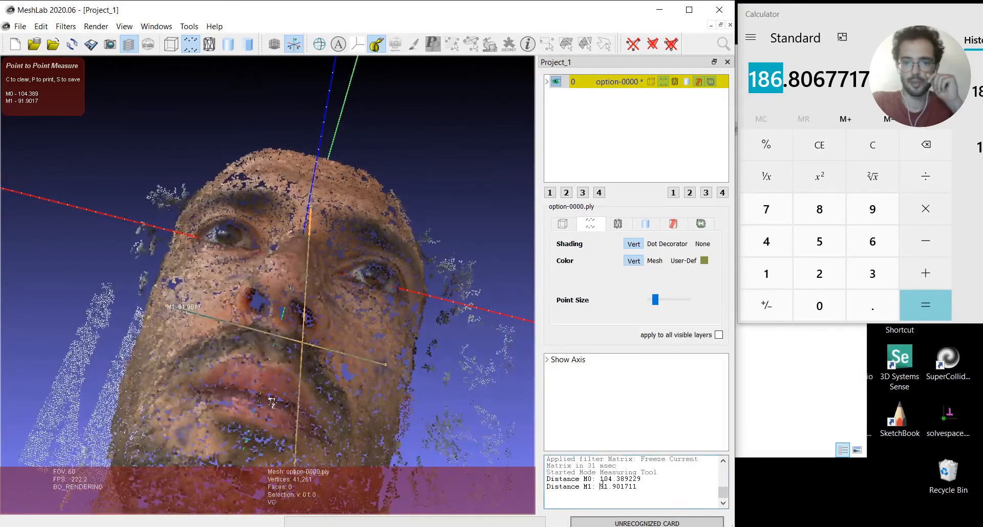
pyautogui.moveTo(599, 485); pyautogui.dragTo(645, 487)
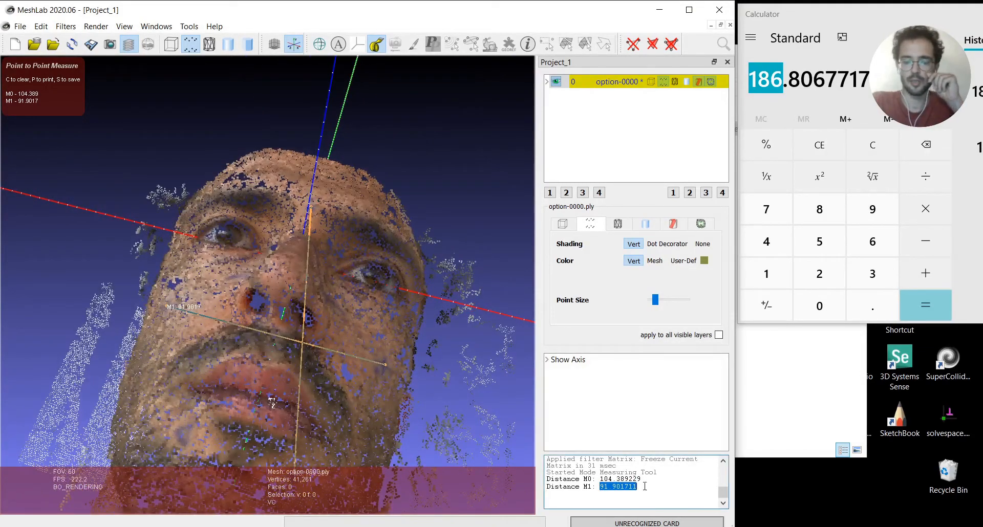
pyautogui.click(605, 486)
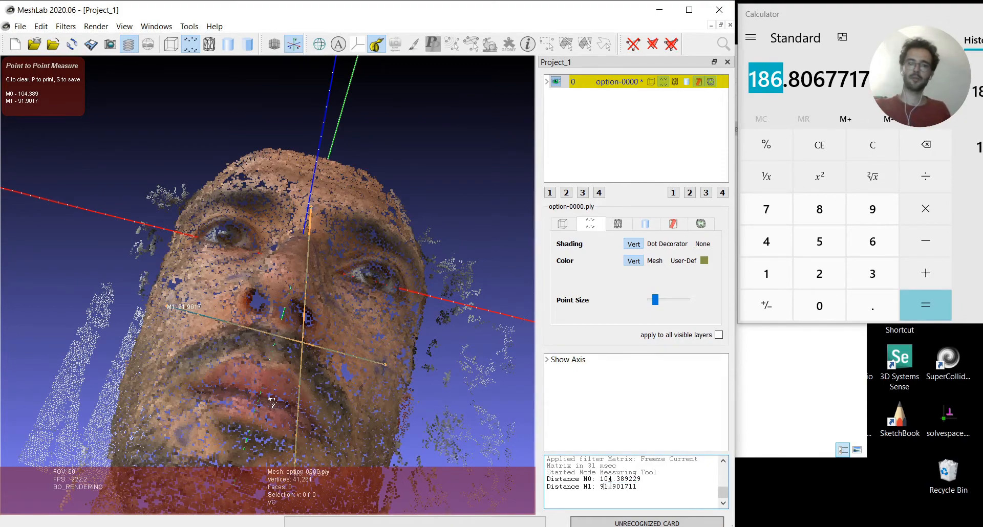
# Inspect the scaled face, its measurement lines and the axes from the front and both sides, and maximize the MeshLab window
pyautogui.press('Escape')
pyautogui.moveTo(381, 423); pyautogui.dragTo(289, 245)
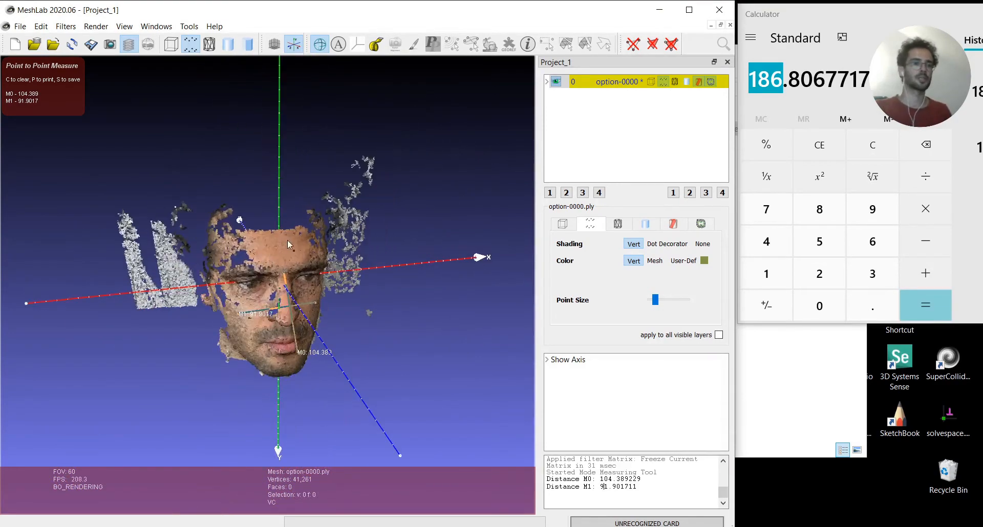
pyautogui.scroll(3, 236, 322)
pyautogui.scroll(-2, 241, 324)
pyautogui.scroll(5, 243, 325)
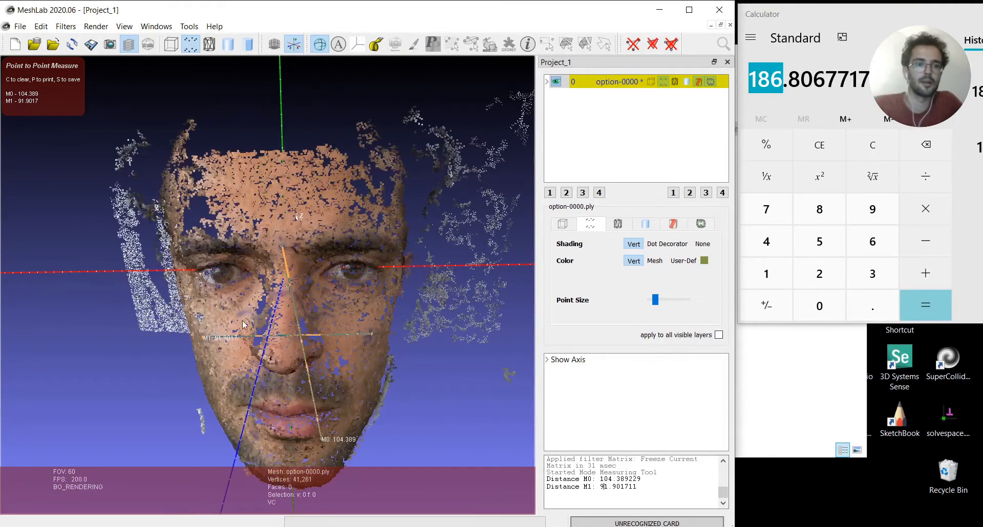
pyautogui.moveTo(244, 324); pyautogui.dragTo(277, 327)
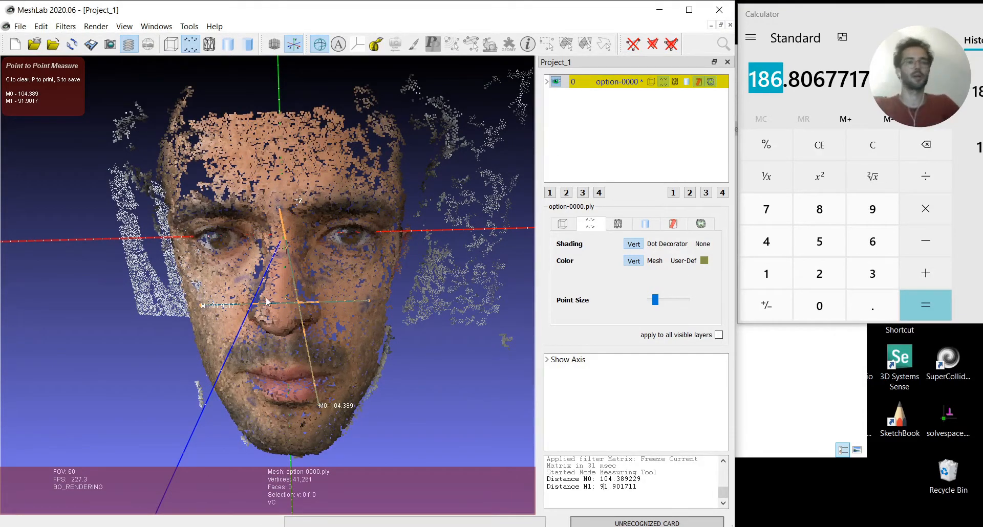
pyautogui.scroll(-6, 272, 173)
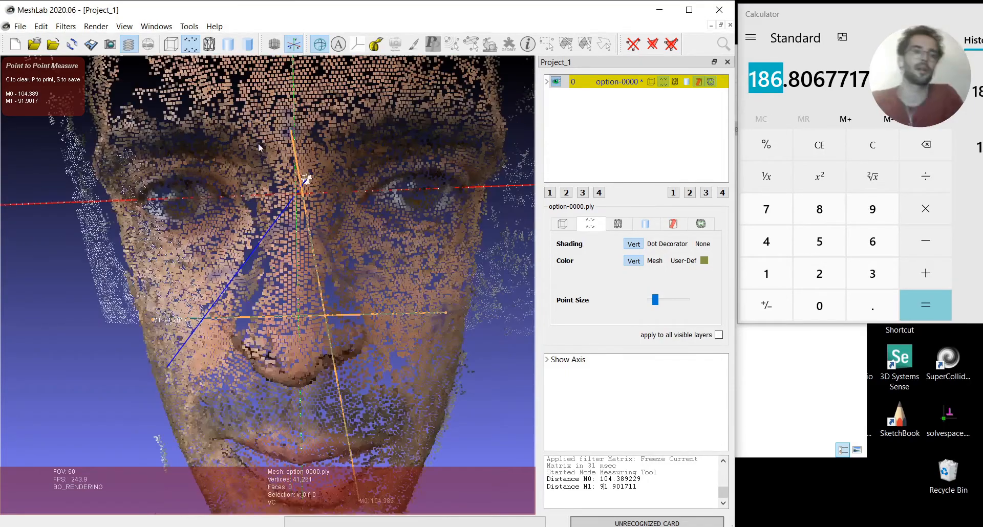
pyautogui.moveTo(230, 215); pyautogui.dragTo(328, 235)
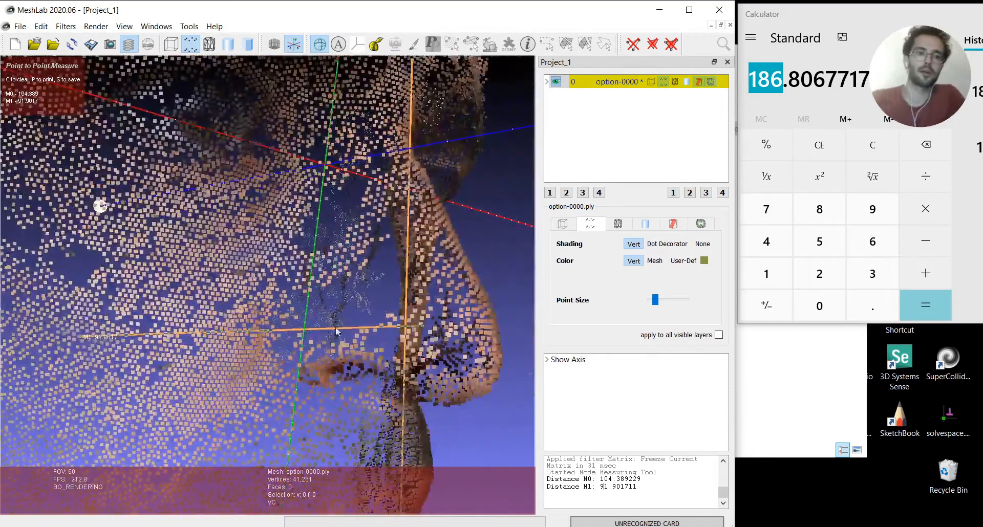
pyautogui.scroll(4, 97, 315)
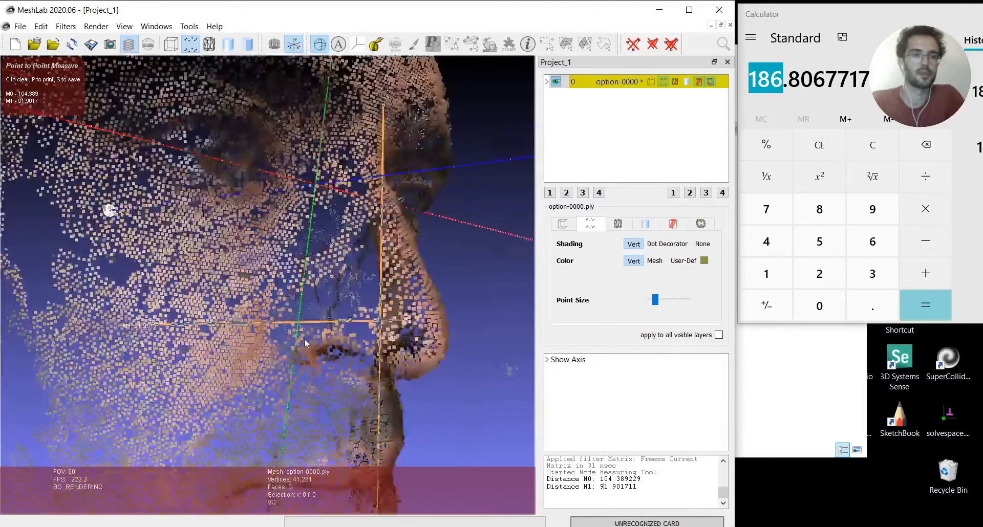
pyautogui.moveTo(231, 287); pyautogui.dragTo(155, 431)
pyautogui.moveTo(326, 200); pyautogui.dragTo(435, 410)
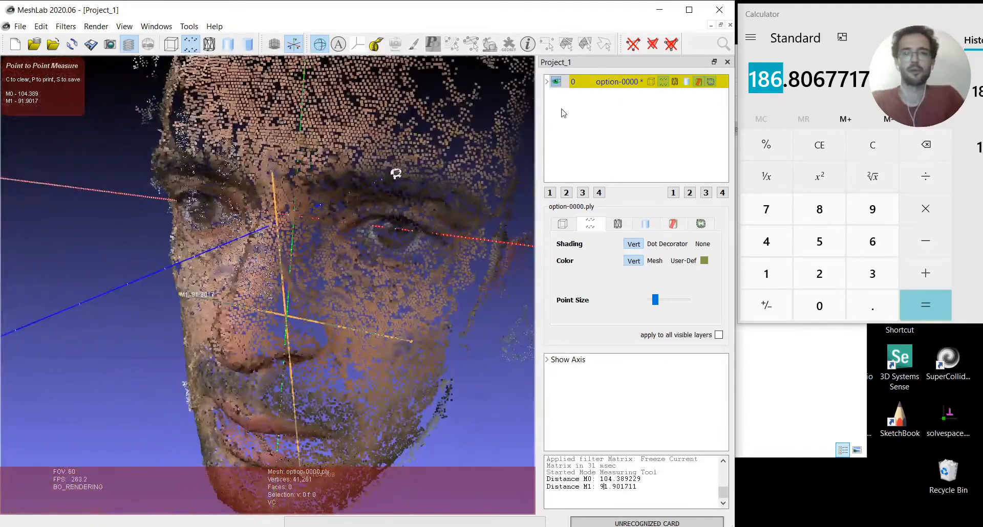
pyautogui.click(689, 10)
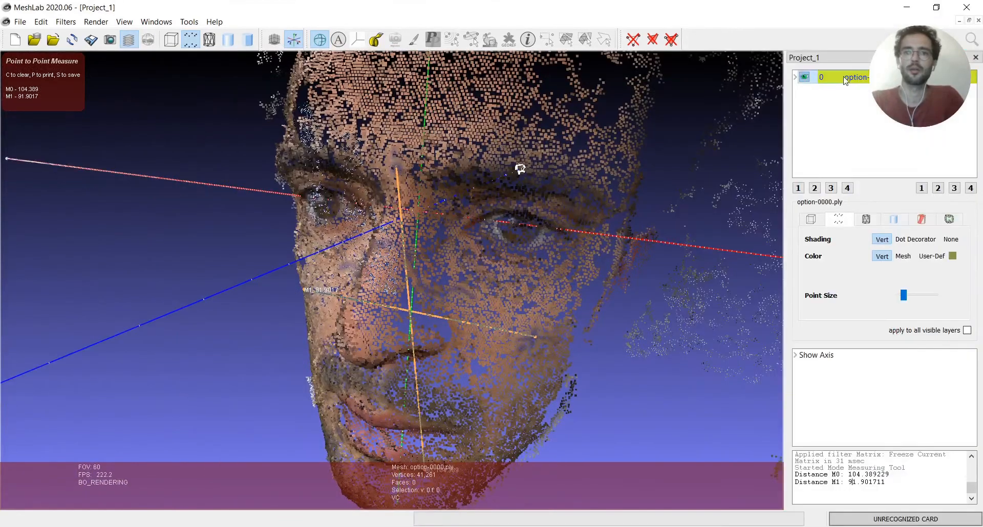
# Search the available filters for "poisson" to look up the Screened Poisson surface reconstruction
pyautogui.click(974, 46)
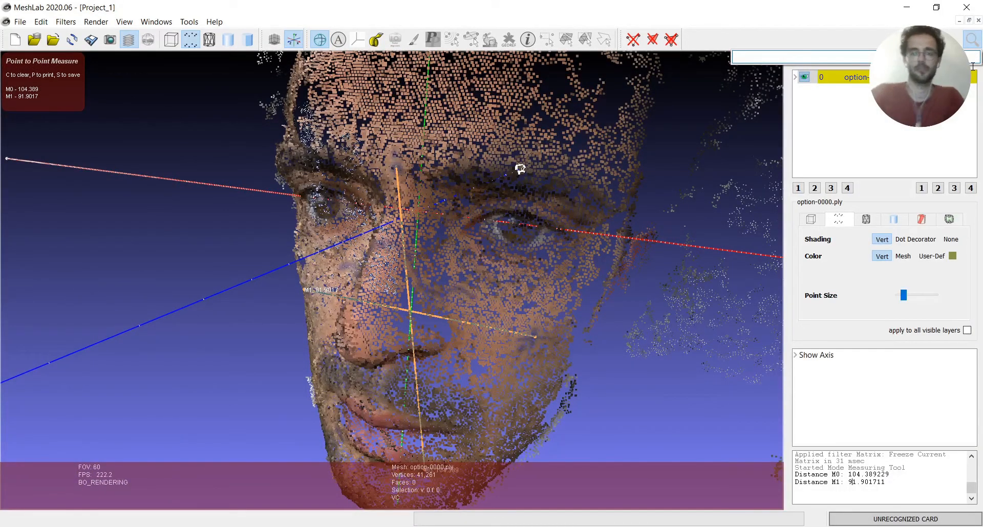
pyautogui.write('poisoo')
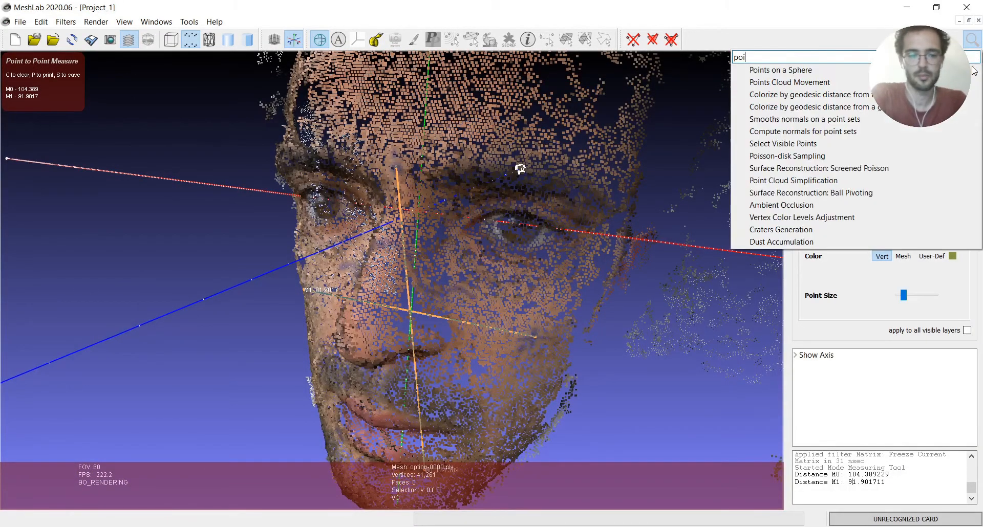
pyautogui.press('BackSpace')
pyautogui.press('BackSpace')
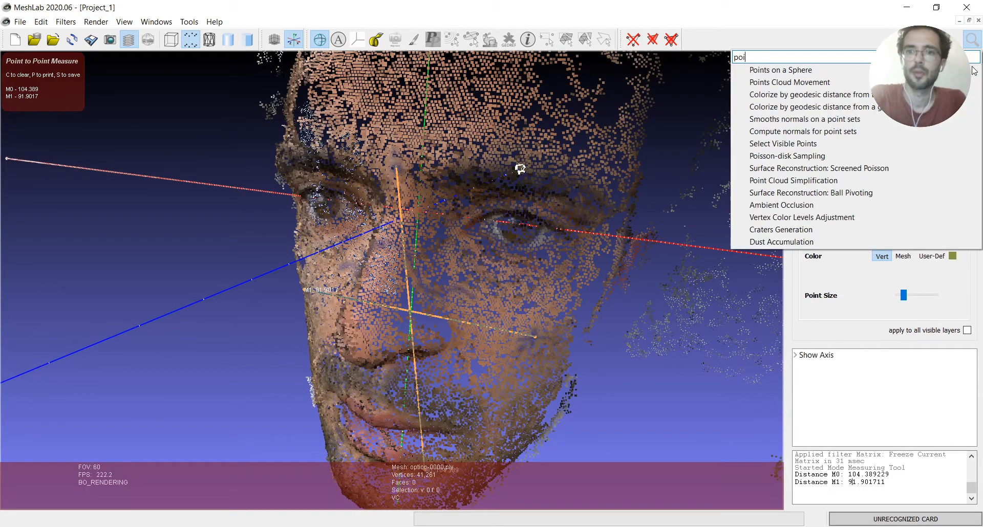
pyautogui.write('sson')
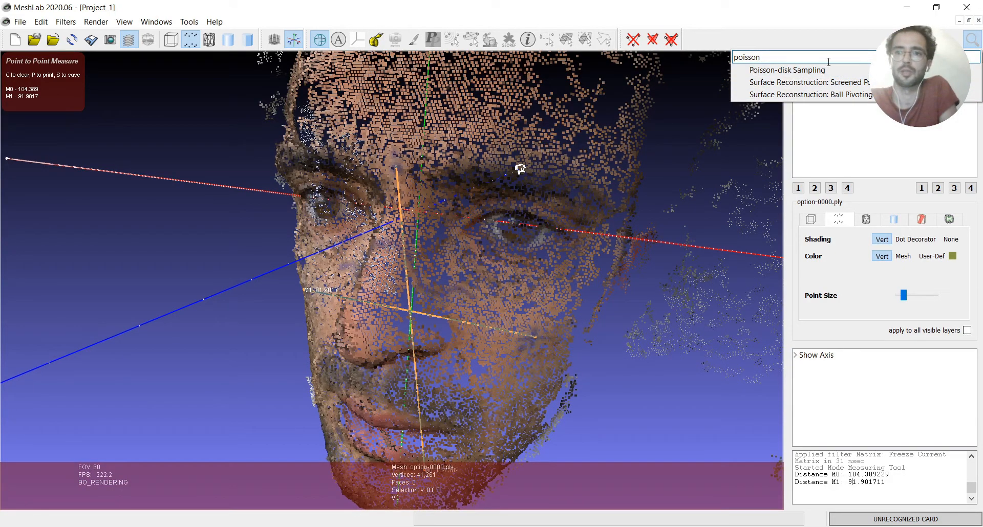
pyautogui.moveTo(820, 85)
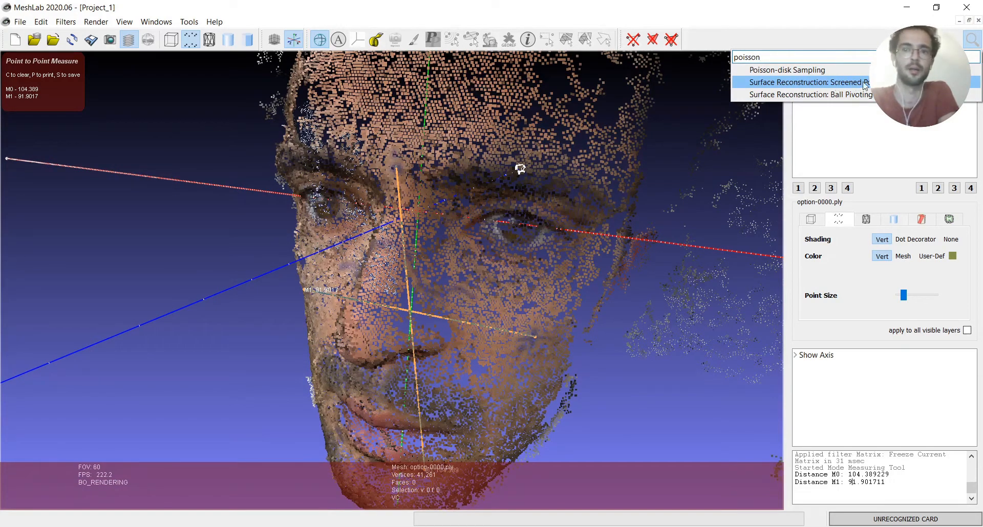
pyautogui.click(669, 143)
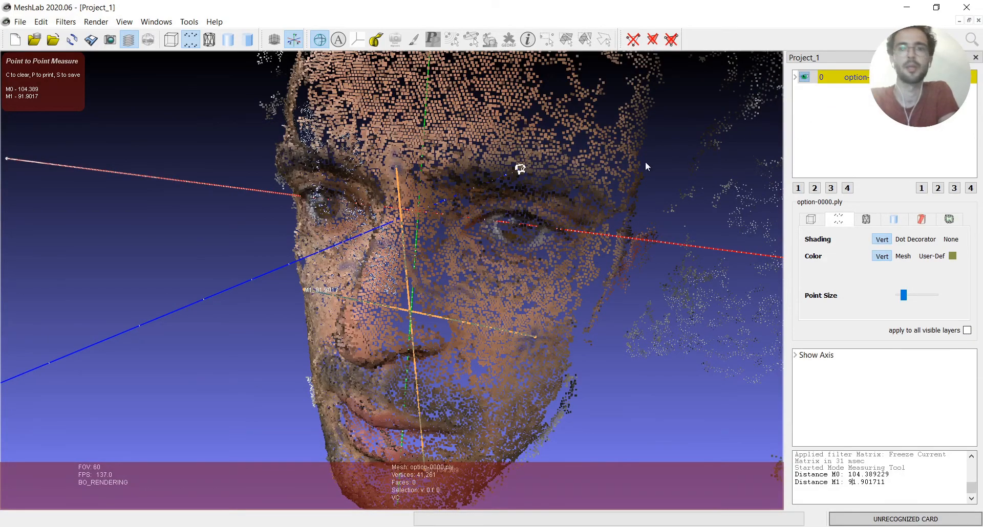
# Start saving the project as a MeshLab Project (*.mlp) and browse to the Subset-Small folder inside Zephyr on the Desktop
pyautogui.scroll(-8, 604, 189)
pyautogui.moveTo(542, 218); pyautogui.dragTo(405, 281)
pyautogui.click(20, 22)
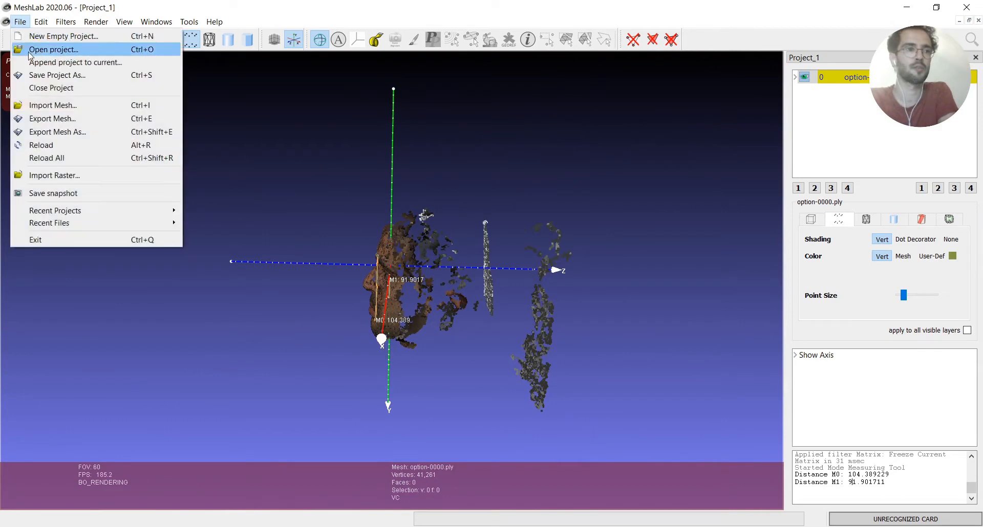
pyautogui.click(46, 75)
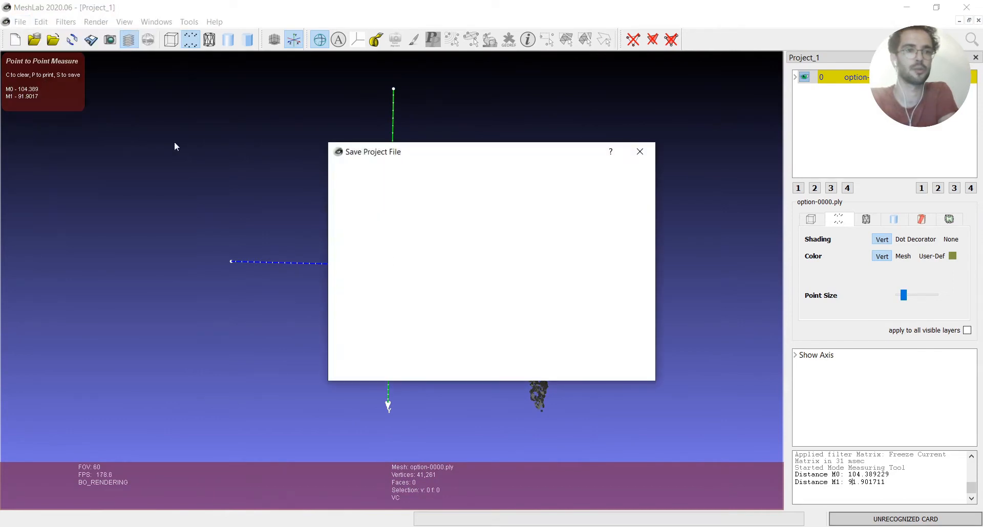
pyautogui.click(435, 354)
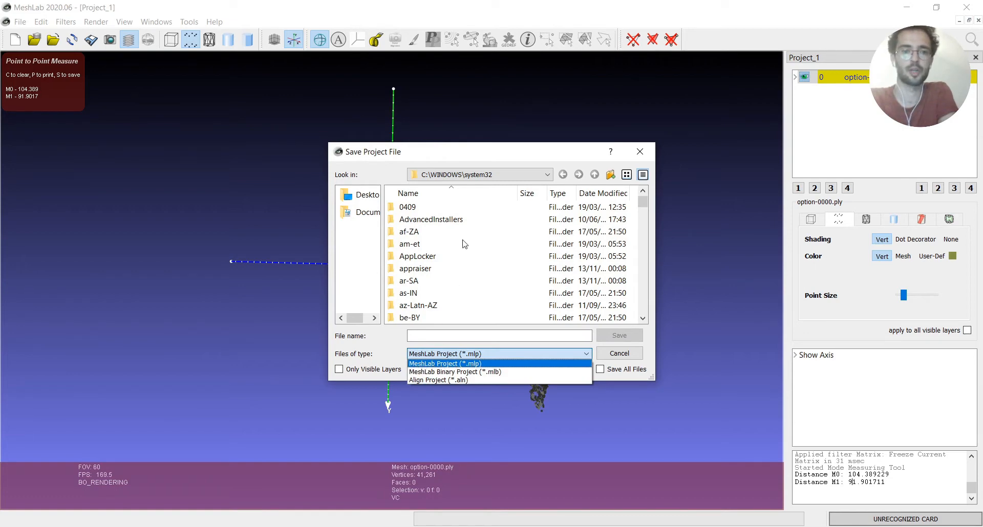
pyautogui.click(363, 200)
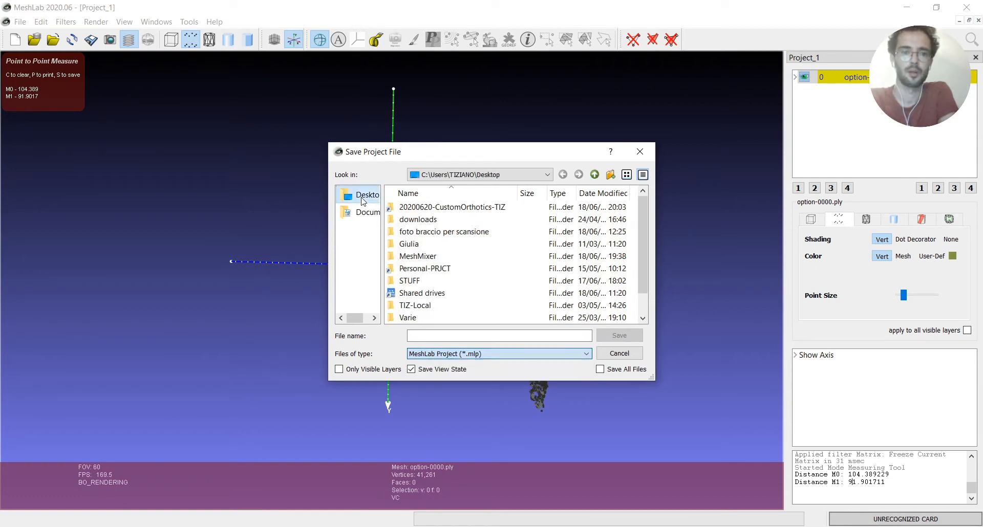
pyautogui.scroll(-1, 420, 244)
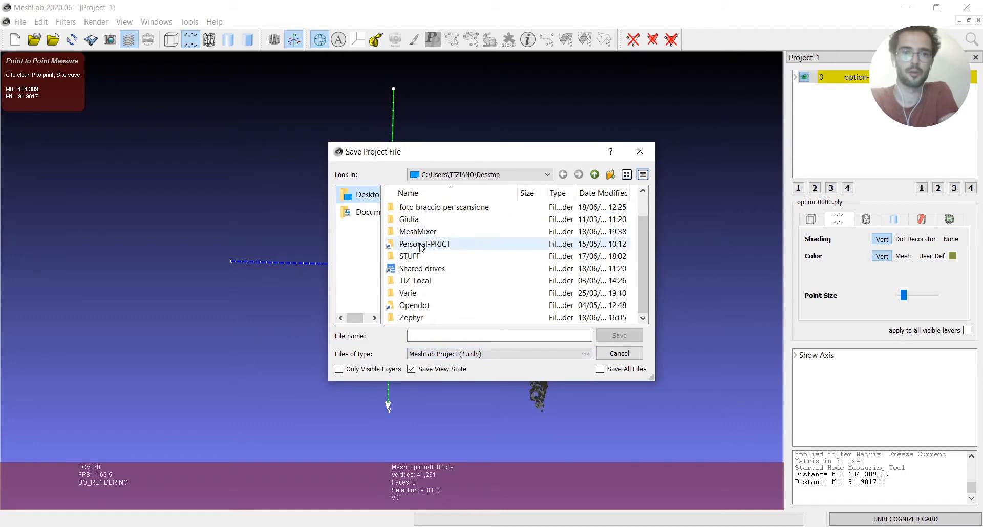
pyautogui.doubleClick(410, 318)
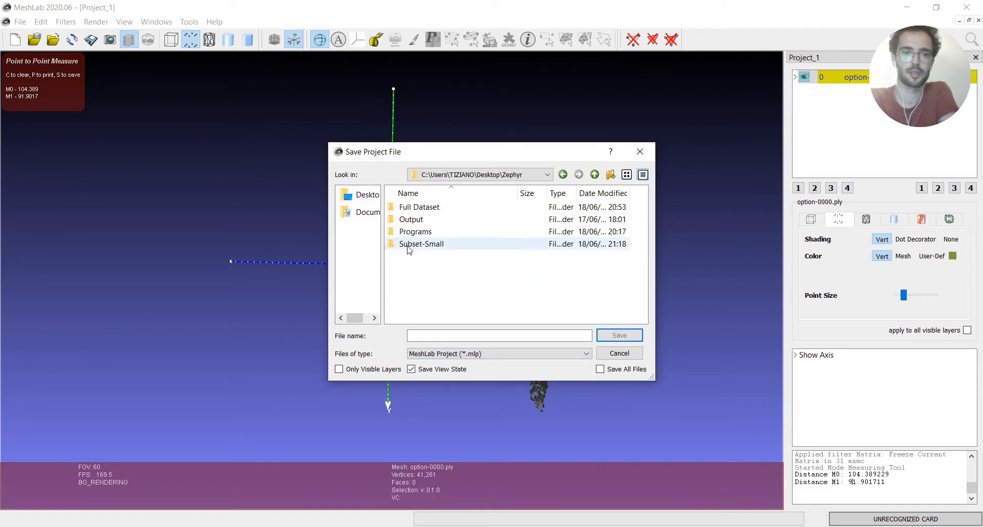
pyautogui.doubleClick(408, 245)
# Name the project file Small-Reconstruct and save it
pyautogui.click(455, 335)
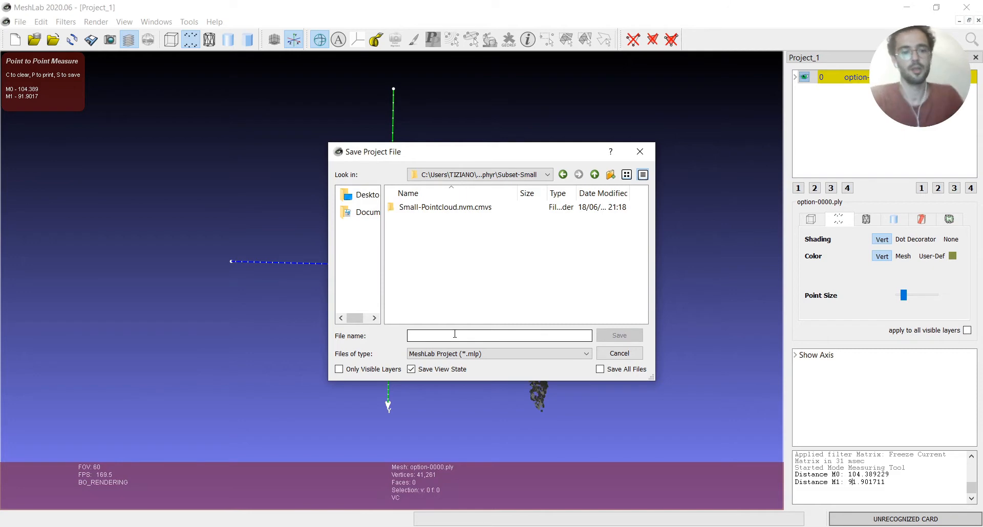
pyautogui.write('Smal')
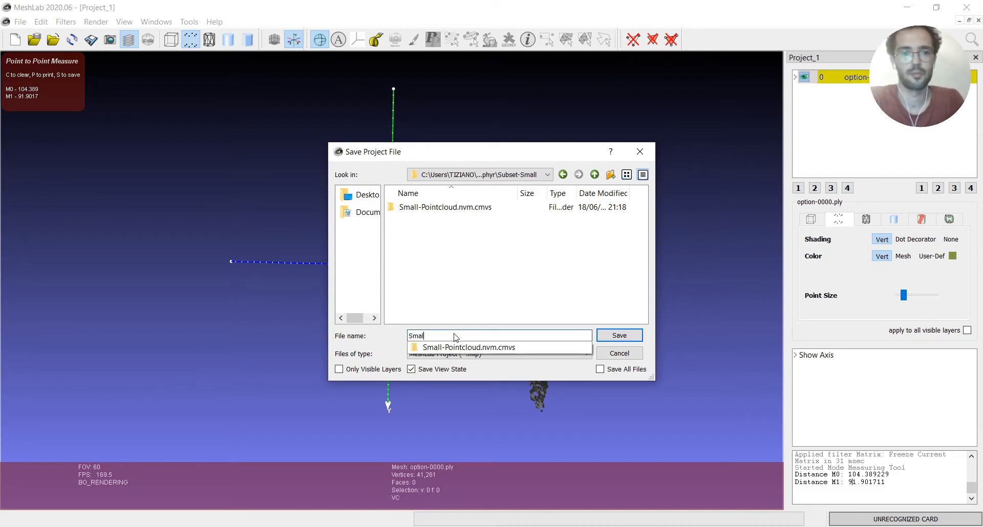
pyautogui.write('l-Reconstruct')
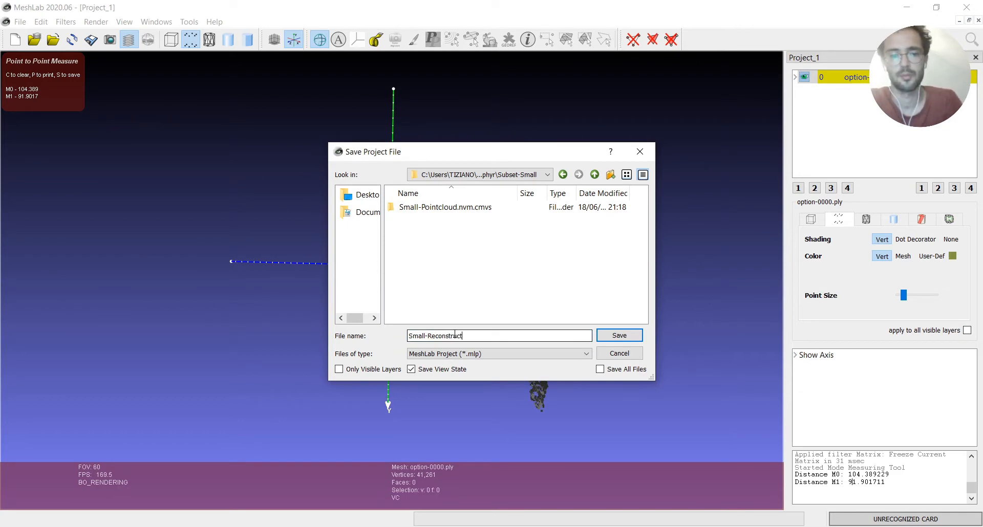
pyautogui.press('Return')
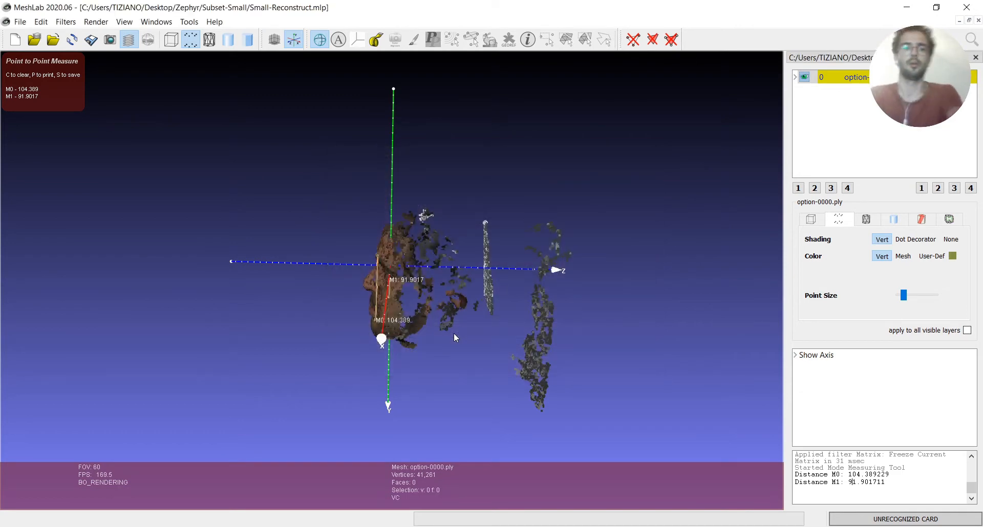
# Leave the measuring tool and delete the stray background points behind the head in a side view
pyautogui.moveTo(453, 332); pyautogui.dragTo(372, 286)
pyautogui.scroll(5, 420, 301)
pyautogui.scroll(3, 296, 305)
pyautogui.scroll(-9, 307, 312)
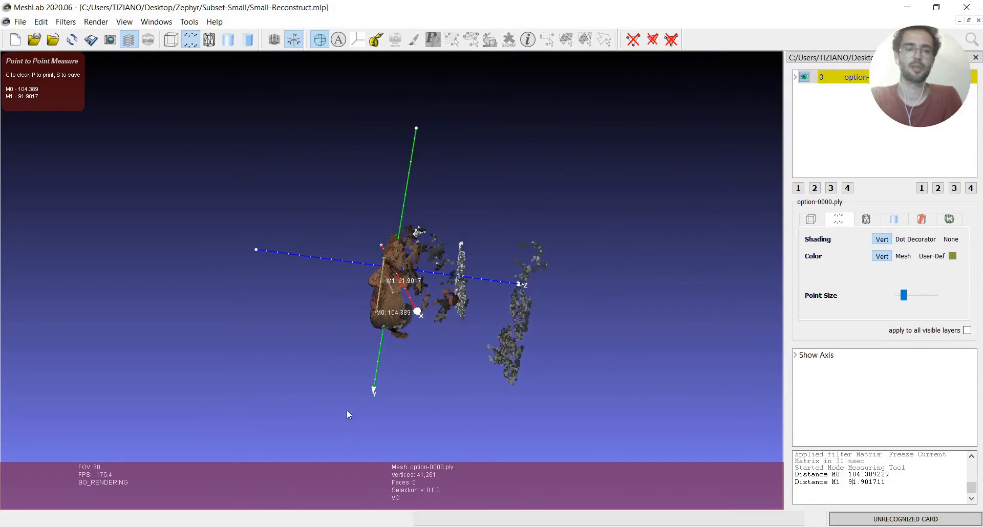
pyautogui.moveTo(630, 279); pyautogui.dragTo(581, 281)
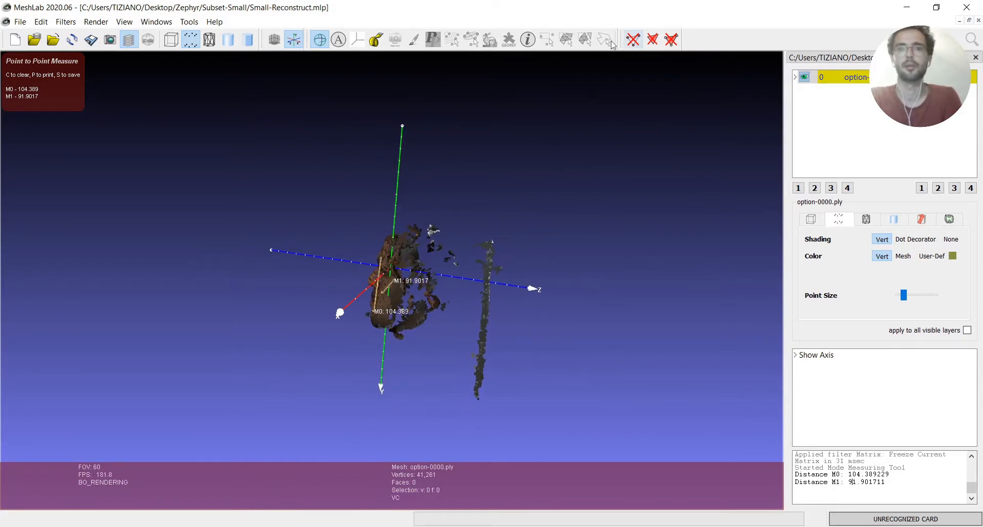
pyautogui.moveTo(373, 183); pyautogui.dragTo(370, 160)
pyautogui.click(376, 40)
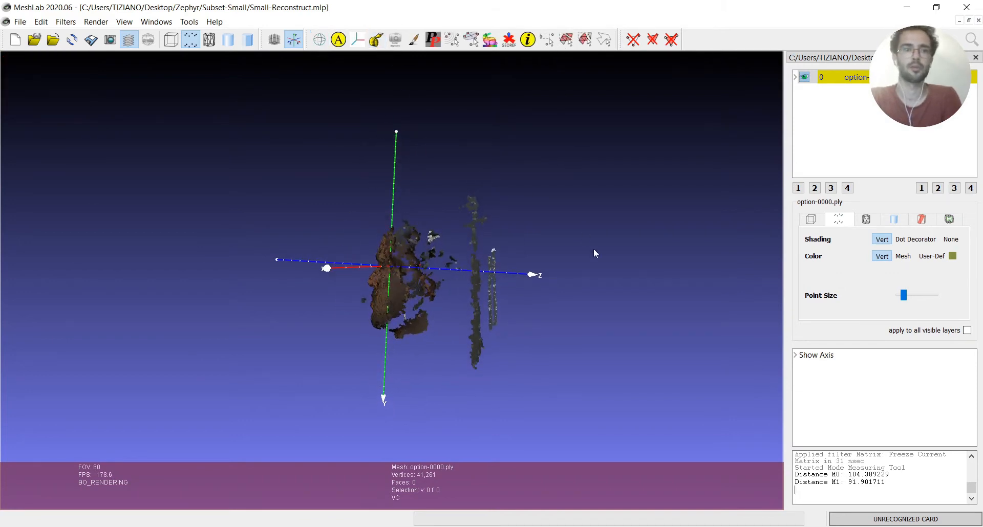
pyautogui.moveTo(594, 248)
pyautogui.mouseDown()
pyautogui.moveTo(617, 242)
pyautogui.moveTo(618, 261)
pyautogui.moveTo(607, 240)
pyautogui.mouseUp()
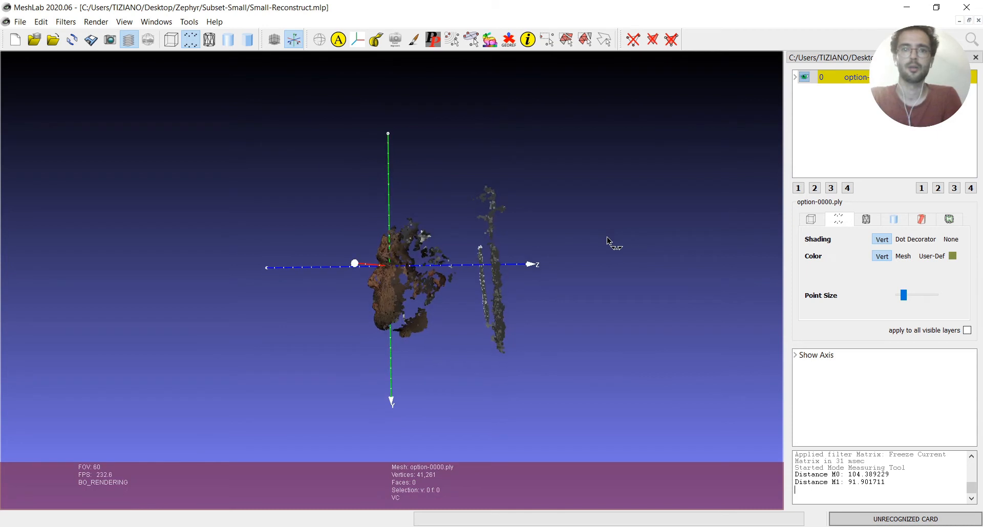
pyautogui.click(546, 39)
pyautogui.moveTo(589, 121); pyautogui.dragTo(430, 435)
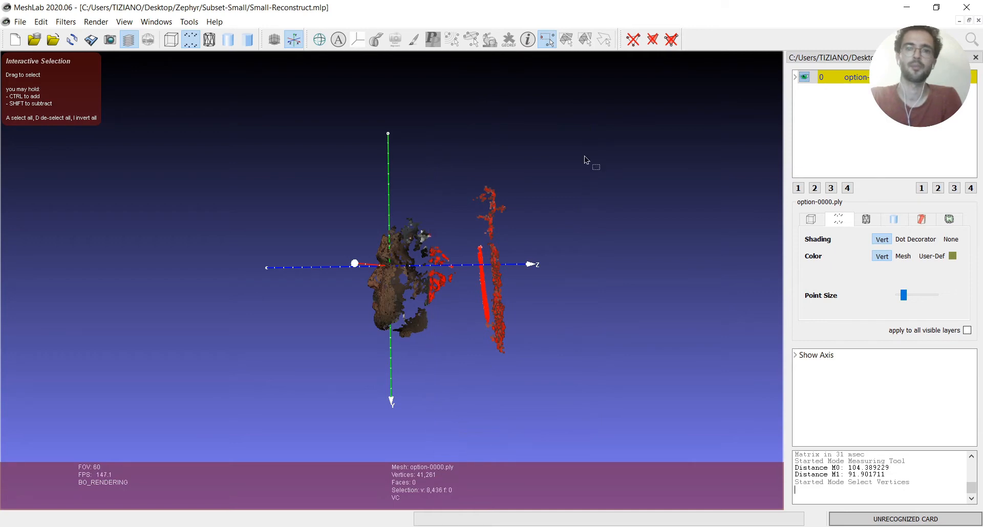
pyautogui.click(639, 37)
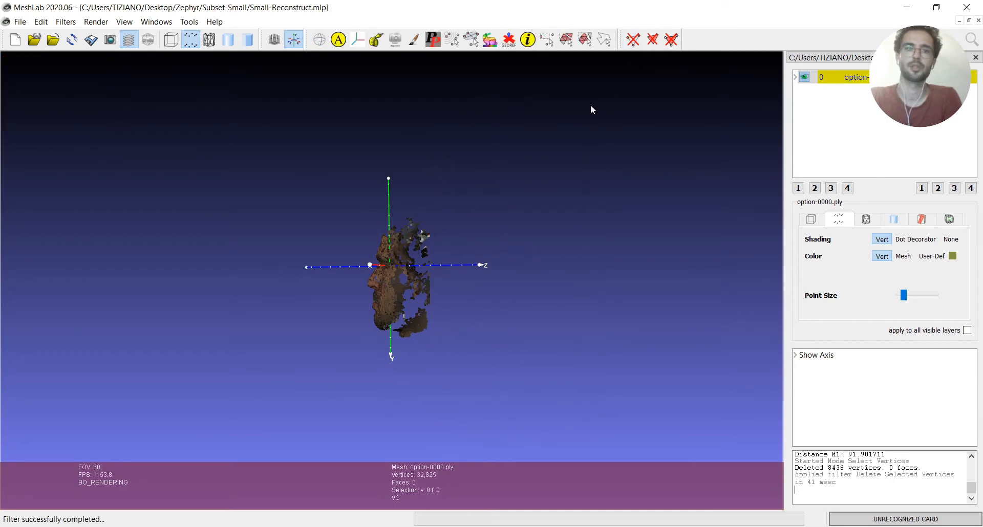
# Select and delete the scattered stray points beside the face, beyond the temple and cheek on the positive X side
pyautogui.moveTo(410, 212); pyautogui.dragTo(411, 211)
pyautogui.click(549, 40)
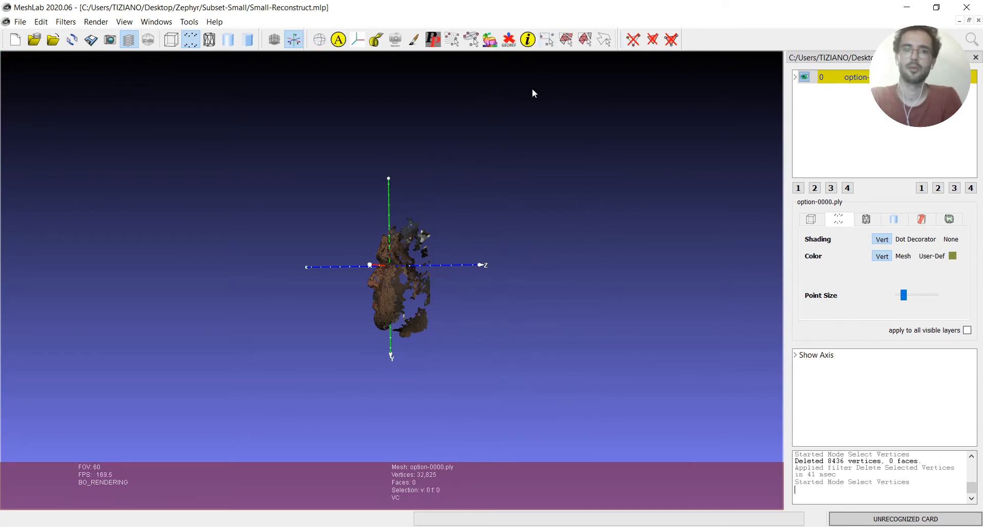
pyautogui.moveTo(533, 92); pyautogui.dragTo(447, 356)
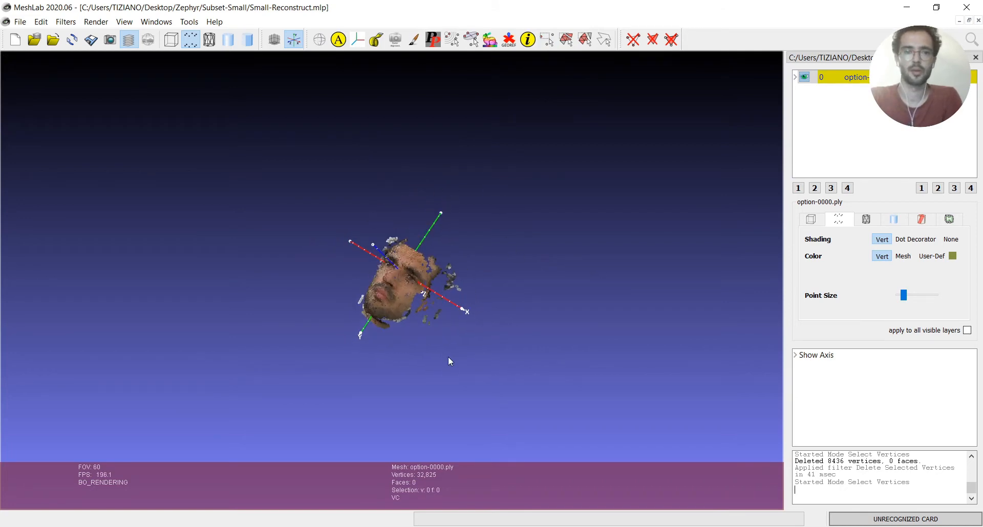
pyautogui.scroll(-5, 532, 336)
pyautogui.moveTo(647, 285); pyautogui.dragTo(605, 217)
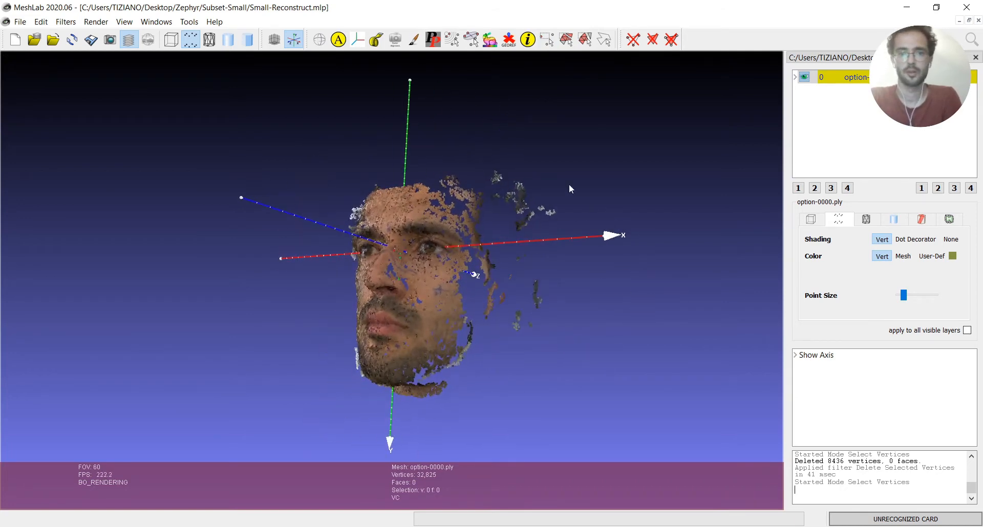
pyautogui.click(546, 39)
pyautogui.moveTo(633, 131); pyautogui.dragTo(477, 419)
pyautogui.click(634, 40)
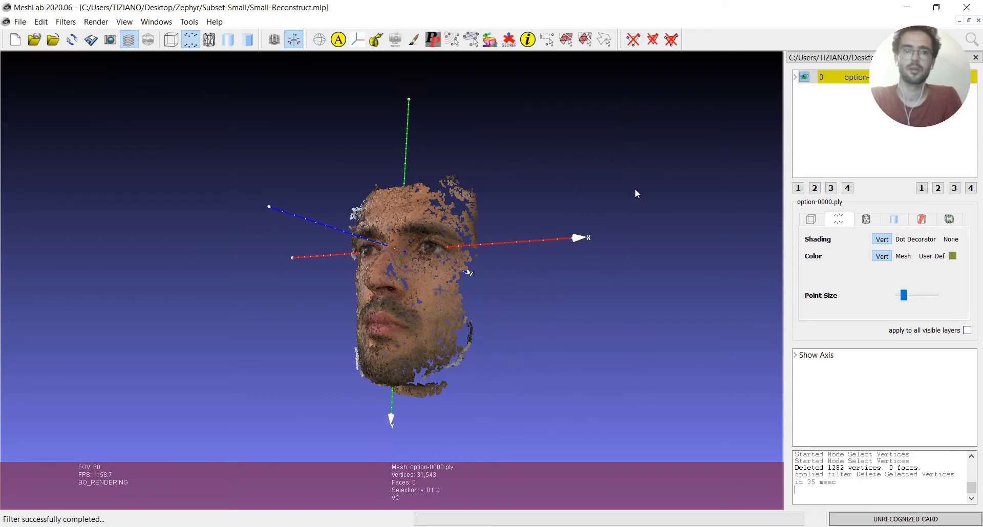
# Select and delete the sparse cluster of points along the upper edge of the forehead
pyautogui.moveTo(533, 55); pyautogui.dragTo(446, 190)
pyautogui.click(547, 40)
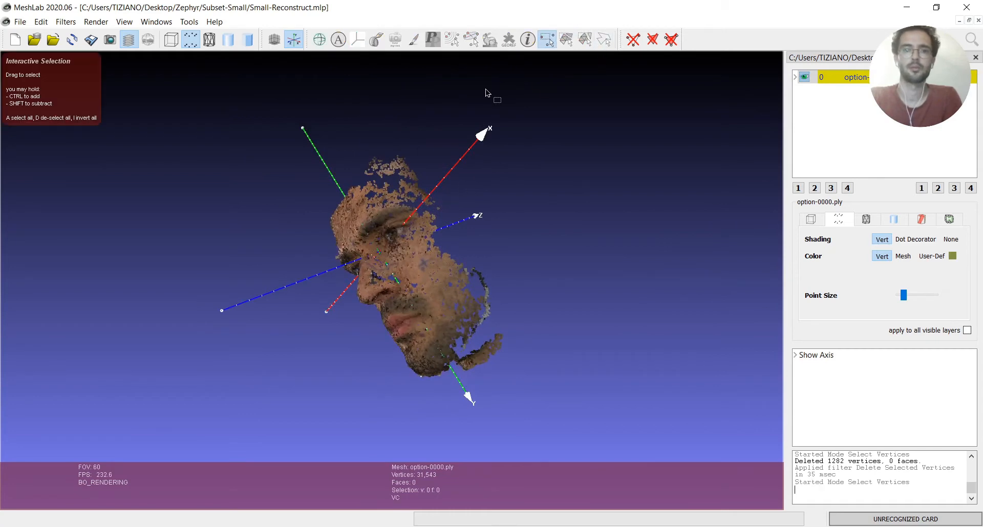
pyautogui.moveTo(489, 89); pyautogui.dragTo(312, 188)
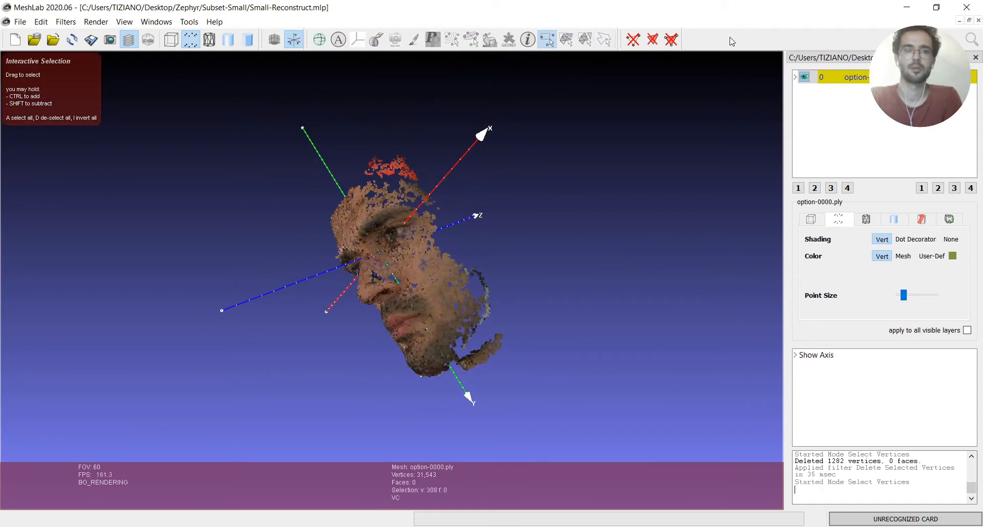
pyautogui.click(634, 39)
# Select and delete the stray neck and collar points below the chin
pyautogui.moveTo(625, 333); pyautogui.dragTo(564, 176)
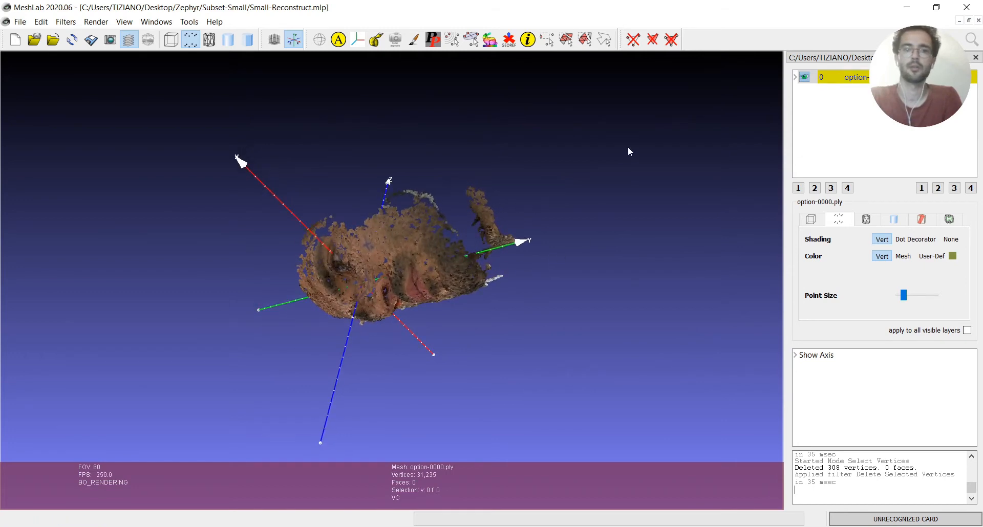
pyautogui.moveTo(628, 151); pyautogui.dragTo(606, 196)
pyautogui.click(547, 39)
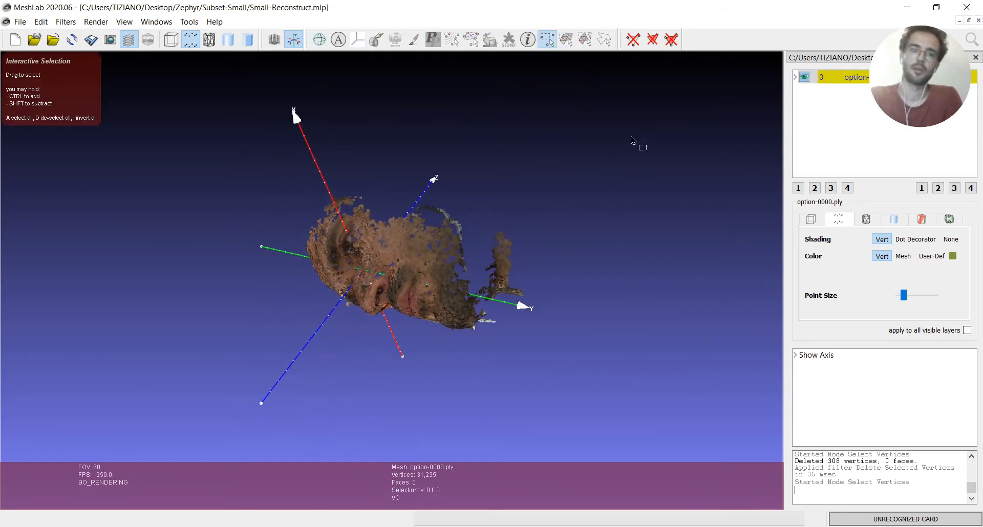
pyautogui.moveTo(633, 138); pyautogui.dragTo(495, 399)
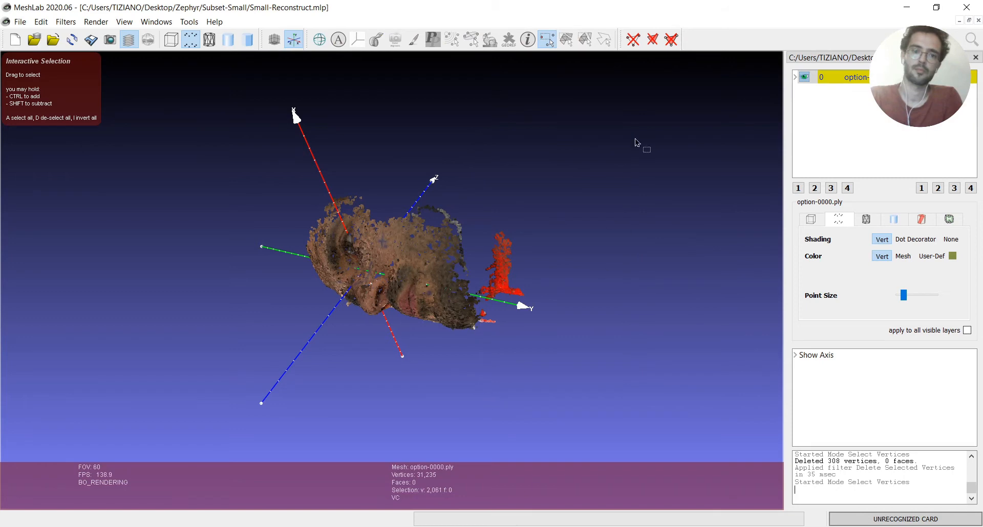
pyautogui.click(633, 40)
# Select and delete the ragged stray points behind the temple and cheek on the negative X side of the face
pyautogui.moveTo(263, 254); pyautogui.dragTo(471, 126)
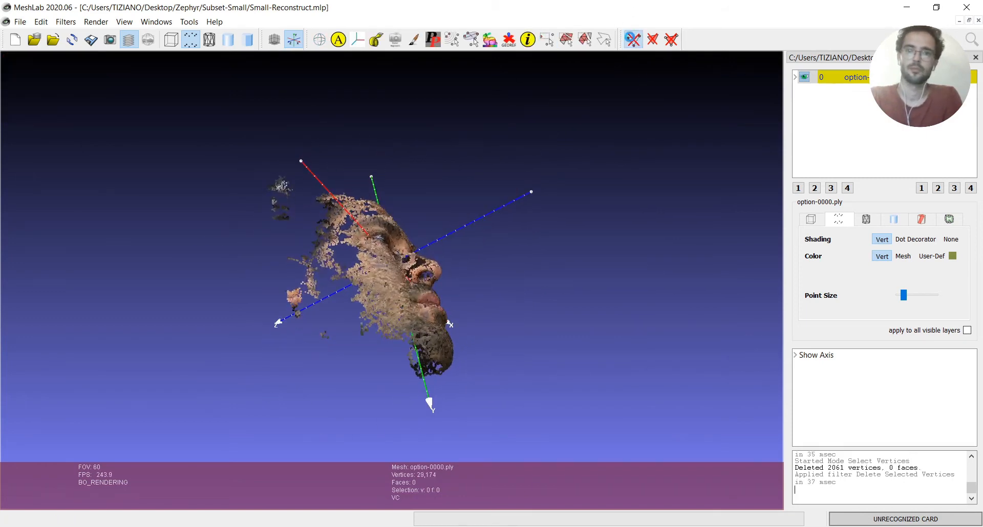
pyautogui.click(633, 40)
pyautogui.moveTo(213, 137); pyautogui.dragTo(353, 370)
pyautogui.click(546, 40)
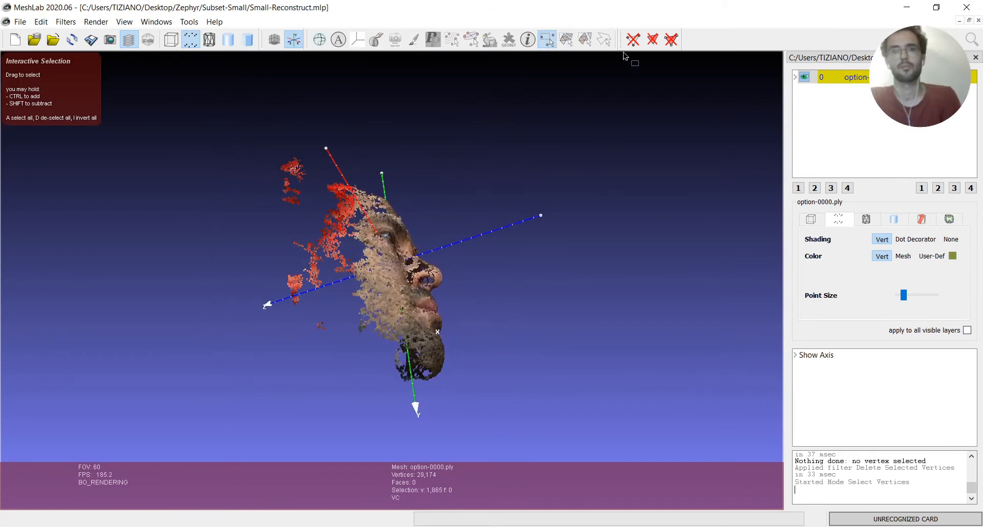
pyautogui.click(633, 40)
# Select and delete the small isolated cluster of points below the jaw on the negative X side
pyautogui.moveTo(644, 288); pyautogui.dragTo(383, 372)
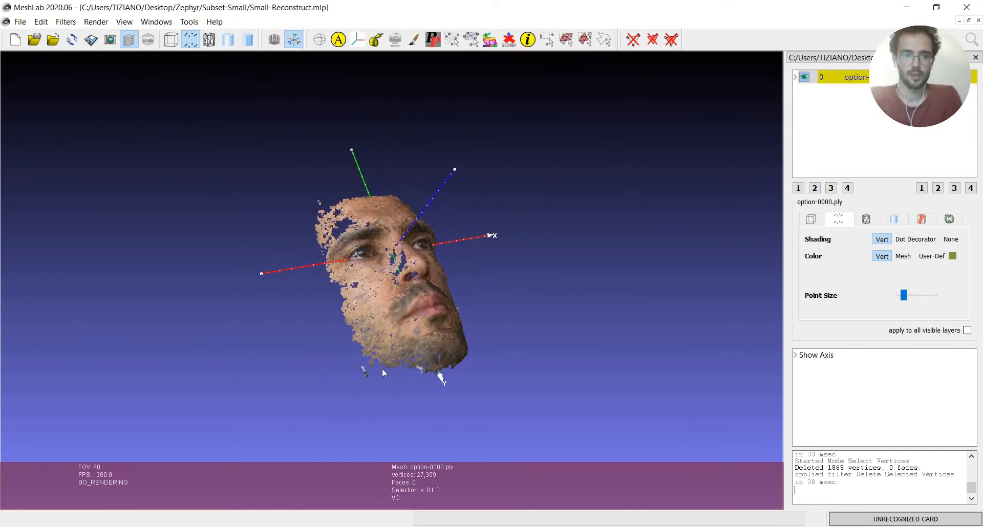
pyautogui.click(547, 39)
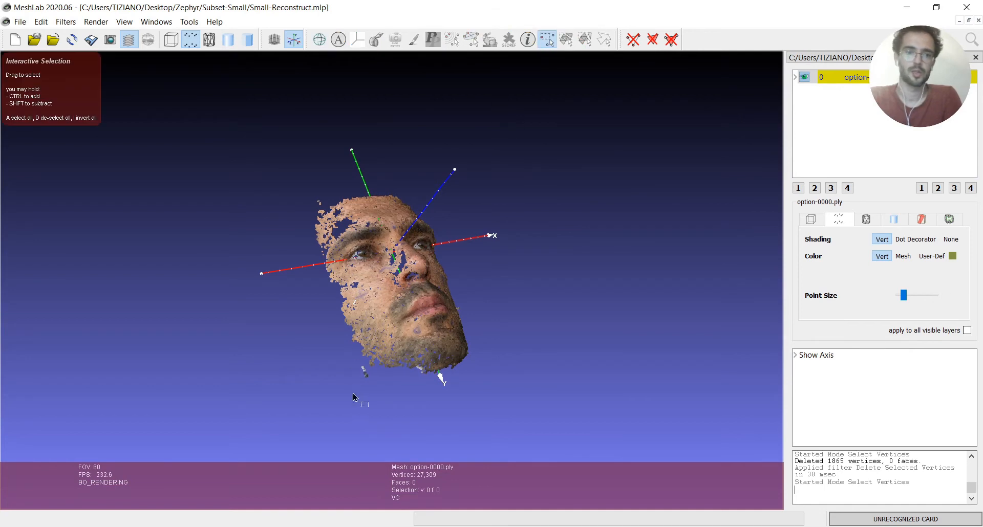
pyautogui.moveTo(345, 366); pyautogui.dragTo(346, 365)
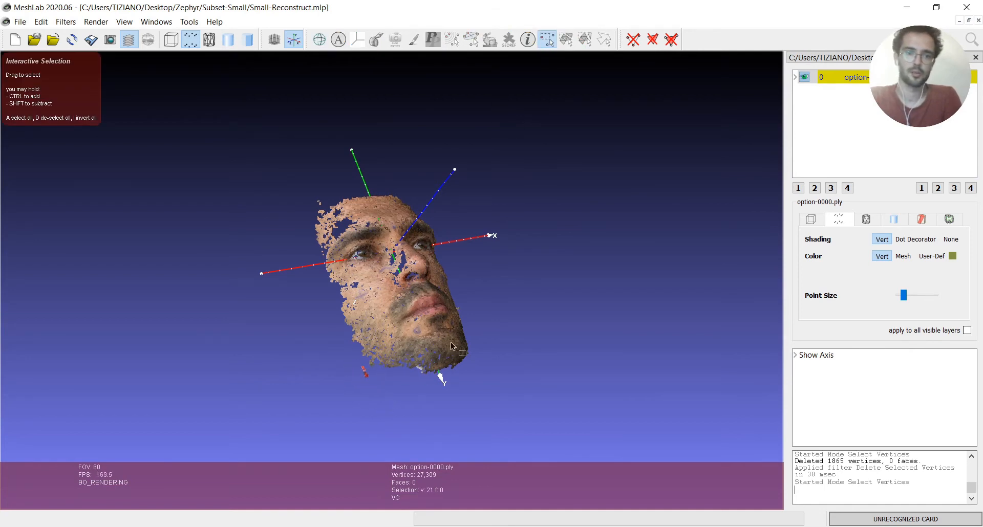
pyautogui.click(632, 40)
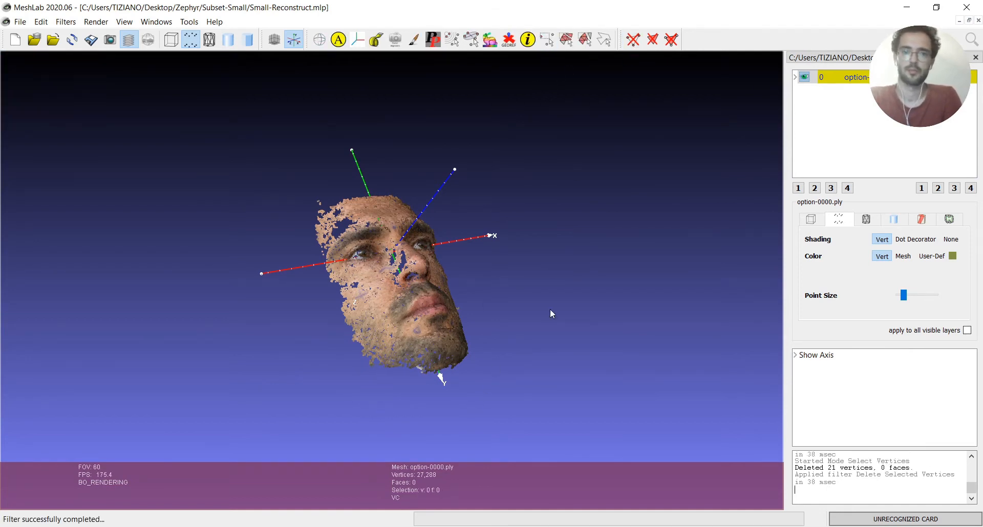
# Select and delete the few stray points floating above the forehead's upper corner on the negative X side
pyautogui.moveTo(549, 309); pyautogui.dragTo(418, 166)
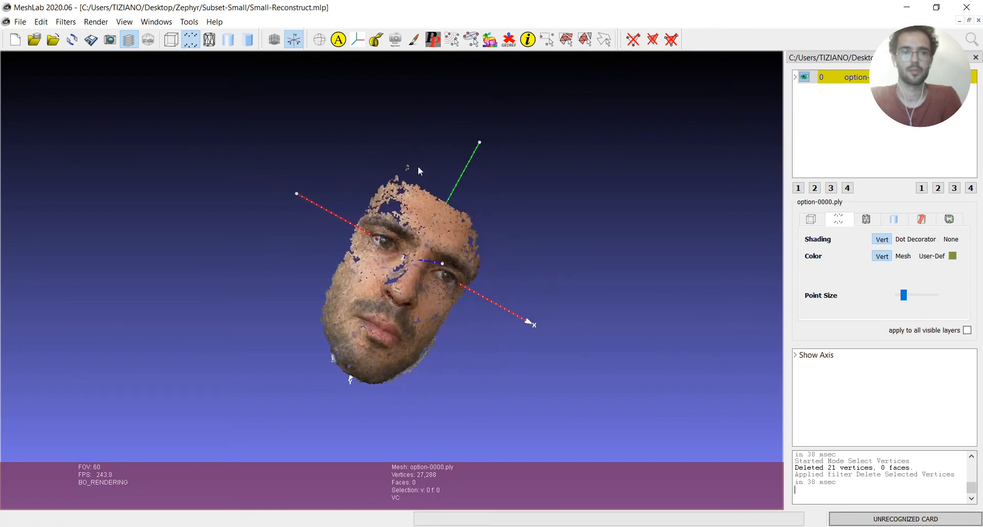
pyautogui.click(547, 40)
pyautogui.moveTo(434, 122); pyautogui.dragTo(342, 189)
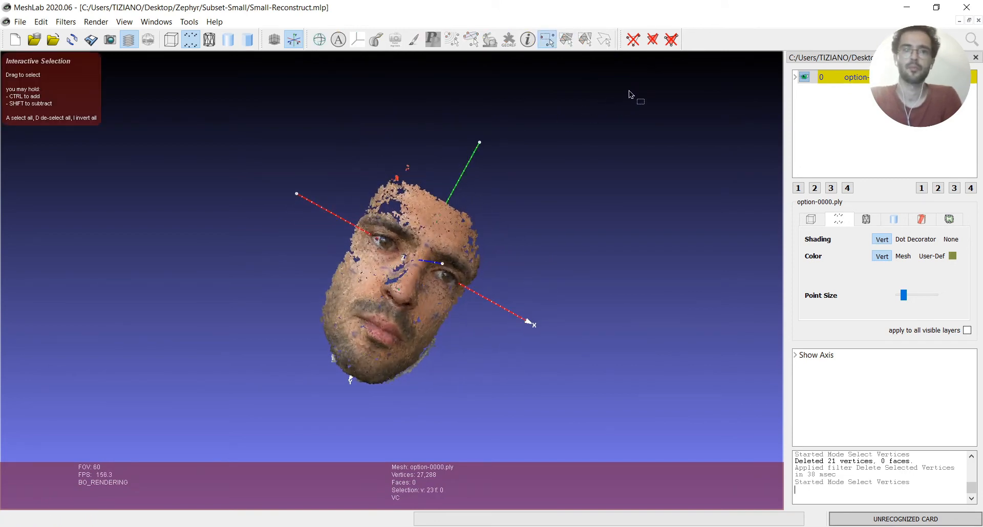
pyautogui.click(633, 39)
pyautogui.moveTo(706, 335); pyautogui.dragTo(256, 227)
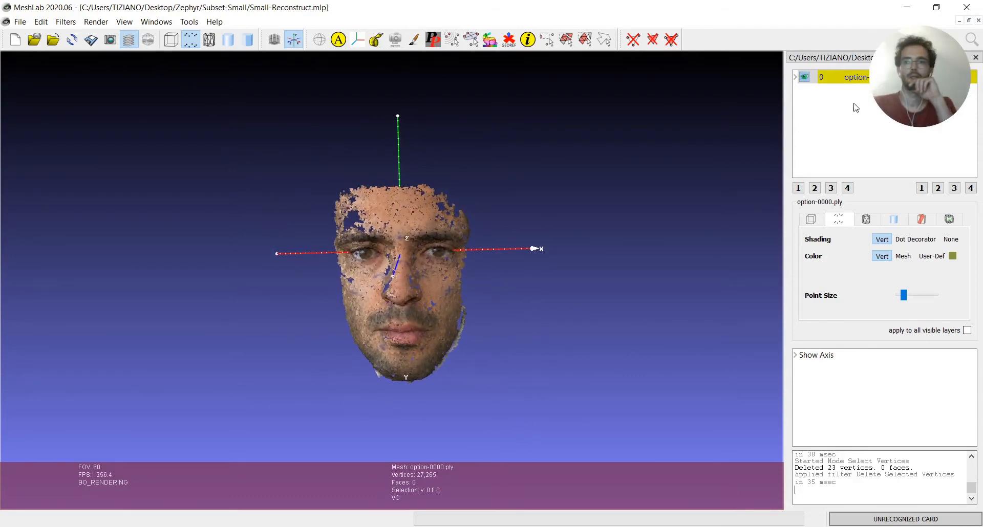
pyautogui.click(967, 37)
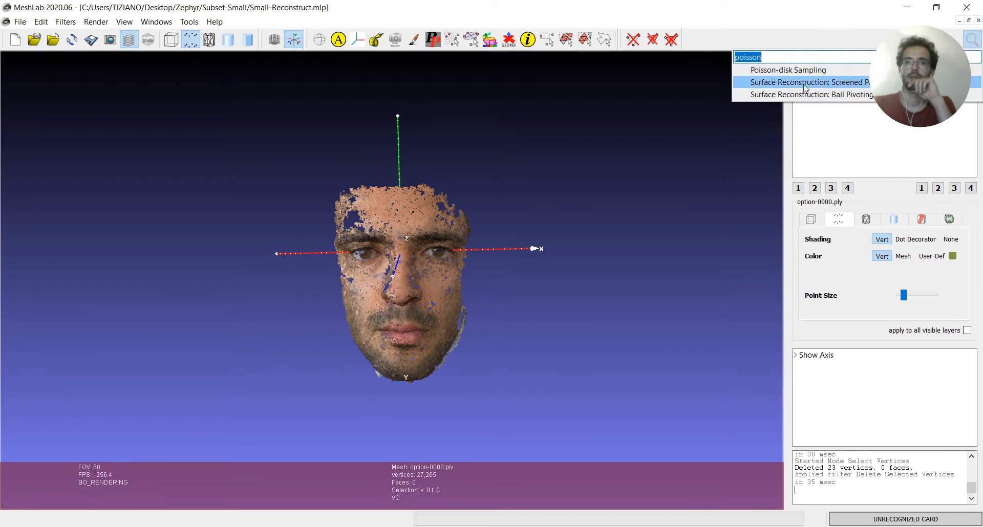
pyautogui.click(665, 175)
pyautogui.click(105, 25)
pyautogui.moveTo(69, 23)
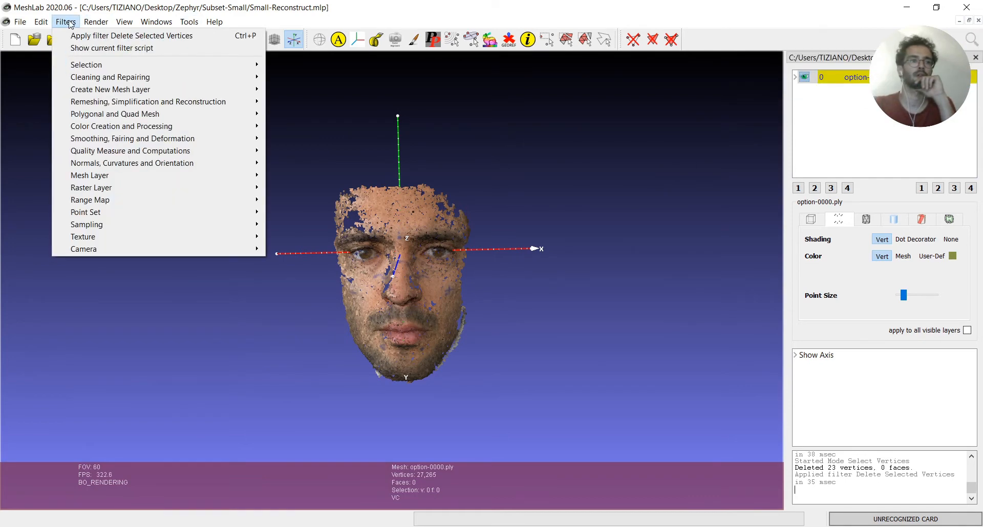
pyautogui.moveTo(104, 117)
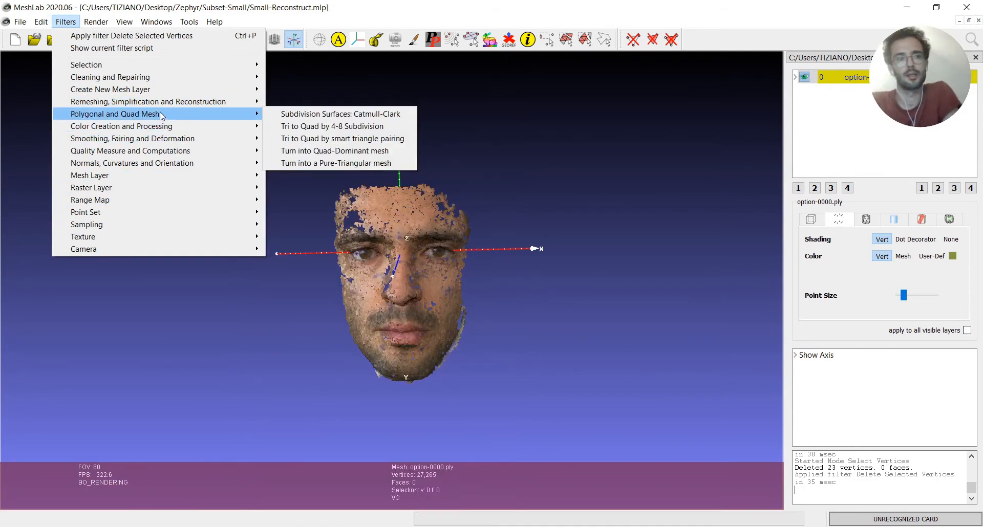
pyautogui.moveTo(159, 123)
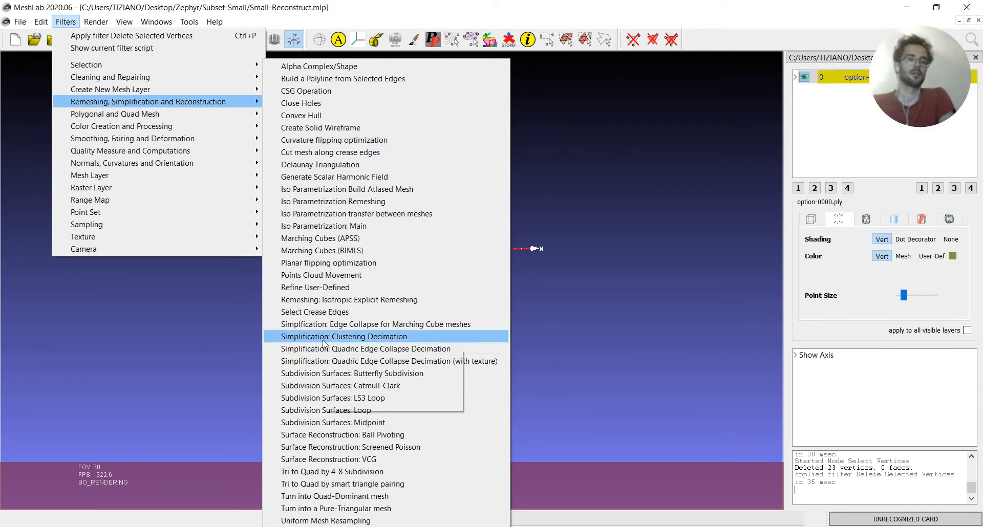
pyautogui.click(364, 6)
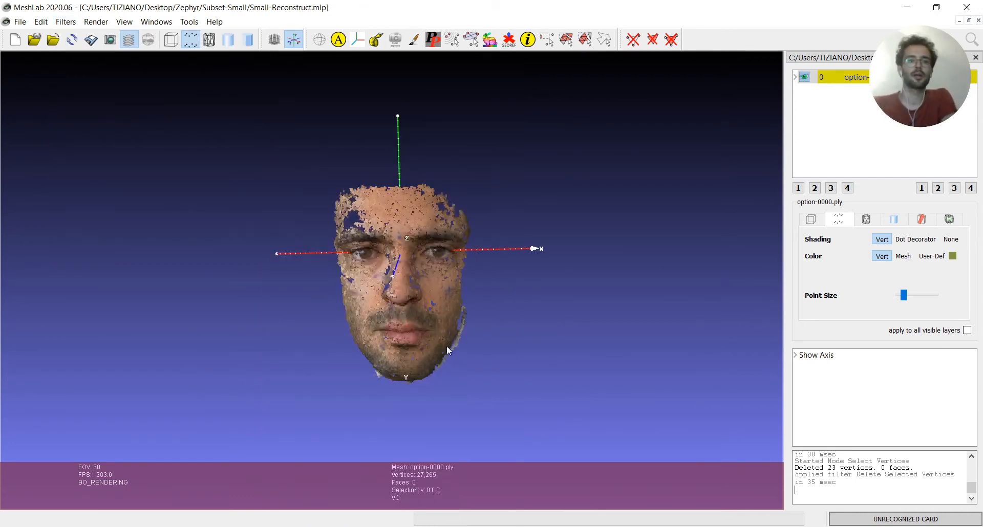
pyautogui.moveTo(446, 351); pyautogui.dragTo(589, 243)
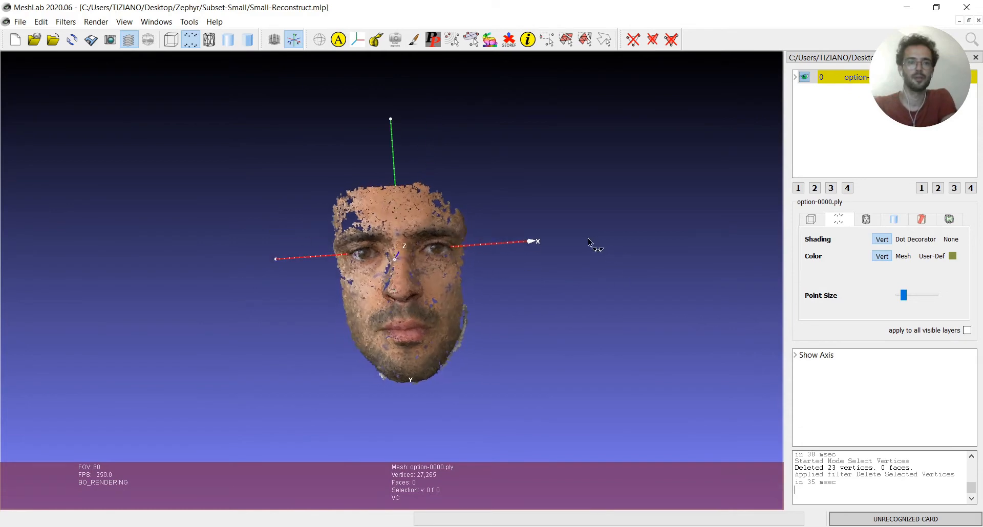
pyautogui.click(66, 22)
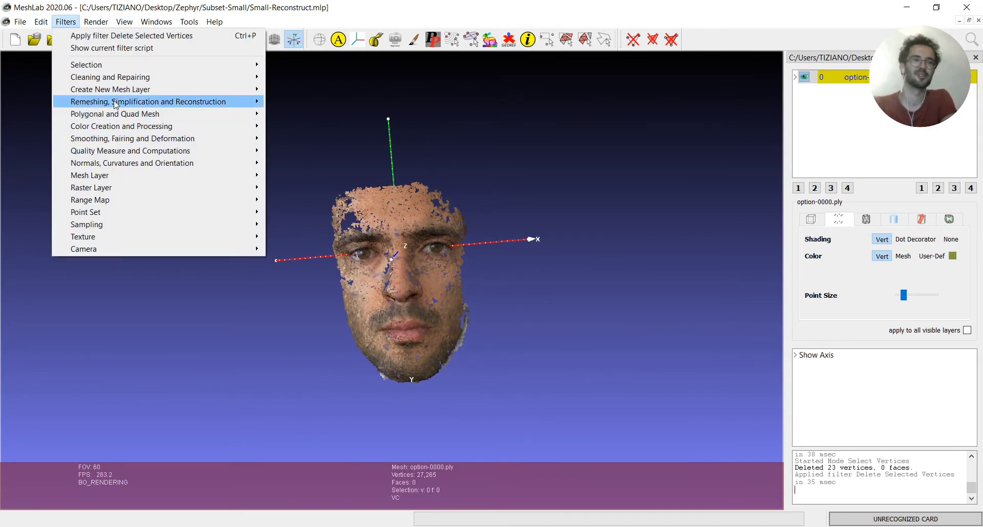
pyautogui.click(194, 386)
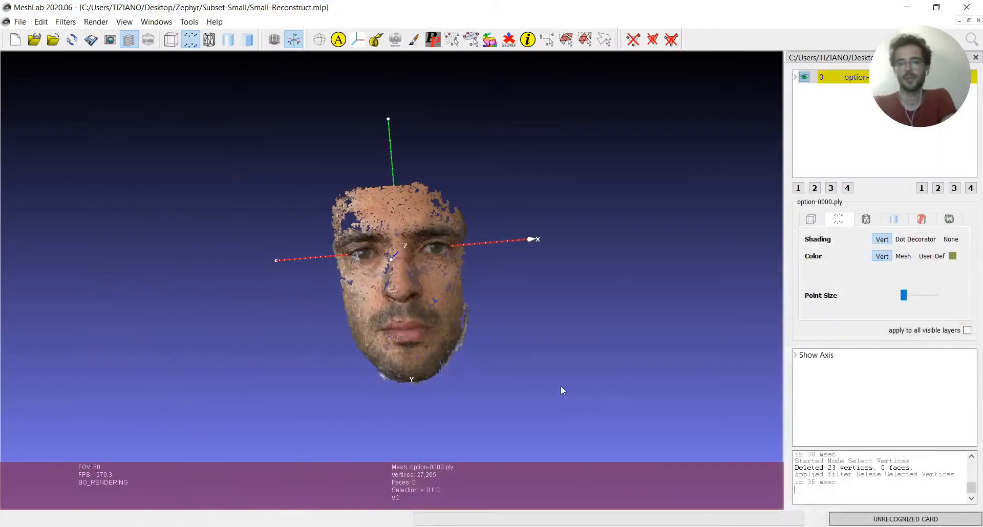
pyautogui.moveTo(768, 399); pyautogui.dragTo(860, 62)
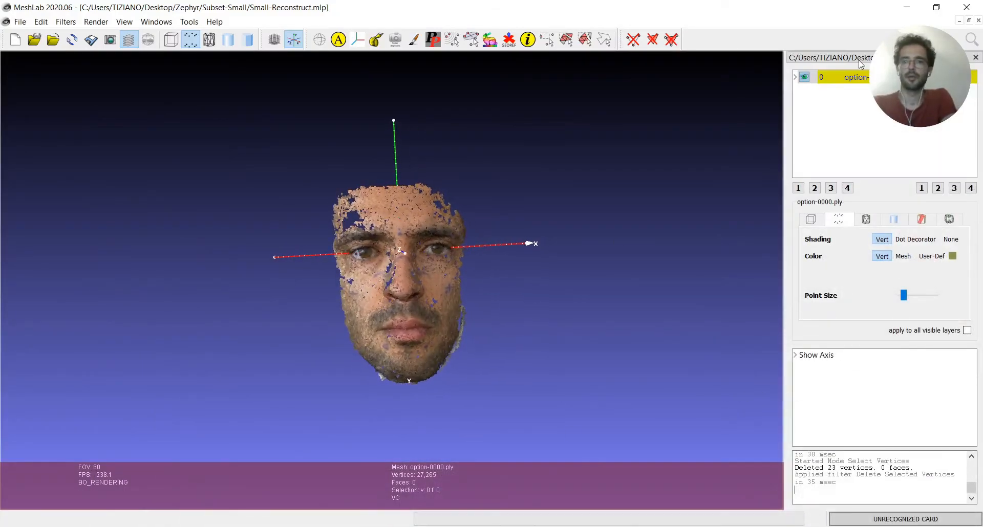
# Run Screened Poisson surface reconstruction on the cleaned point cloud with Reconstruction Depth 11 and Minimum Number of Samples 4
pyautogui.click(66, 21)
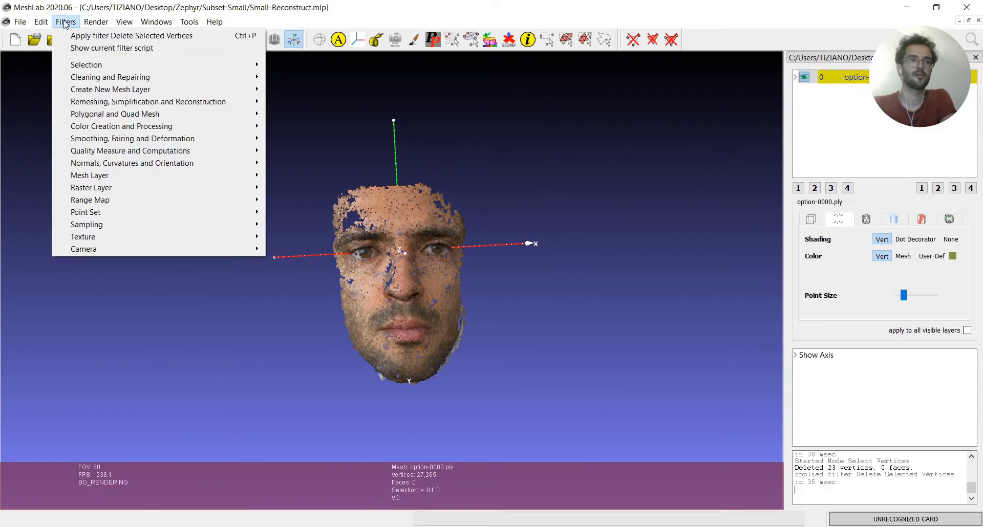
pyautogui.moveTo(259, 102)
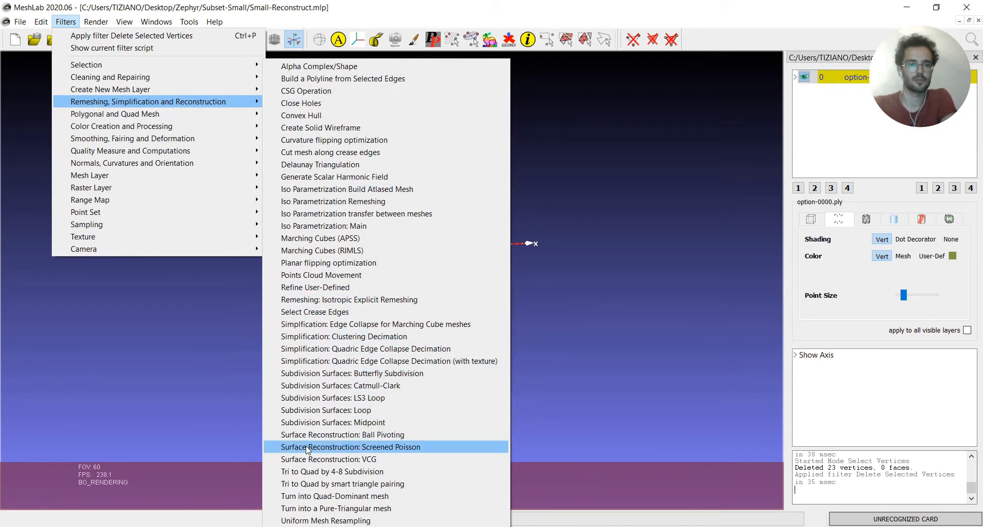
pyautogui.click(400, 448)
pyautogui.moveTo(492, 103); pyautogui.dragTo(650, 64)
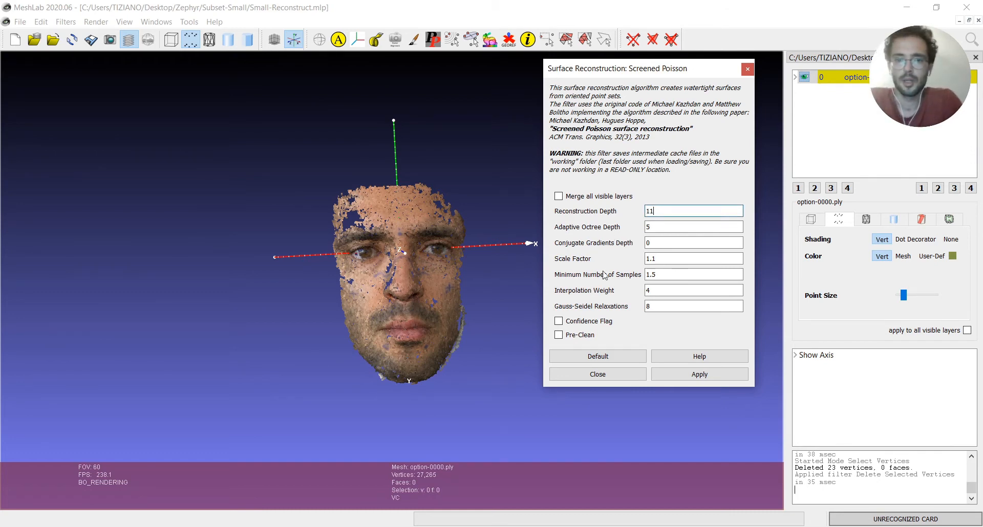
pyautogui.doubleClick(650, 275)
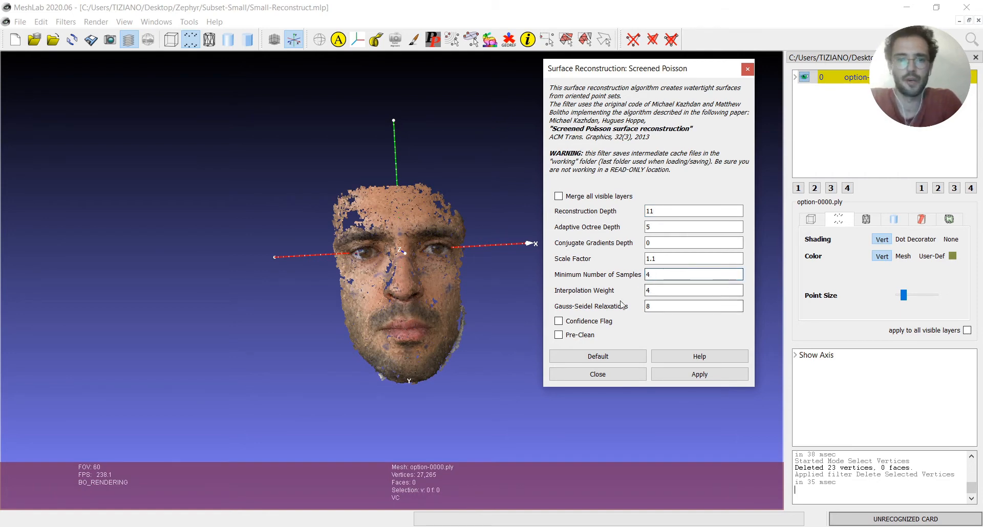
pyautogui.click(713, 377)
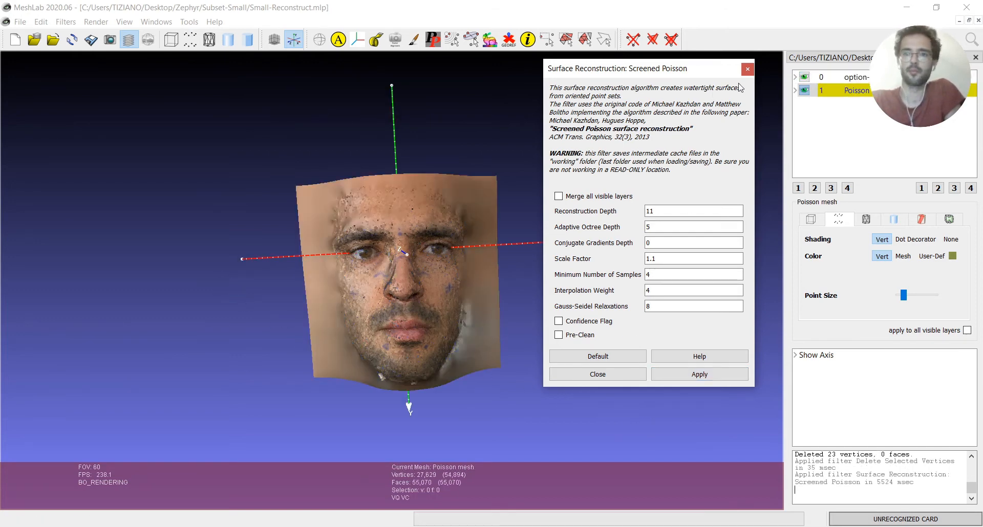
pyautogui.click(748, 68)
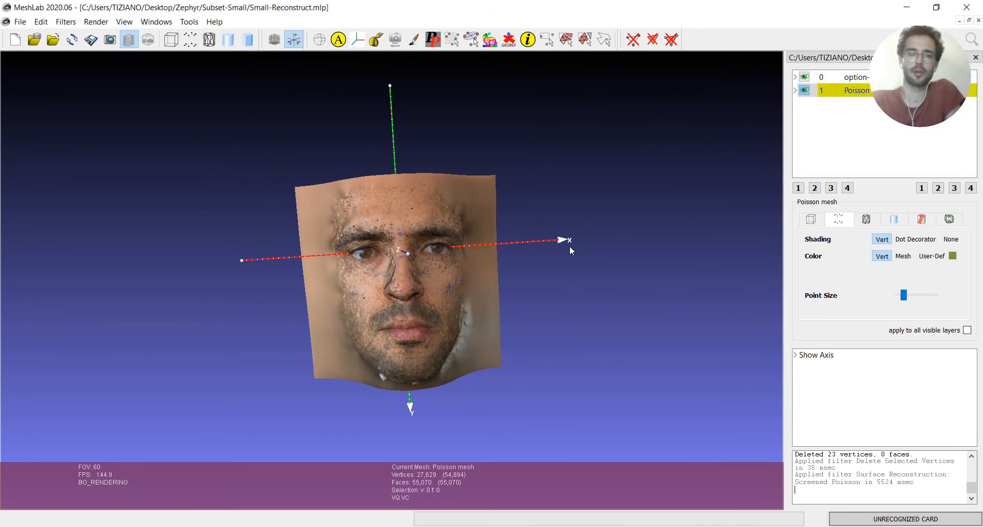
# Hide the option-0000 point cloud layer and inspect the reconstructed face surface from the side and front
pyautogui.moveTo(570, 247); pyautogui.dragTo(410, 274)
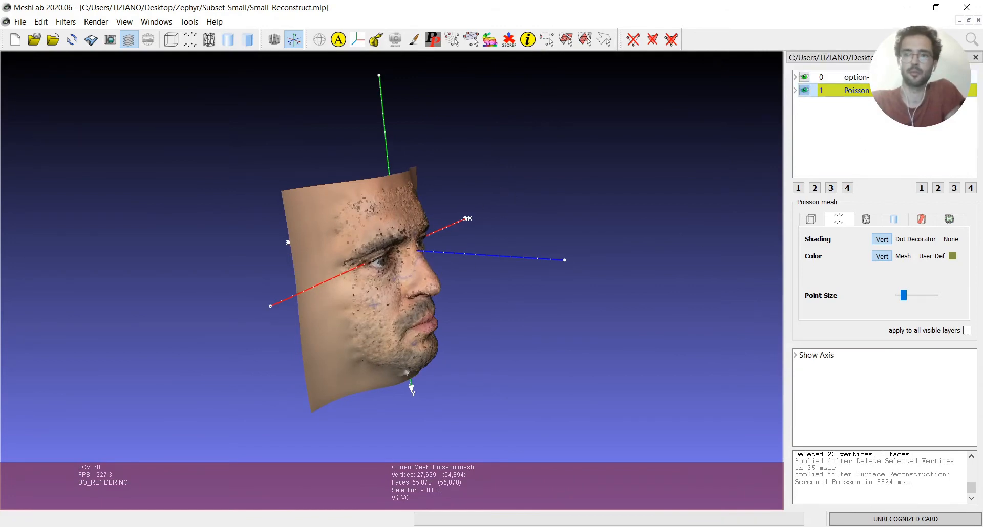
pyautogui.scroll(5, 426, 273)
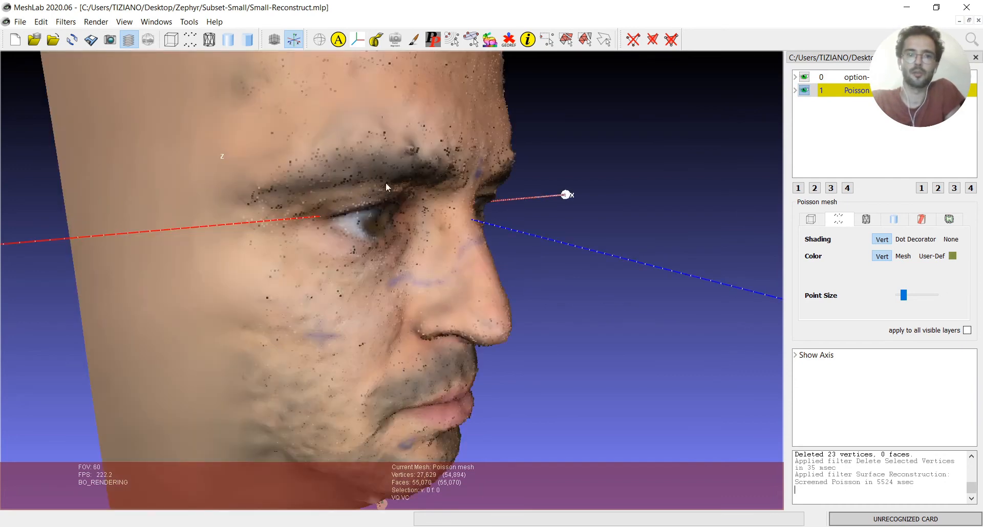
pyautogui.click(804, 77)
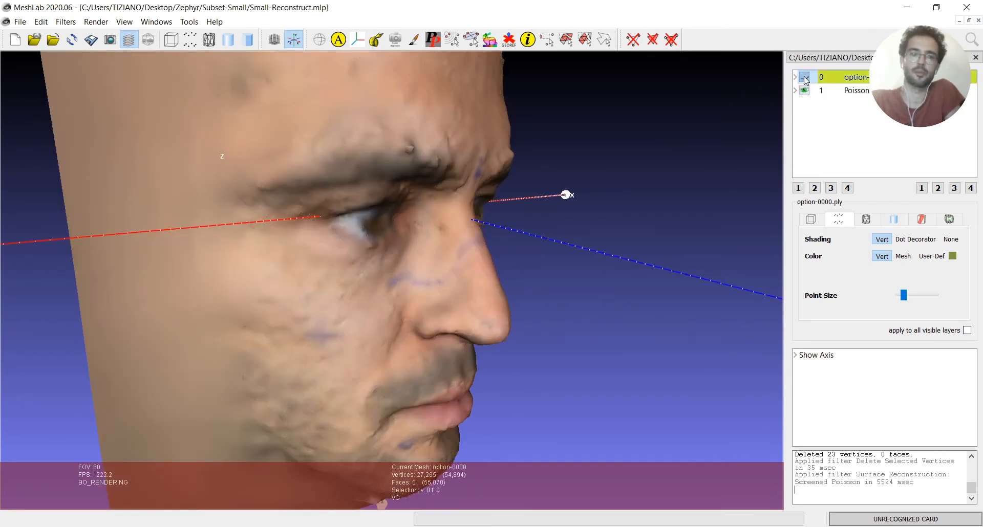
pyautogui.moveTo(577, 296); pyautogui.dragTo(401, 227)
pyautogui.scroll(-5, 326, 290)
pyautogui.scroll(2, 418, 310)
pyautogui.scroll(-5, 398, 318)
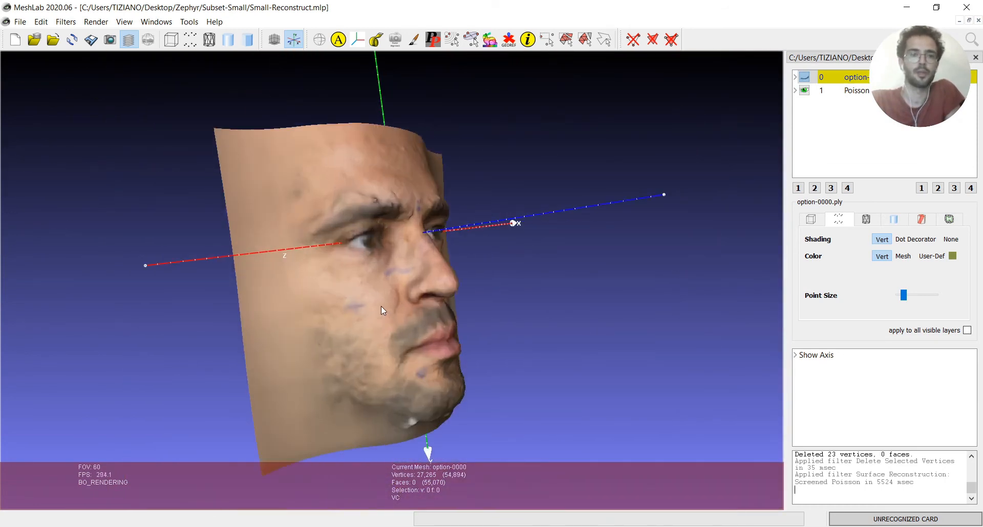
pyautogui.moveTo(381, 307)
pyautogui.mouseDown()
pyautogui.moveTo(486, 359)
pyautogui.moveTo(599, 233)
pyautogui.moveTo(549, 207)
pyautogui.moveTo(514, 125)
pyautogui.moveTo(267, 300)
pyautogui.moveTo(390, 312)
pyautogui.mouseUp()
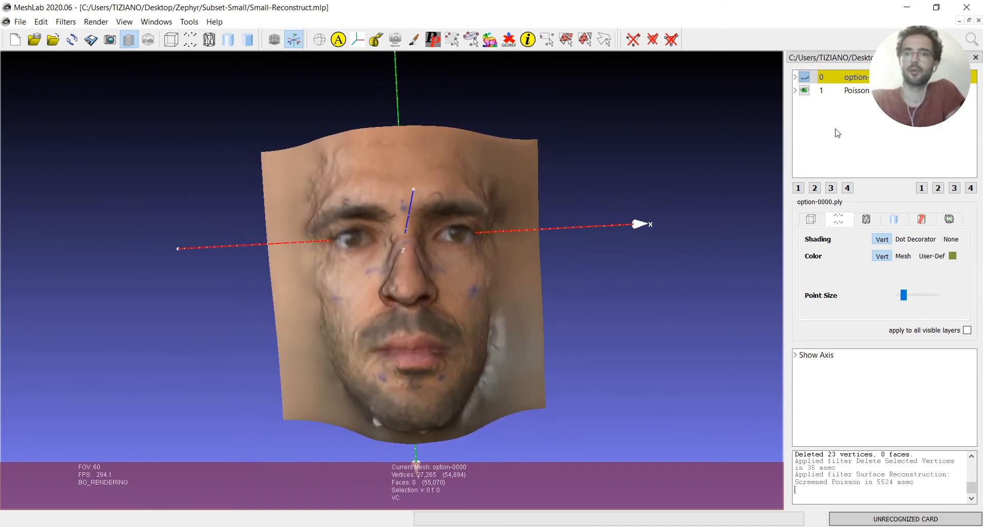
# Select the Poisson mesh layer and begin exporting it to the Subset-Small folder under the file name Small-Mesh
pyautogui.click(860, 92)
pyautogui.rightClick(861, 96)
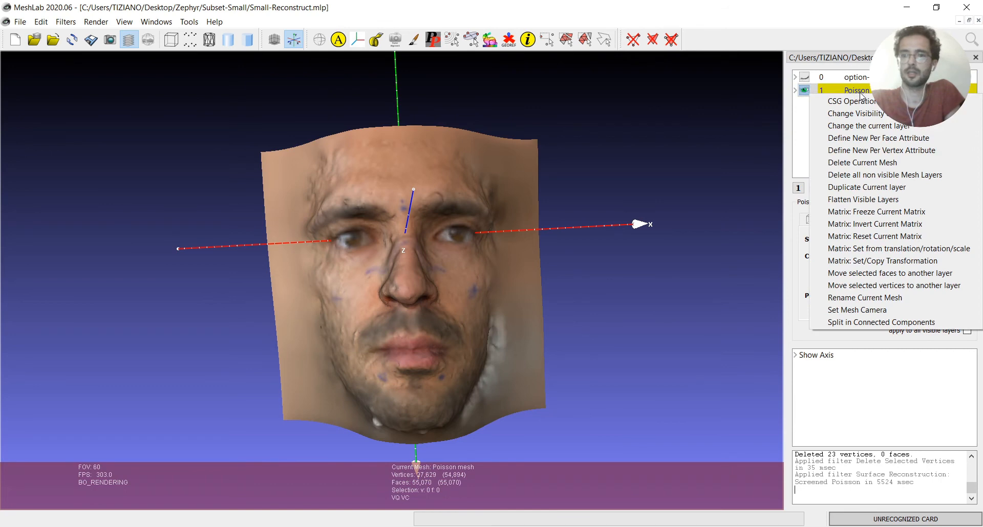
pyautogui.click(800, 133)
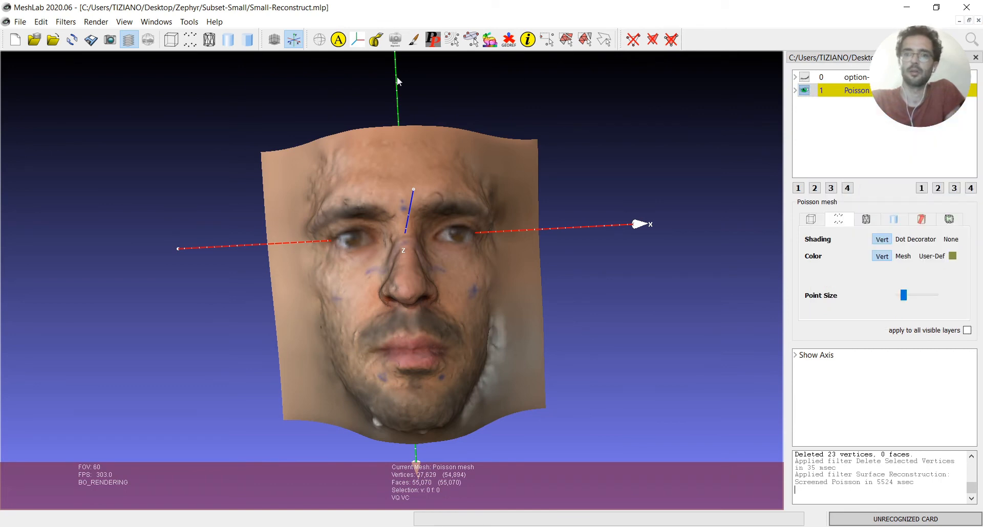
pyautogui.click(20, 22)
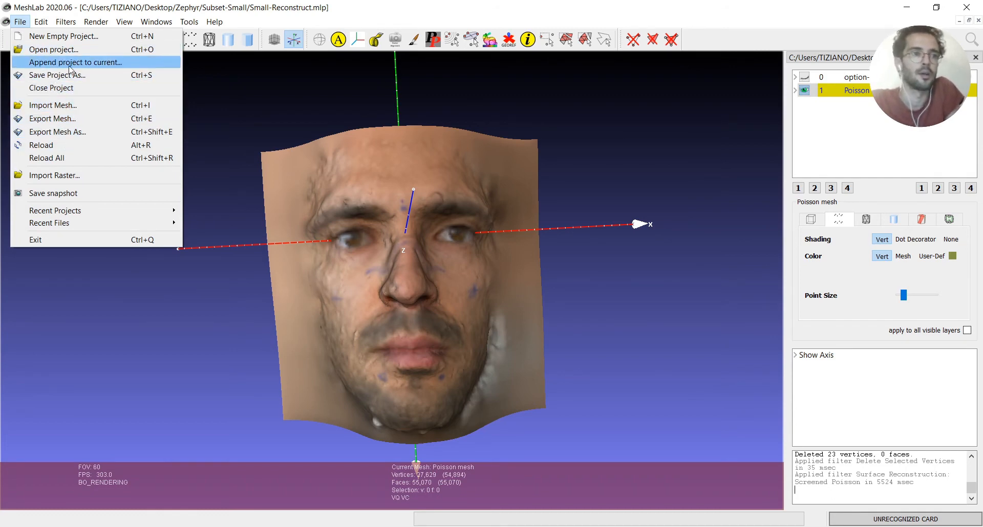
pyautogui.click(52, 132)
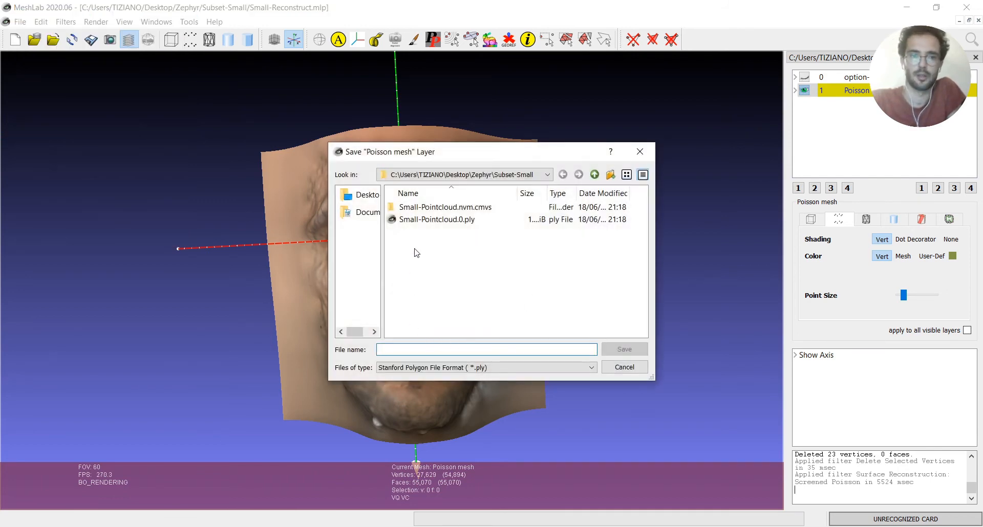
pyautogui.click(419, 226)
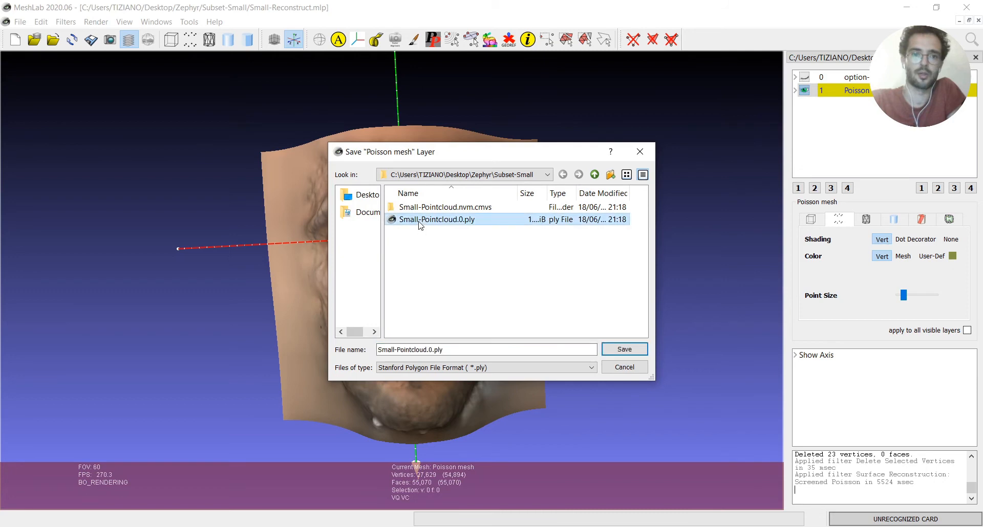
pyautogui.click(435, 349)
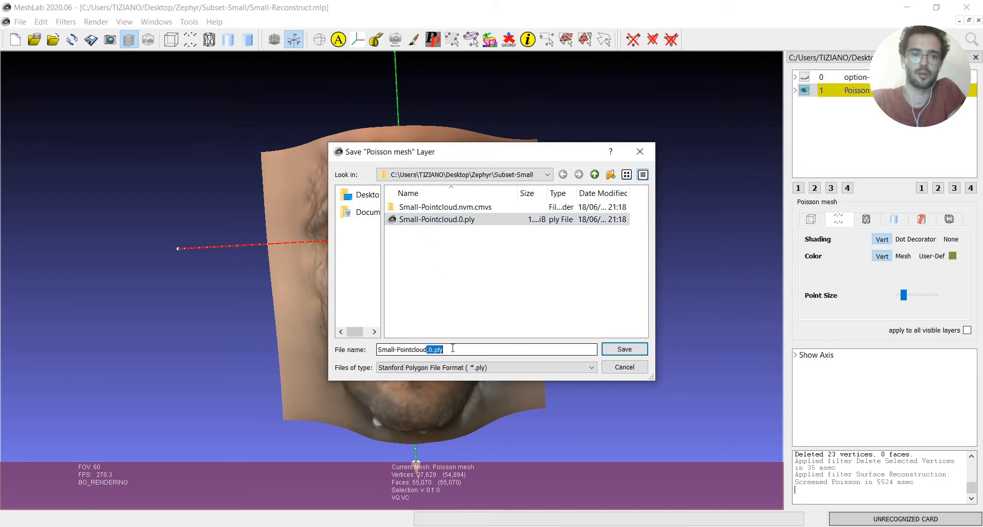
pyautogui.press('BackSpace')
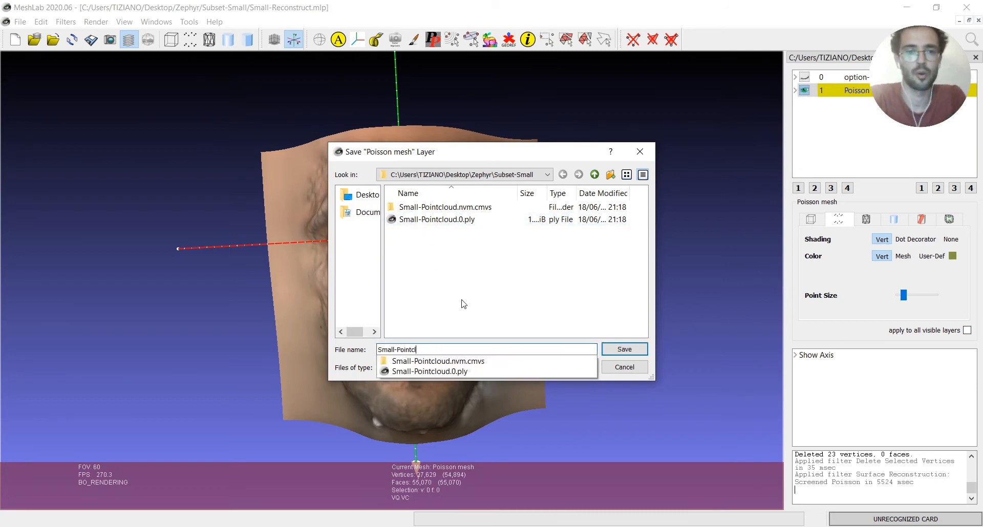
pyautogui.write('Mesh')
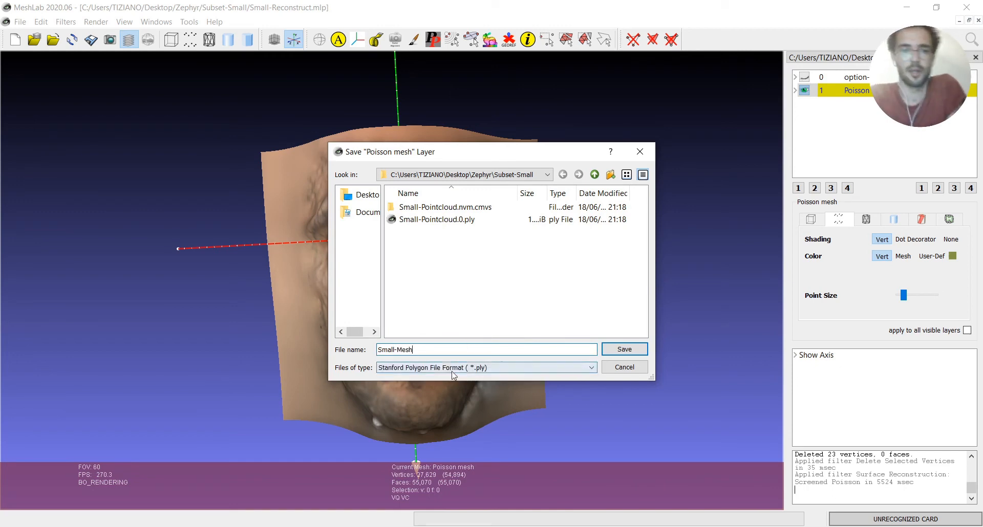
# Set the export format to Alias Wavefront Object (*.obj) and save the mesh with vertex Color and Normal included
pyautogui.click(467, 368)
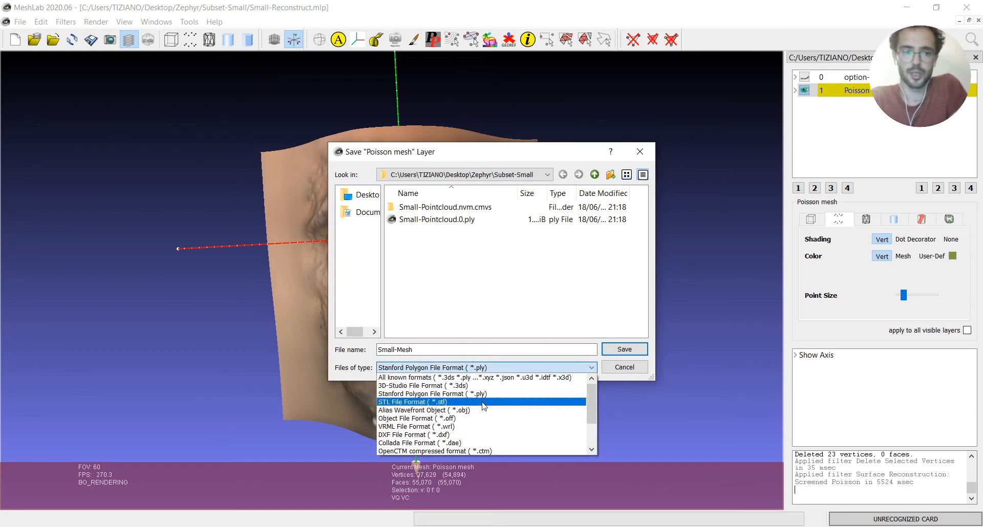
pyautogui.scroll(-1, 471, 411)
pyautogui.scroll(1, 469, 414)
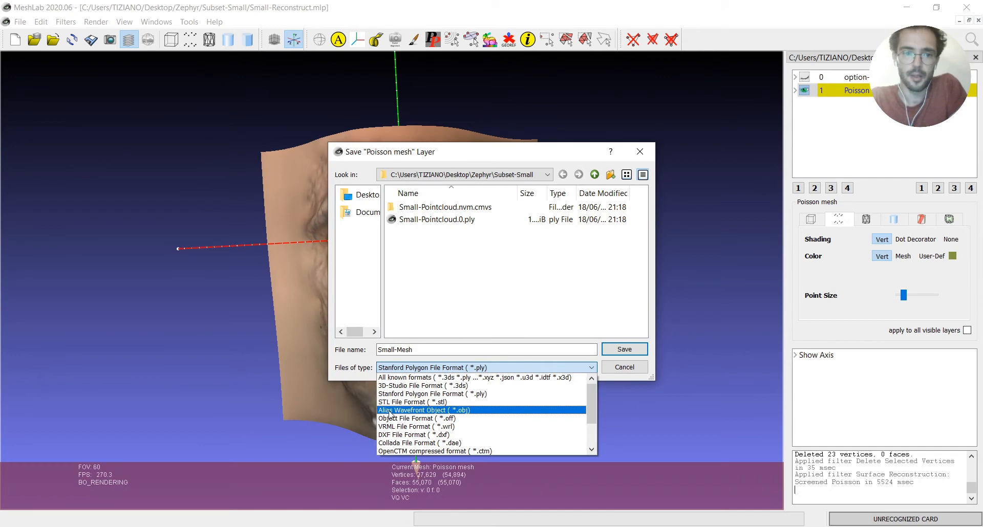
pyautogui.click(439, 411)
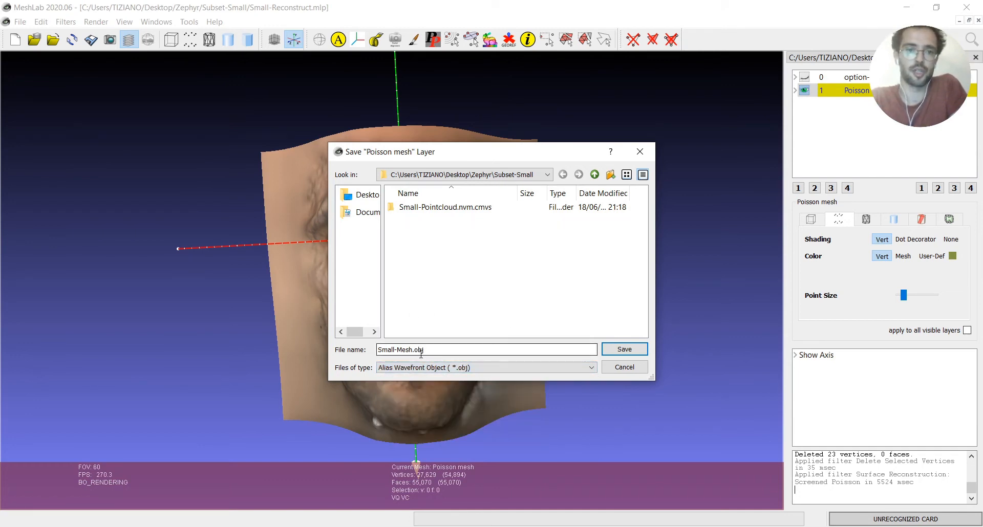
pyautogui.click(613, 353)
pyautogui.moveTo(499, 171); pyautogui.dragTo(246, 92)
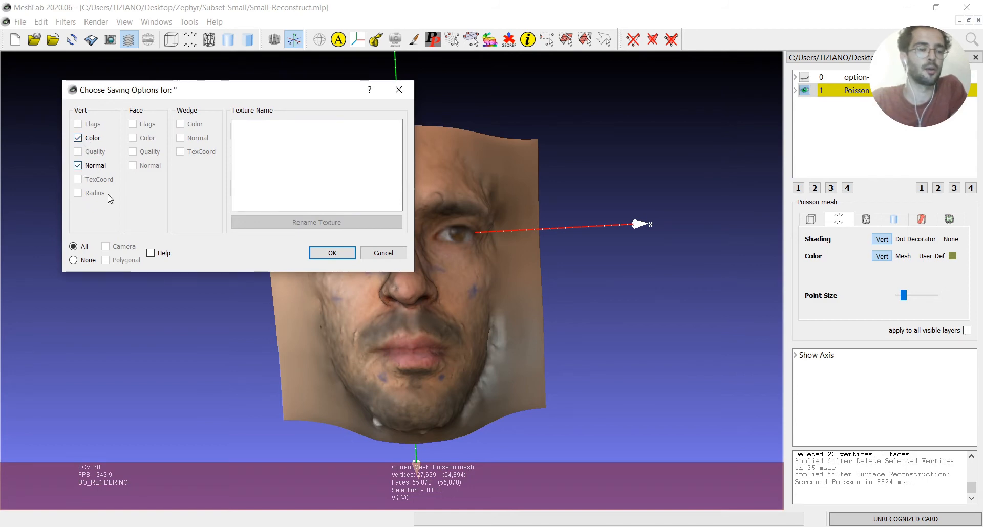
pyautogui.click(332, 253)
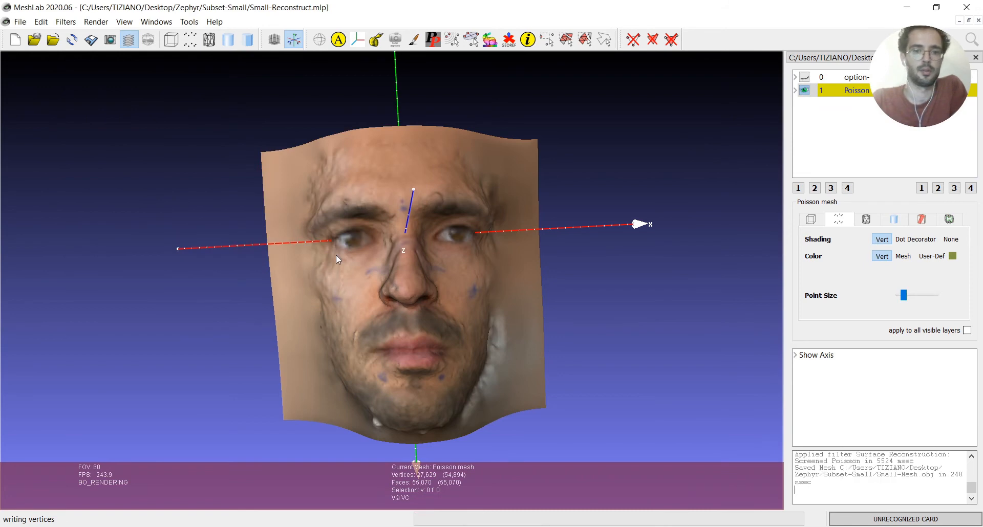
# Locate Small-Mesh.obj in the Subset-Small folder and open it in Meshmixer
pyautogui.click(476, 526)
pyautogui.click(523, 299)
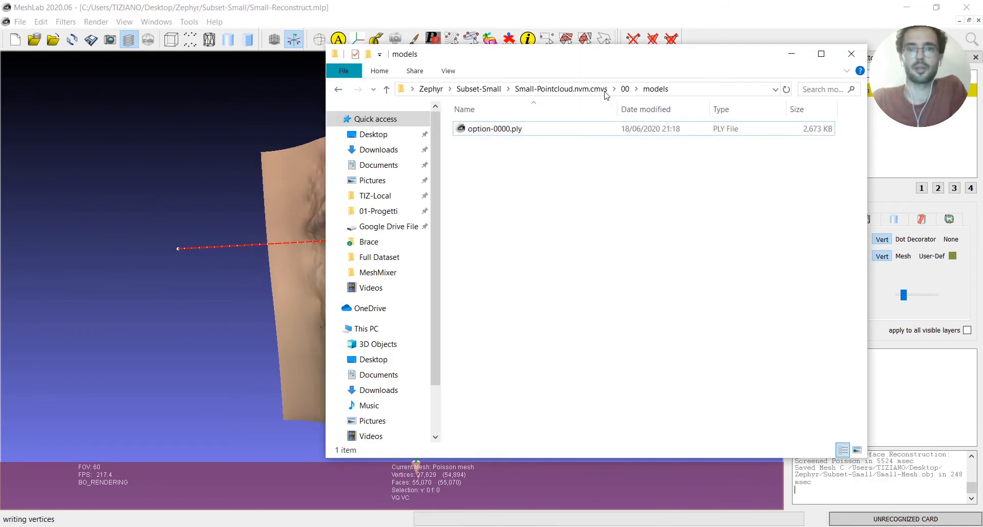
pyautogui.click(478, 89)
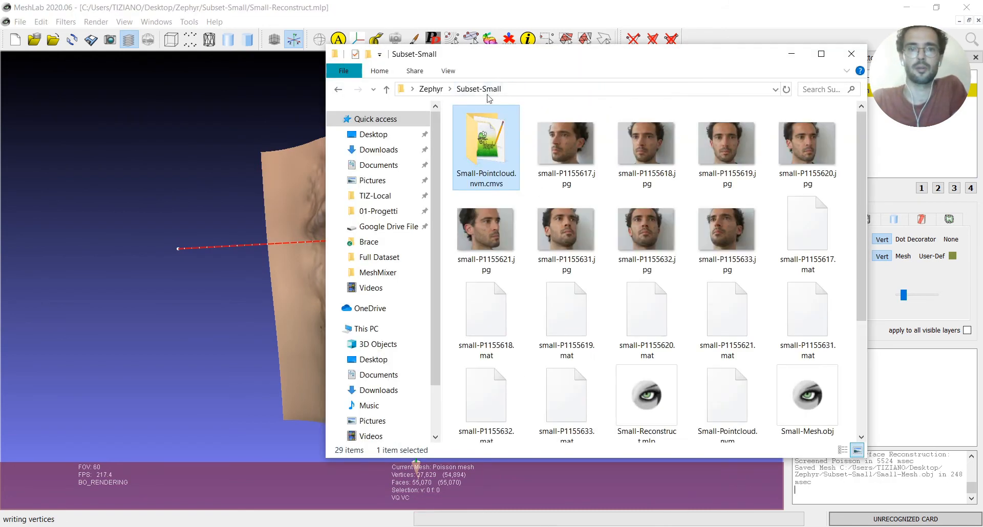
pyautogui.scroll(-5, 563, 256)
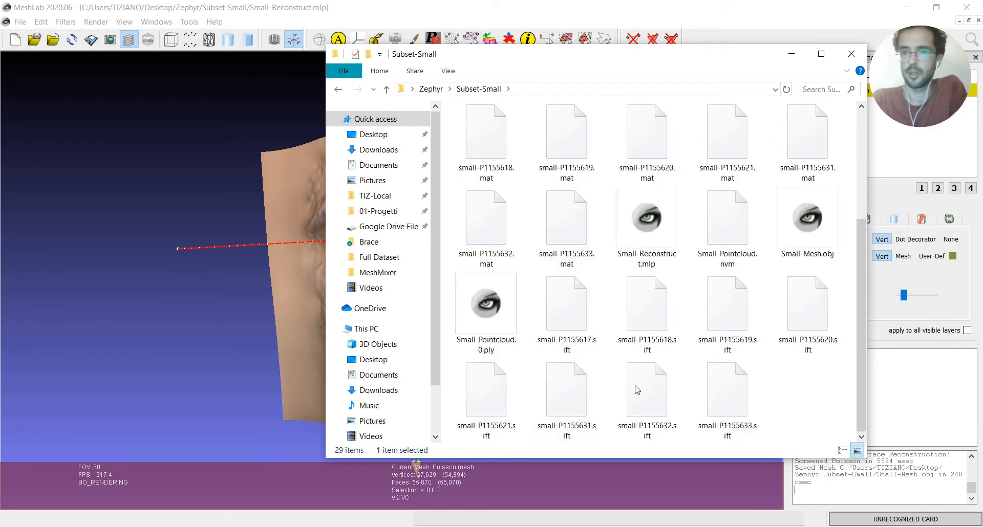
pyautogui.click(808, 225)
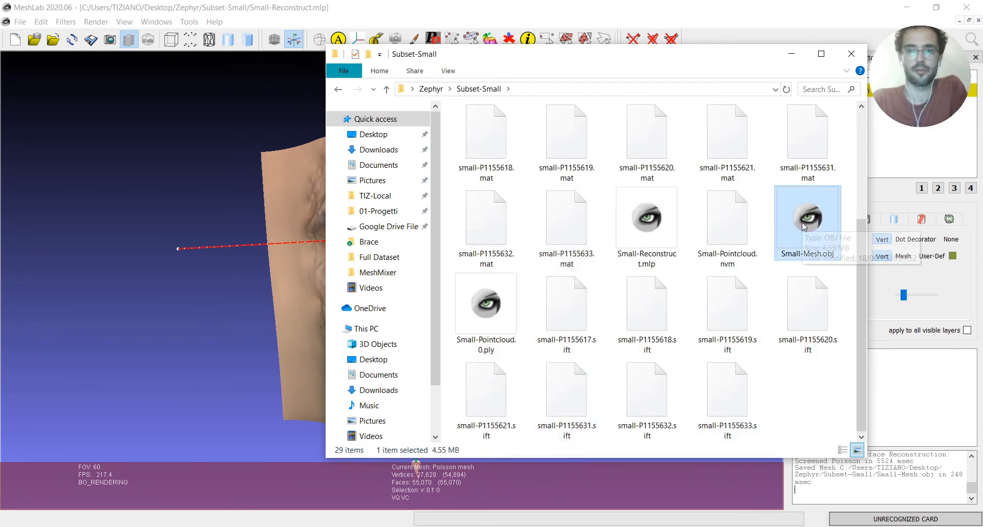
pyautogui.moveTo(794, 222); pyautogui.dragTo(947, 306)
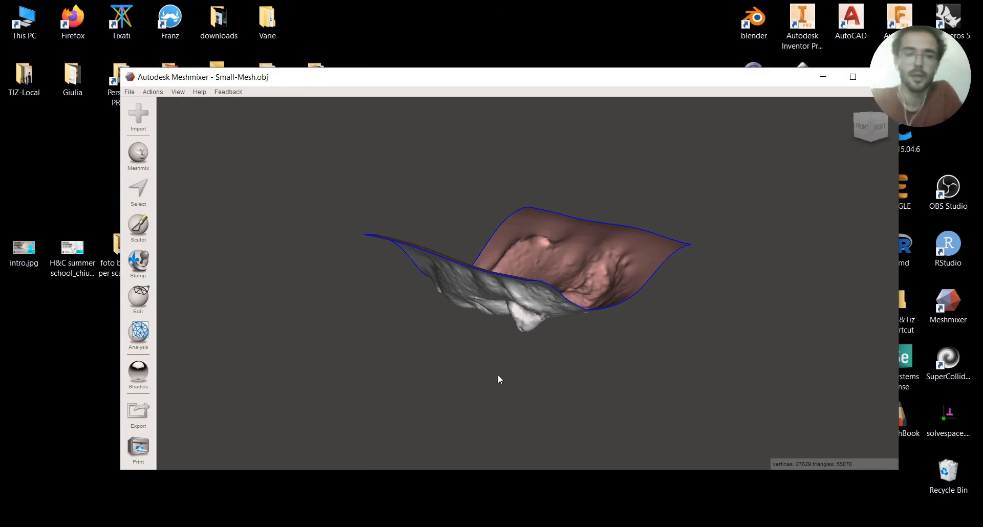
# Show the printer bed and examine the face mesh's orientation relative to it from several sides
pyautogui.moveTo(622, 349); pyautogui.dragTo(537, 170, button='right')
pyautogui.click(178, 92)
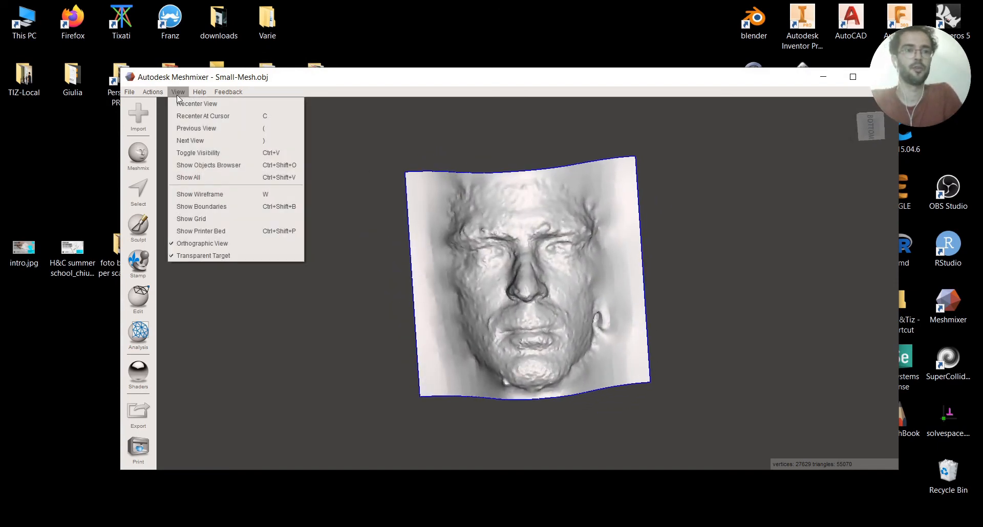
pyautogui.click(198, 231)
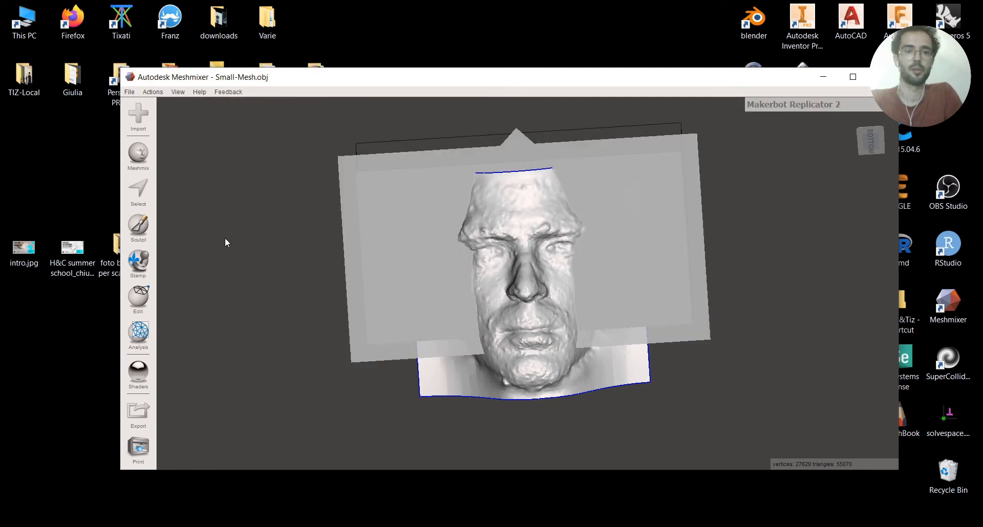
pyautogui.moveTo(302, 223); pyautogui.dragTo(284, 455, button='right')
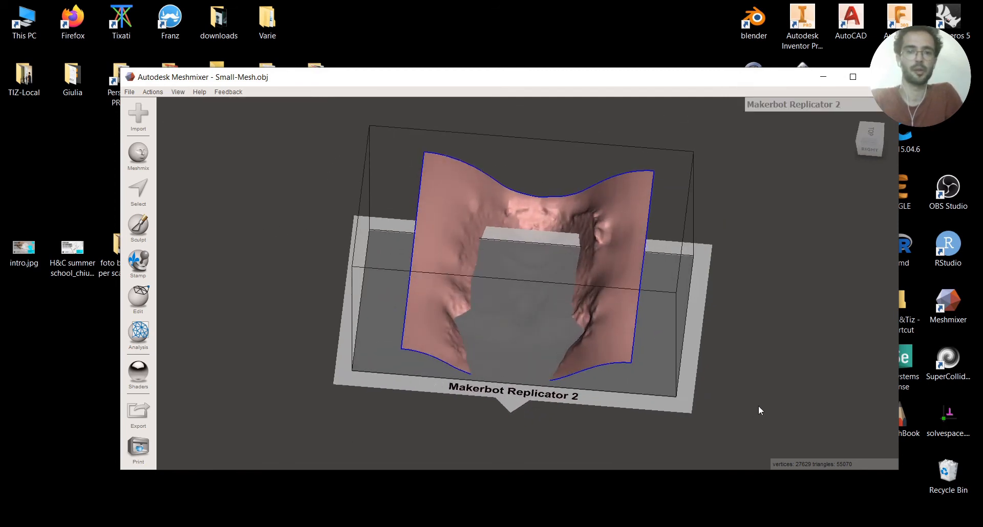
pyautogui.moveTo(759, 410); pyautogui.dragTo(781, 334, button='right')
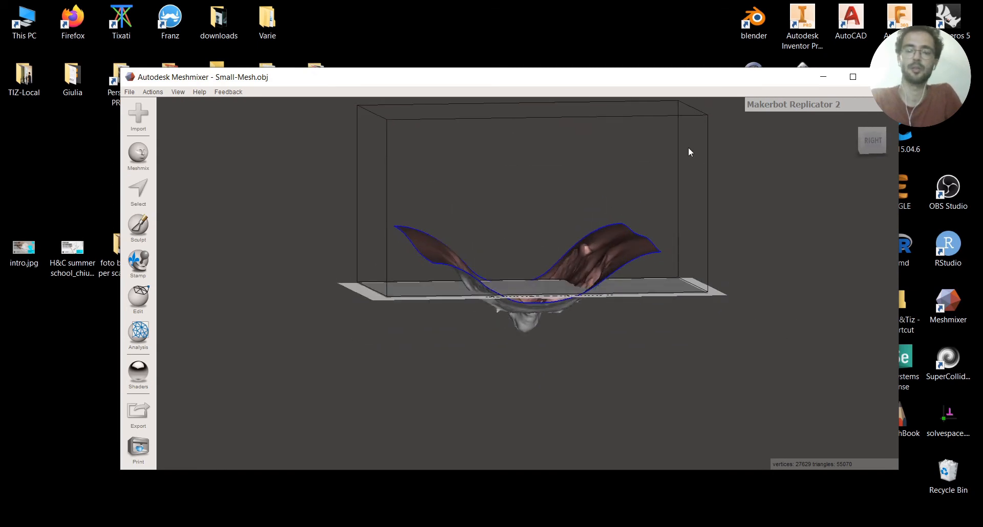
pyautogui.moveTo(635, 298)
pyautogui.mouseDown(button='right')
pyautogui.moveTo(619, 345)
pyautogui.moveTo(485, 303)
pyautogui.moveTo(452, 333)
pyautogui.moveTo(629, 308)
pyautogui.mouseUp(button='right')
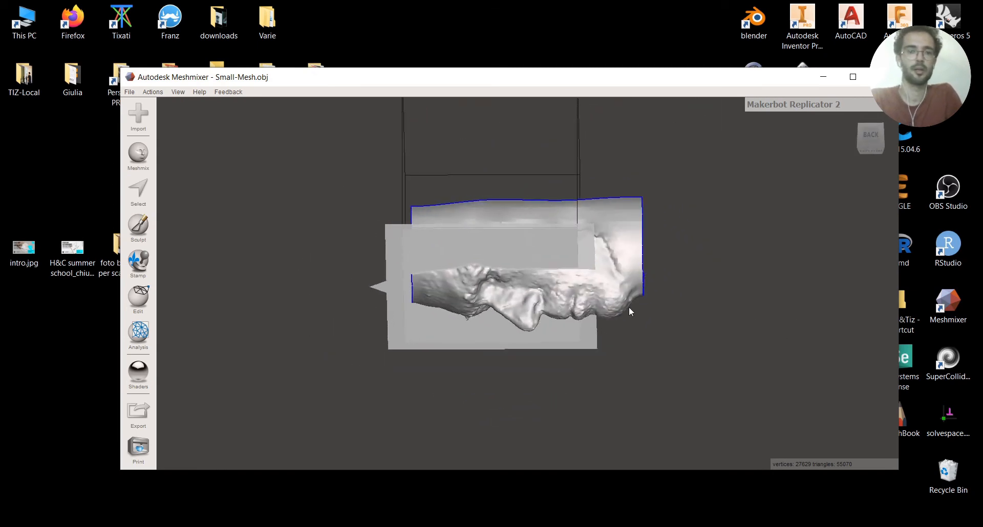
# Transform the face mesh with Rotate X -90 and Translate Y -32.09 mm so it stands upright, and accept the changes
pyautogui.click(145, 301)
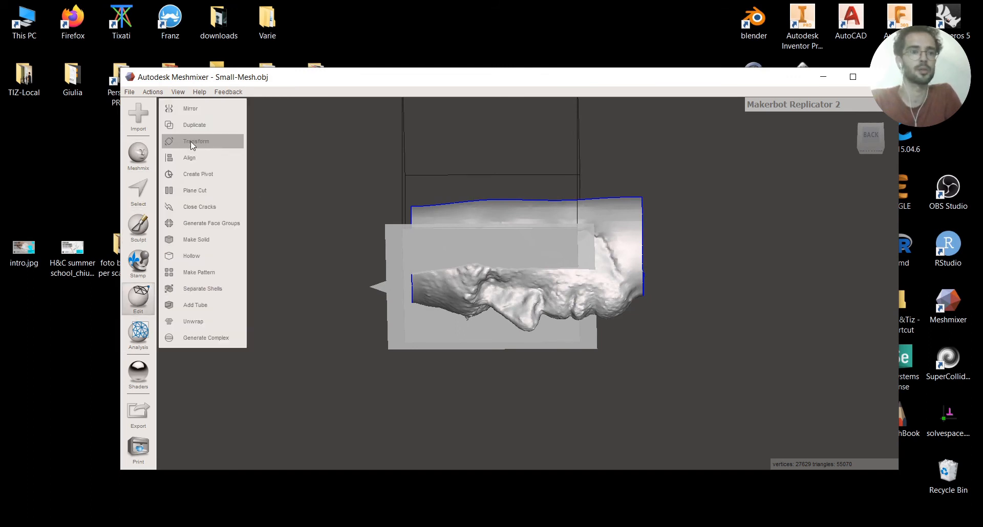
pyautogui.click(192, 144)
pyautogui.moveTo(504, 270); pyautogui.dragTo(579, 238)
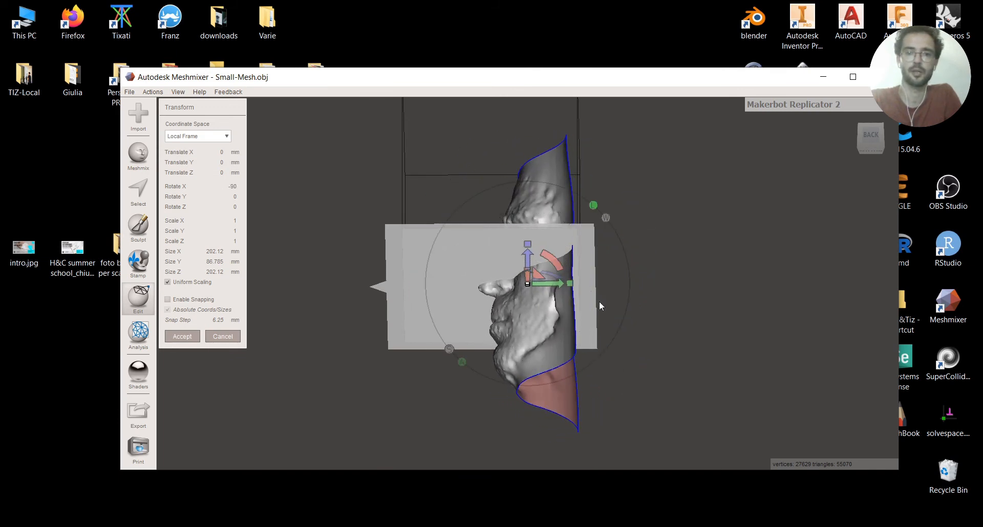
pyautogui.moveTo(701, 313); pyautogui.dragTo(806, 360, button='right')
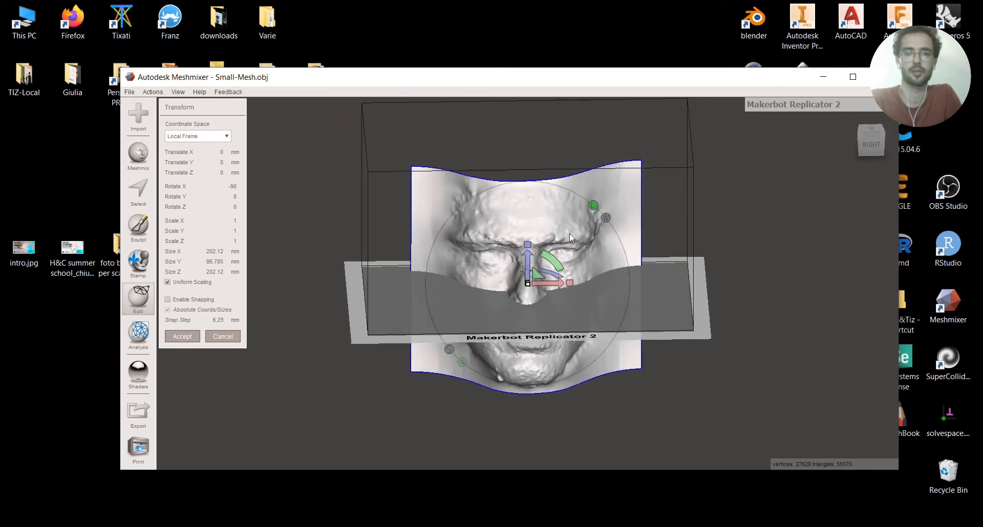
pyautogui.moveTo(531, 262); pyautogui.dragTo(517, 299)
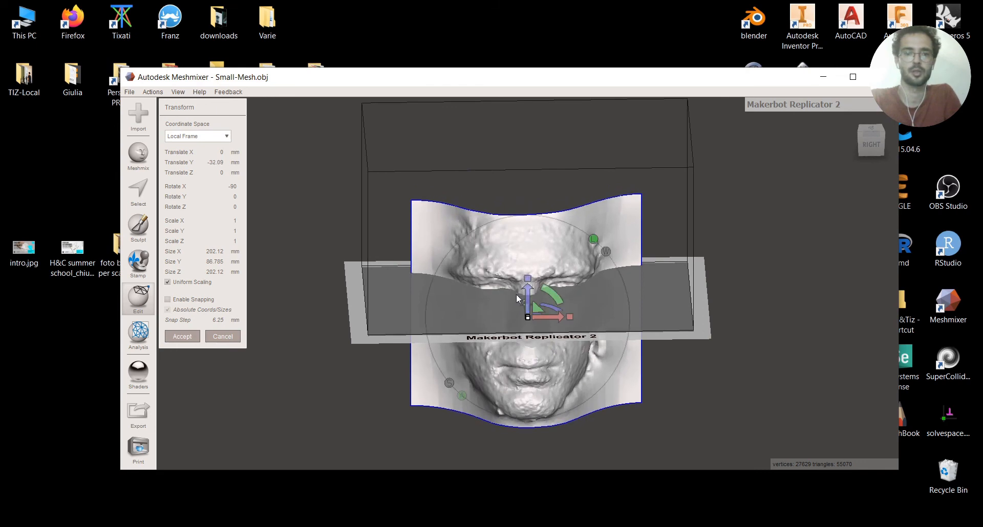
pyautogui.click(183, 338)
# Maximize the Meshmixer window and hide the printer bed, leaving the face mesh viewed from the front
pyautogui.click(179, 92)
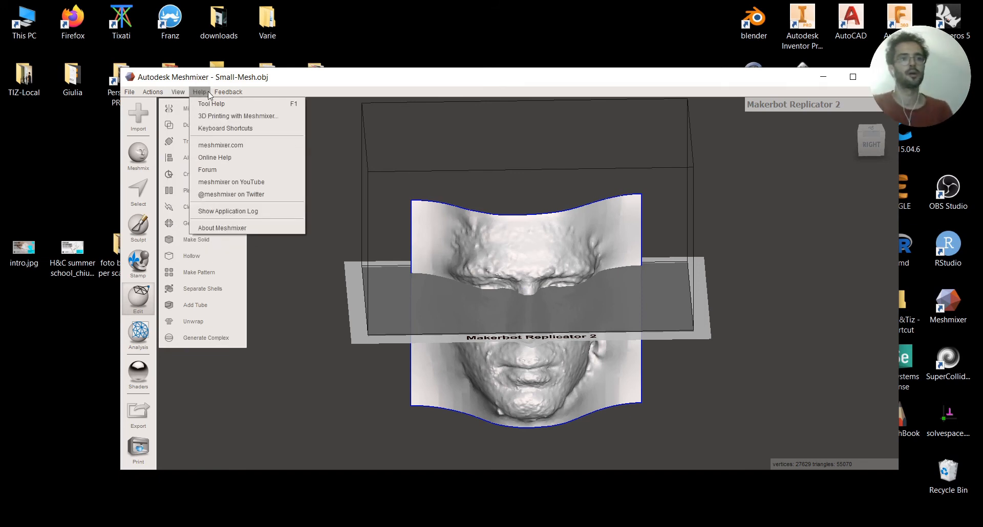
pyautogui.click(513, 81)
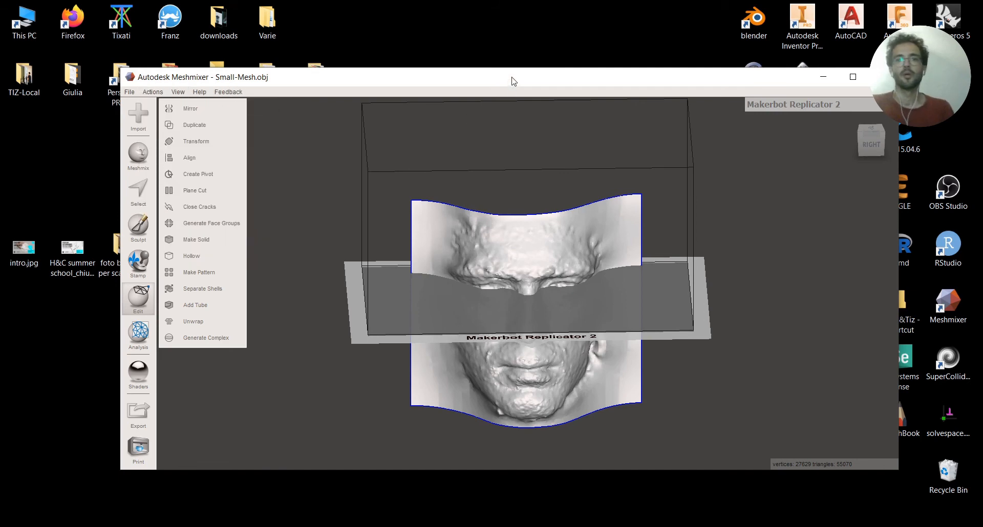
pyautogui.click(852, 77)
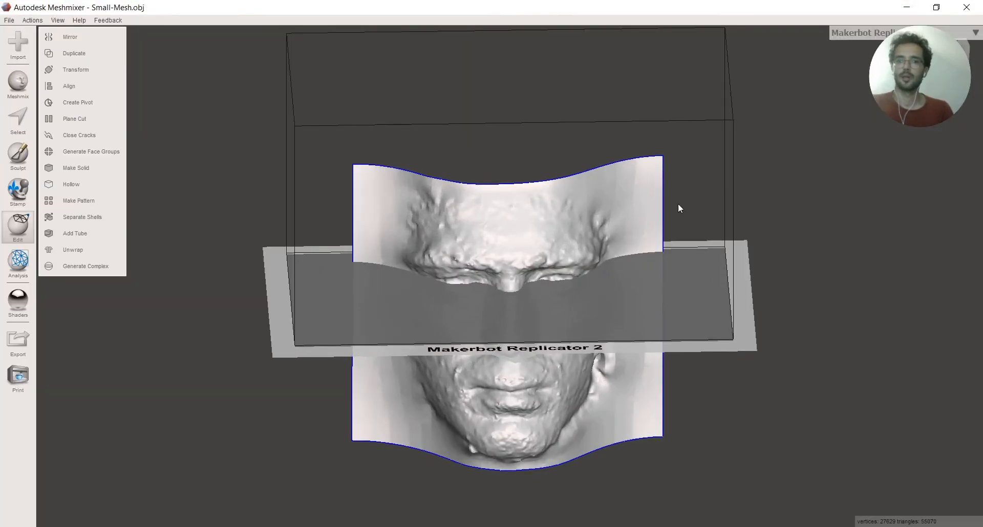
pyautogui.click(56, 20)
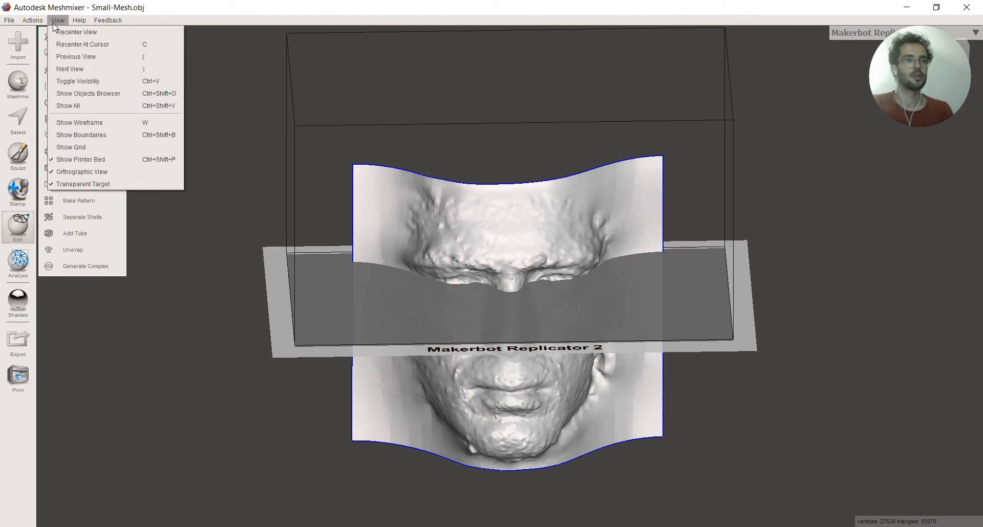
pyautogui.click(76, 160)
pyautogui.moveTo(300, 287); pyautogui.dragTo(317, 279, button='right')
pyautogui.moveTo(413, 364); pyautogui.dragTo(396, 328, button='middle')
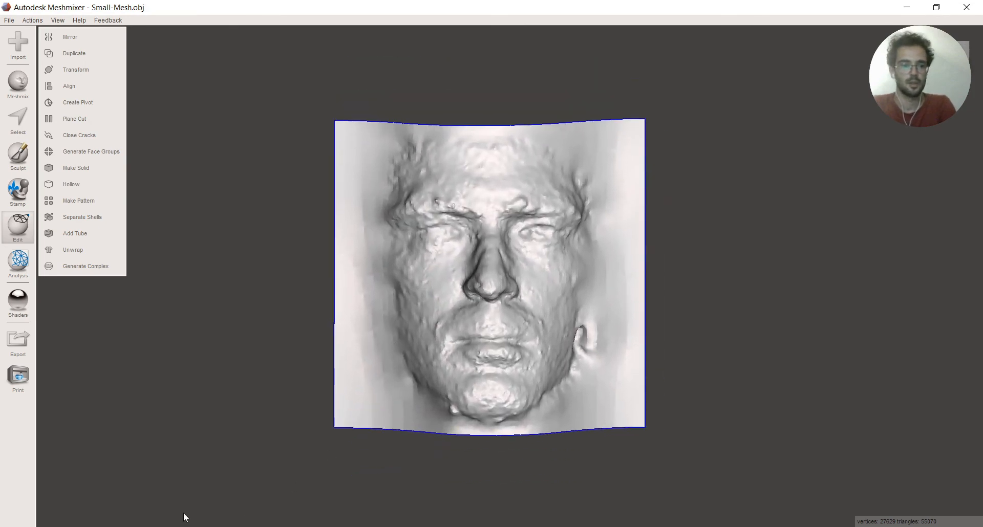